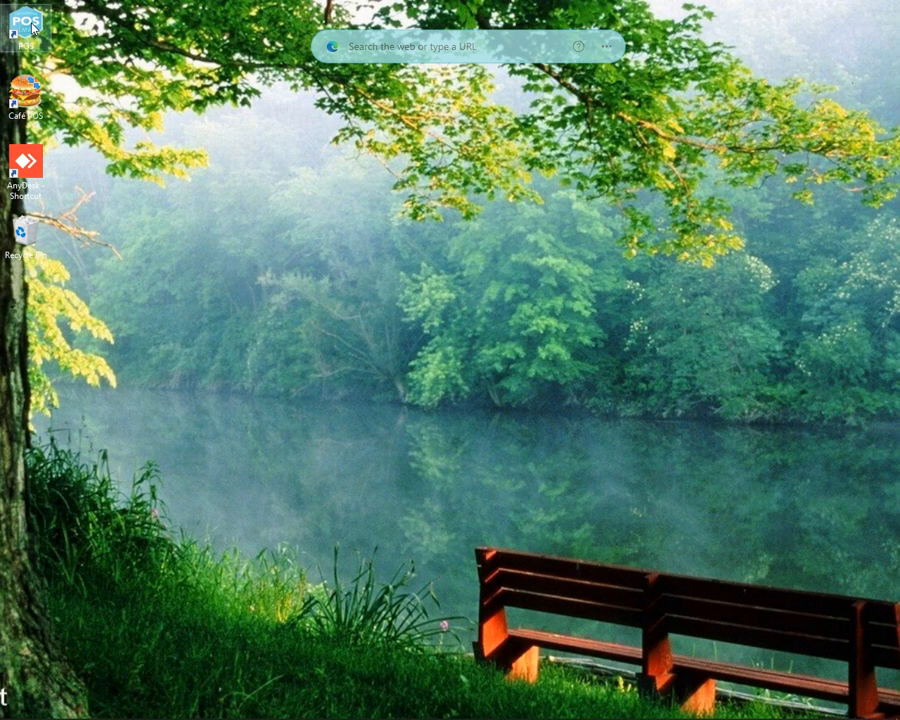
Launch Enterprise POS and sign in as the ADMIN user with the account password
double_click(27, 24)
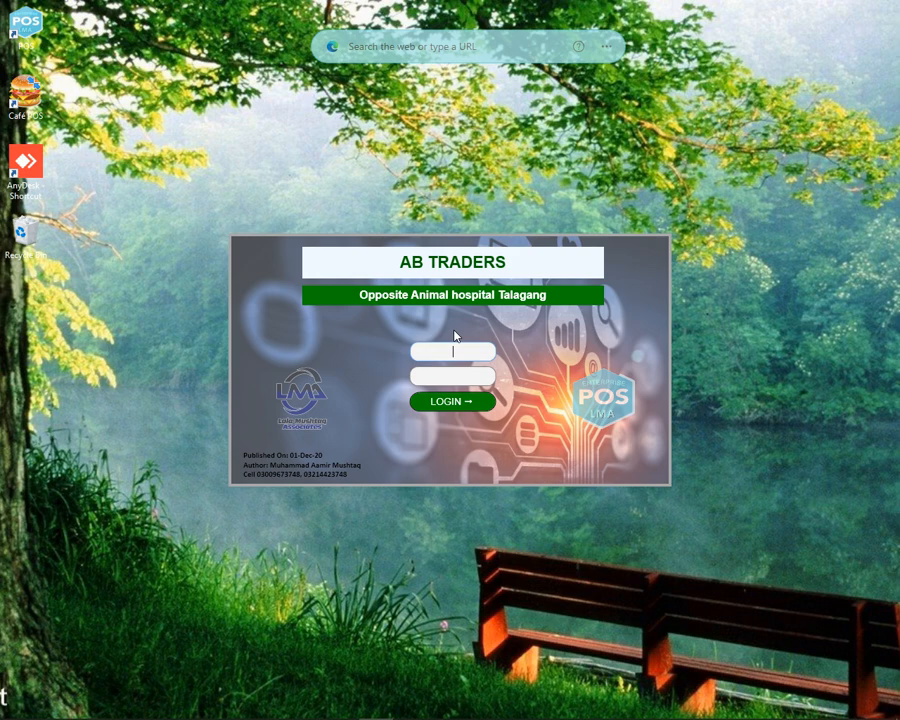
text(ADMIN)
key(Tab)
text(#####)
click(456, 403)
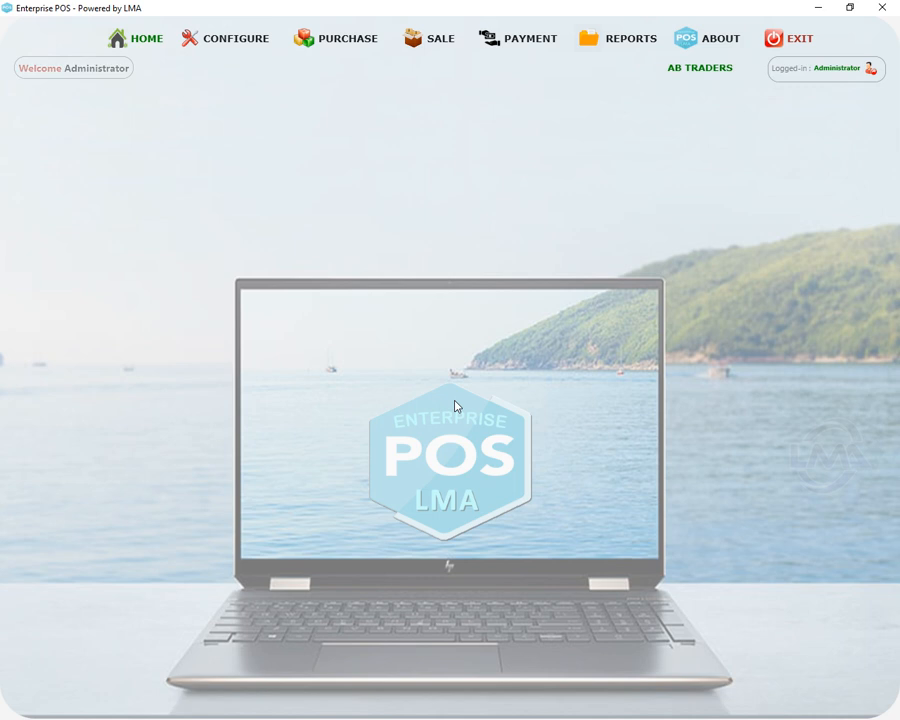
Back up the database, then review and close the List of Backups
click(146, 44)
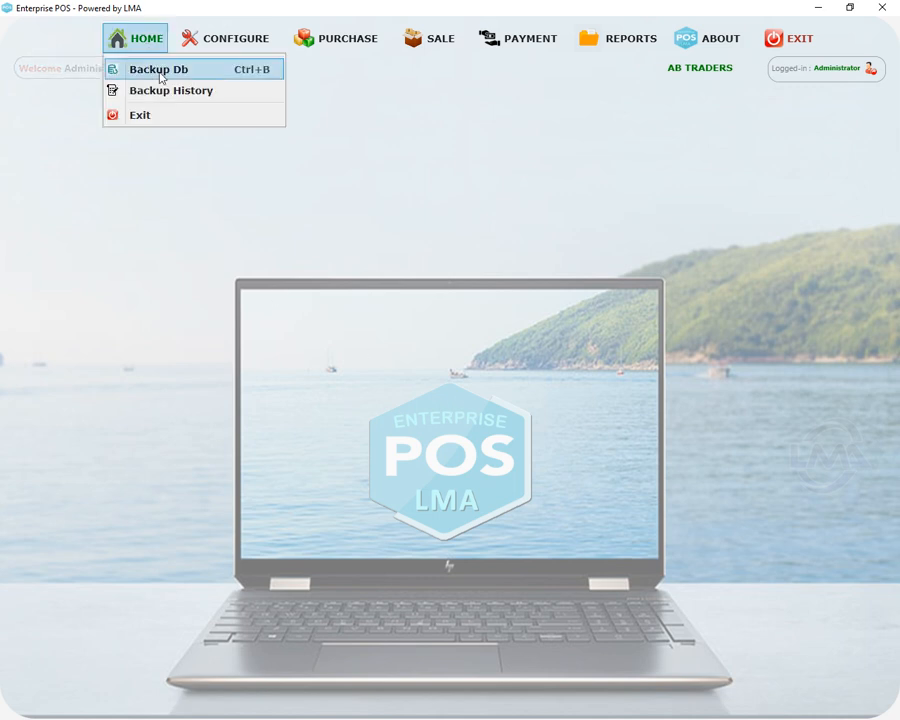
click(161, 78)
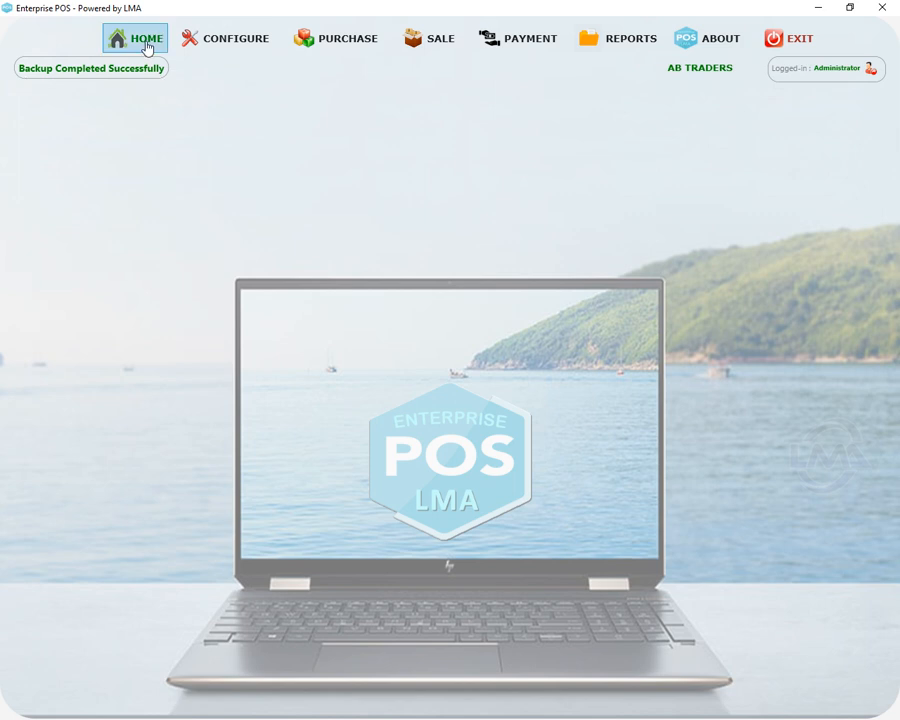
click(146, 44)
click(155, 89)
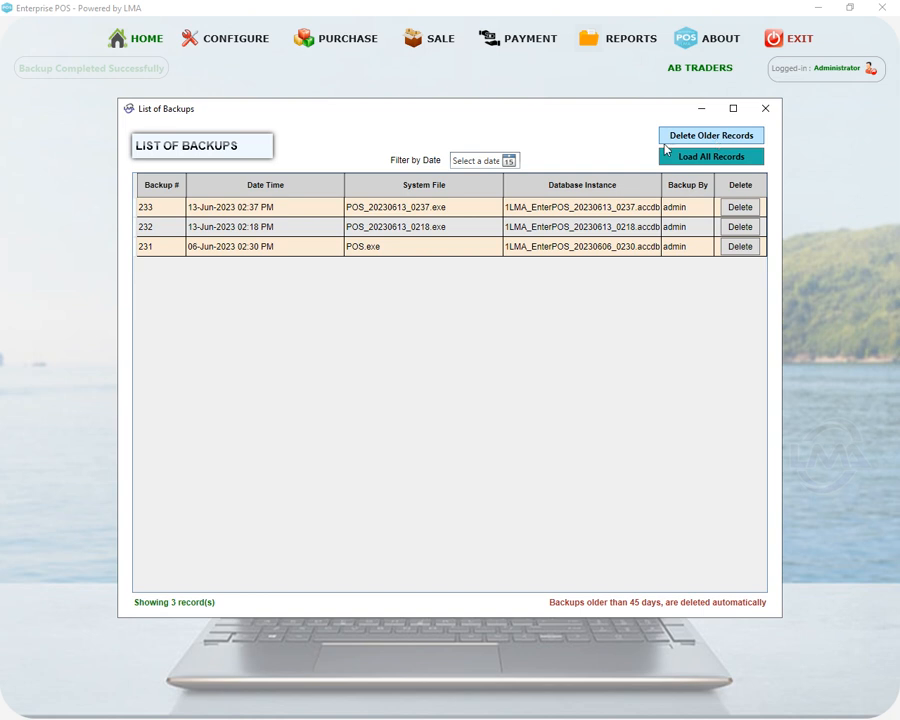
click(765, 108)
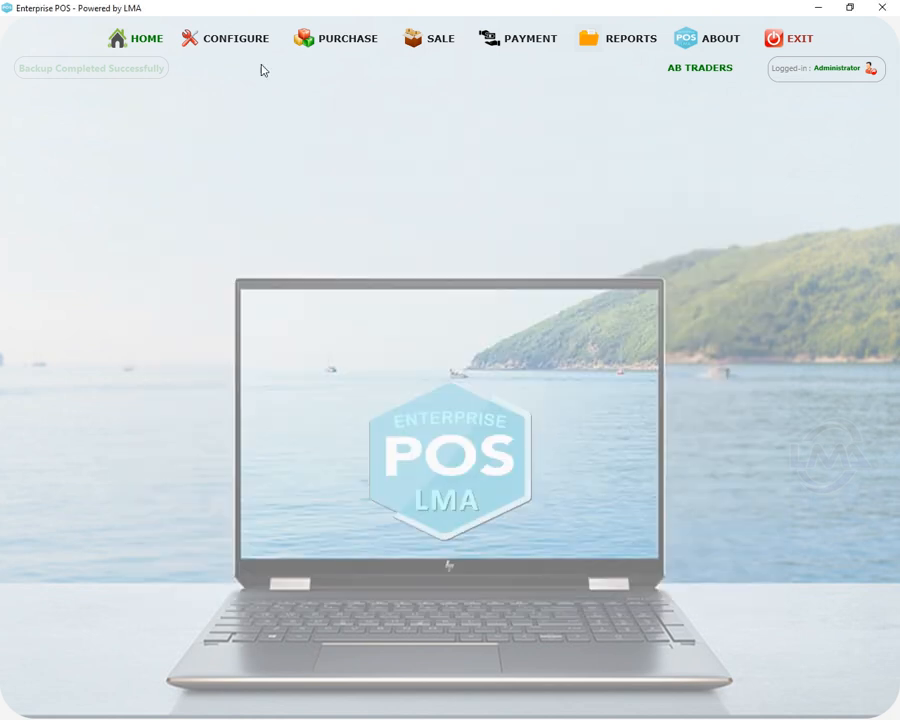
Open Customer management and enter the new customer's name and phone number
click(205, 45)
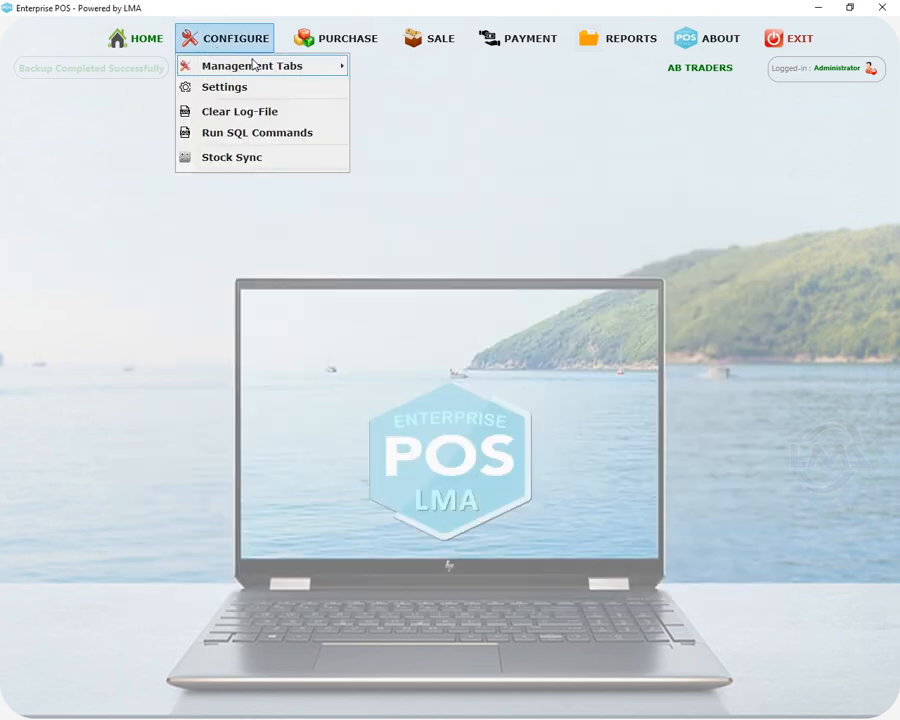
mouse_move(260, 77)
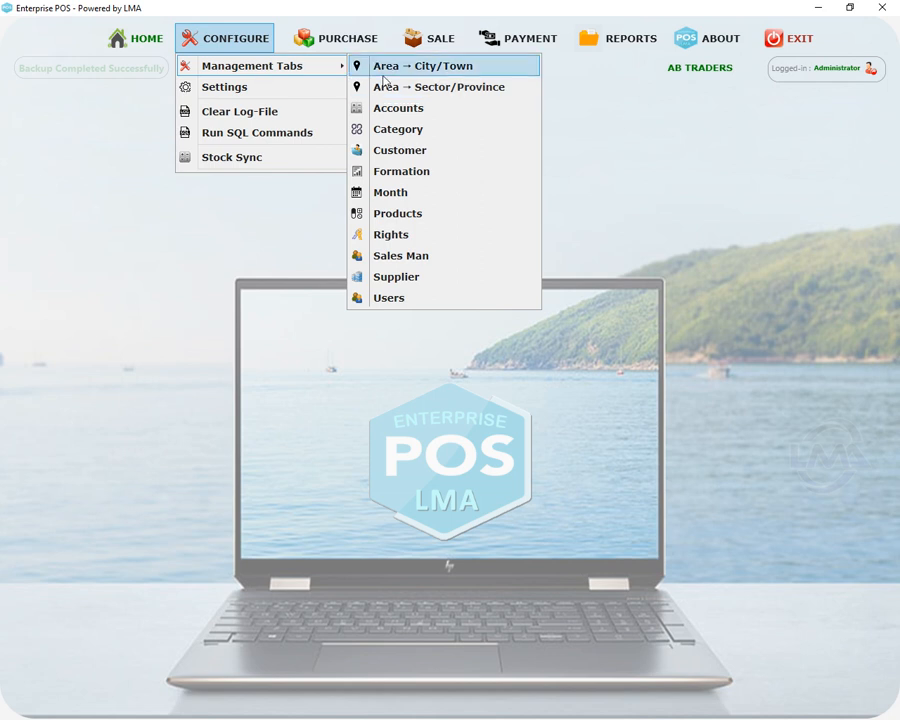
click(406, 157)
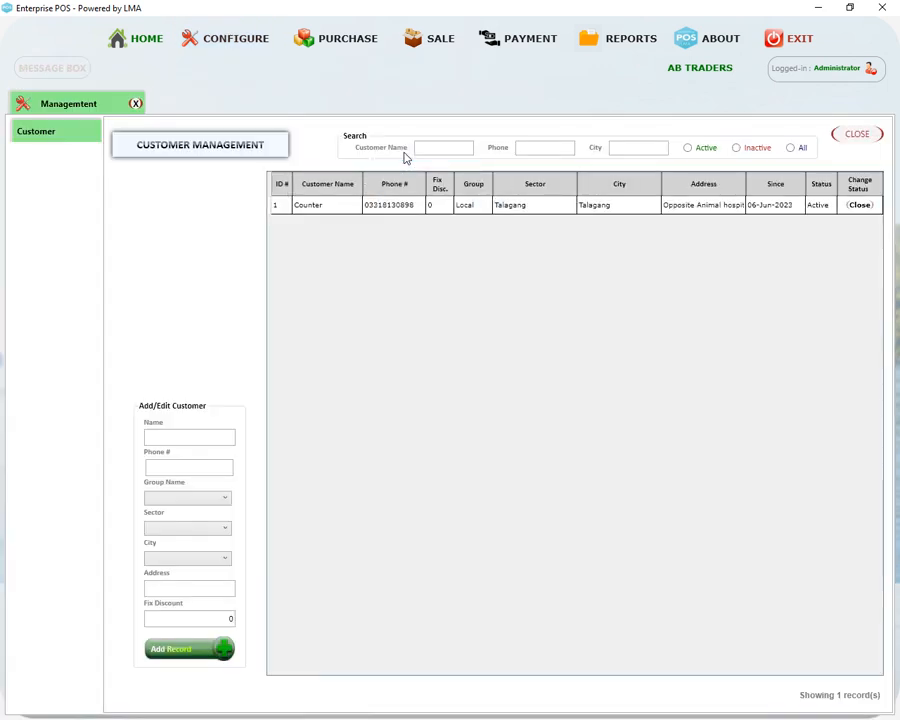
click(195, 436)
text(AAMIR)
key(Tab)
Set the customer group to Out Station and both sector and city to Talagang
key(Tab)
key(Down)
key(Down)
key(Tab)
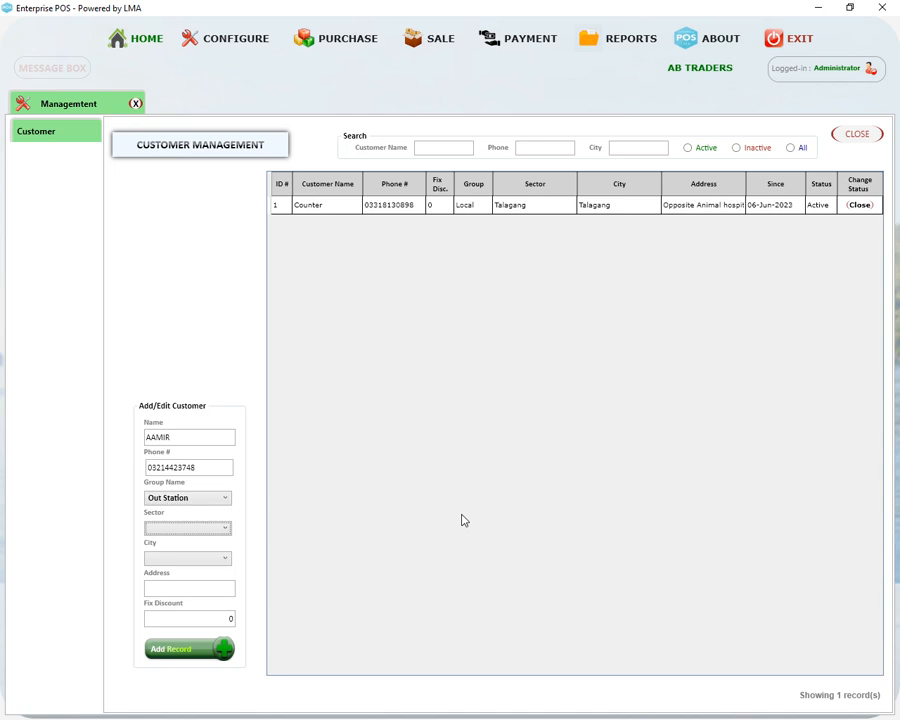
click(228, 503)
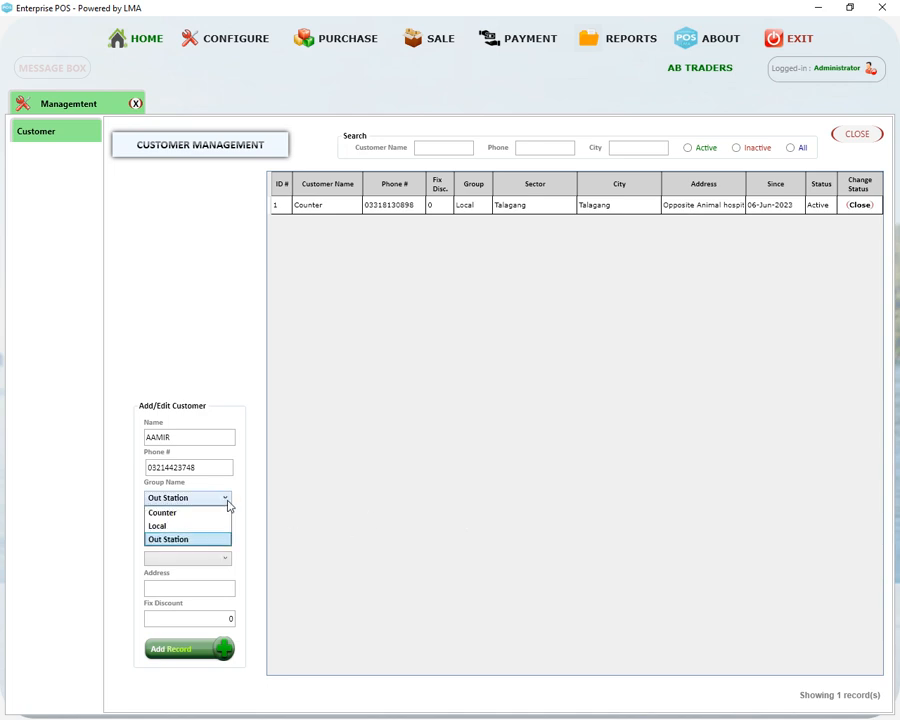
click(186, 539)
click(166, 530)
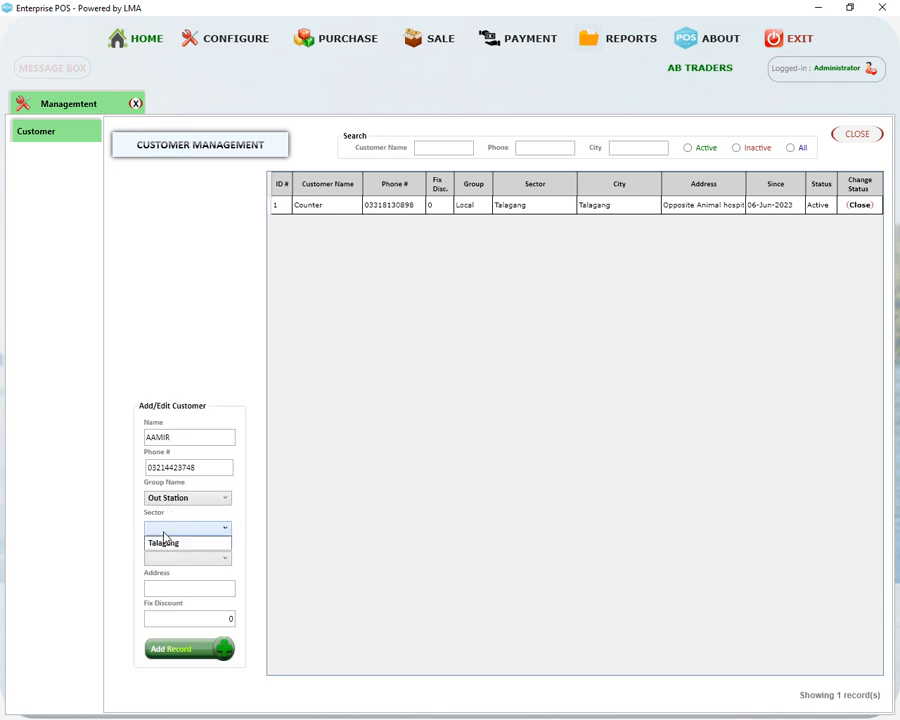
click(178, 540)
click(164, 560)
click(177, 574)
click(263, 48)
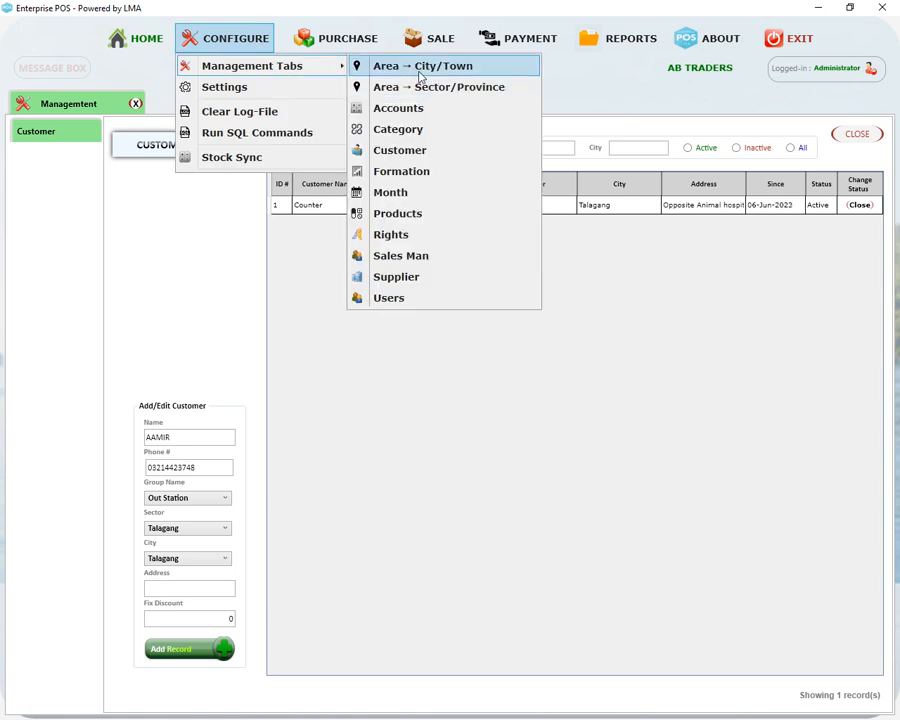
Enter the customer's street address and save the new customer record
click(174, 586)
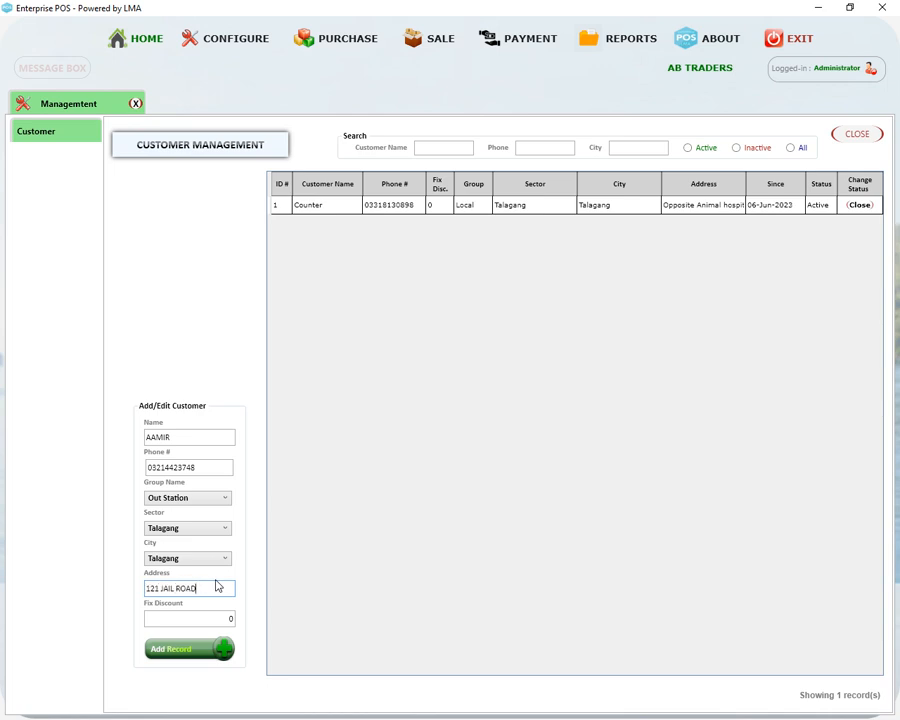
key(Tab)
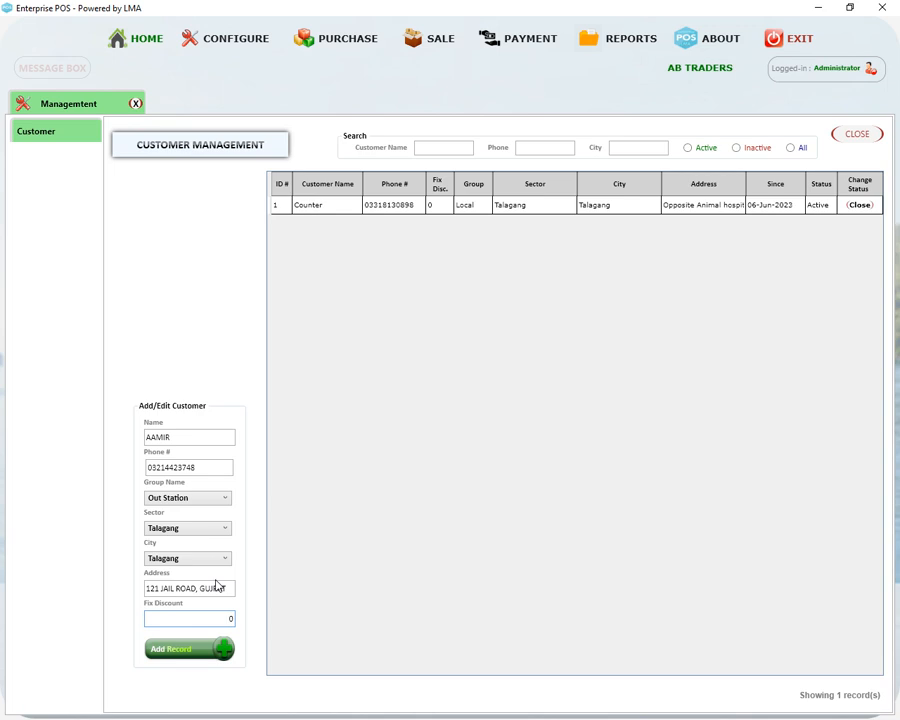
click(175, 651)
click(218, 40)
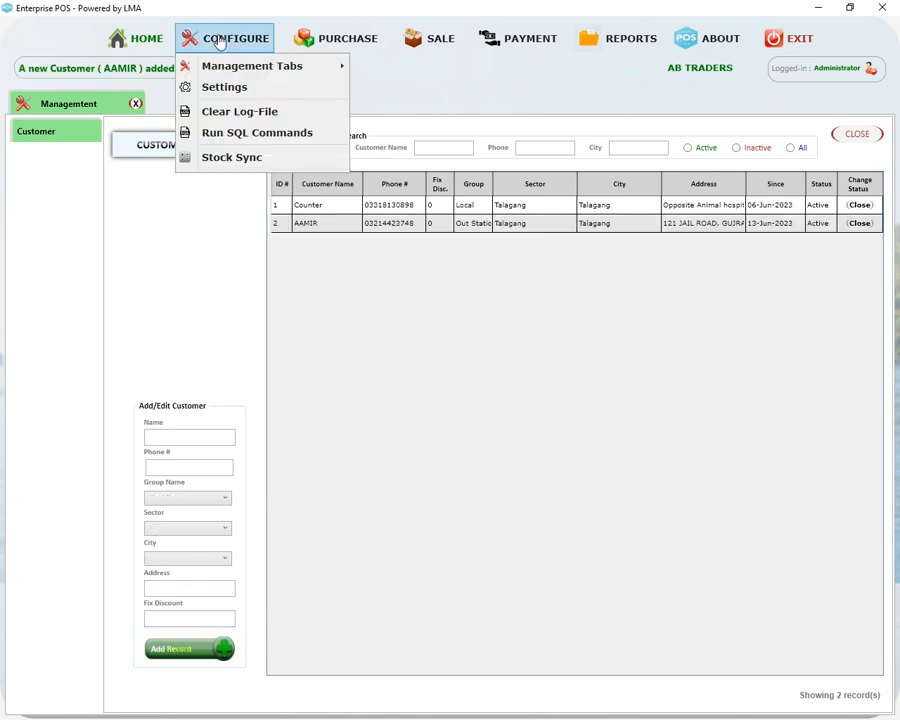
mouse_move(256, 68)
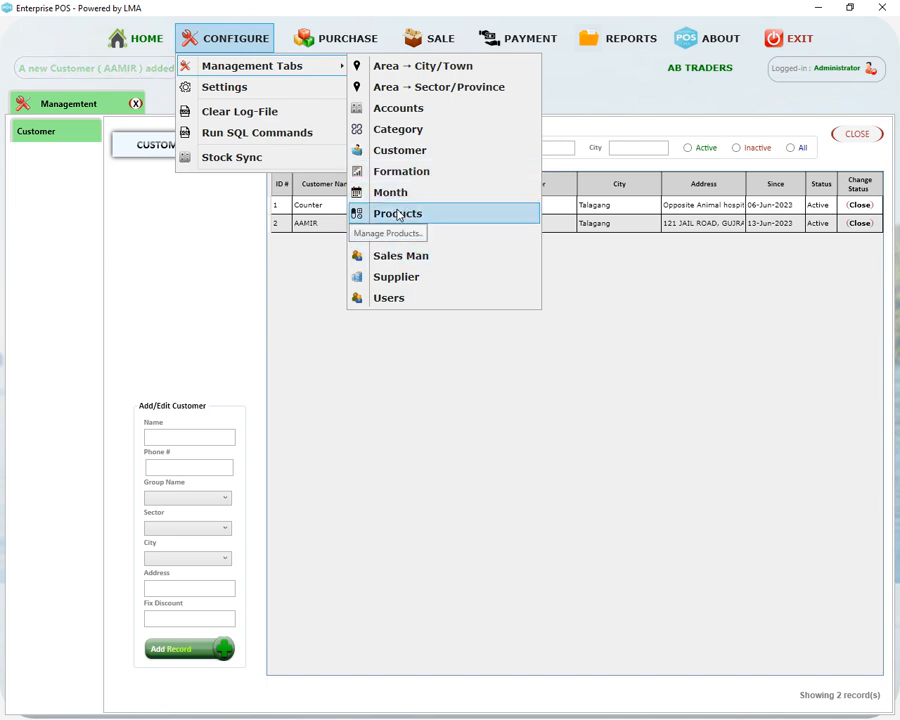
Open Sales Man management and enter the salesman's name and phone number
click(395, 256)
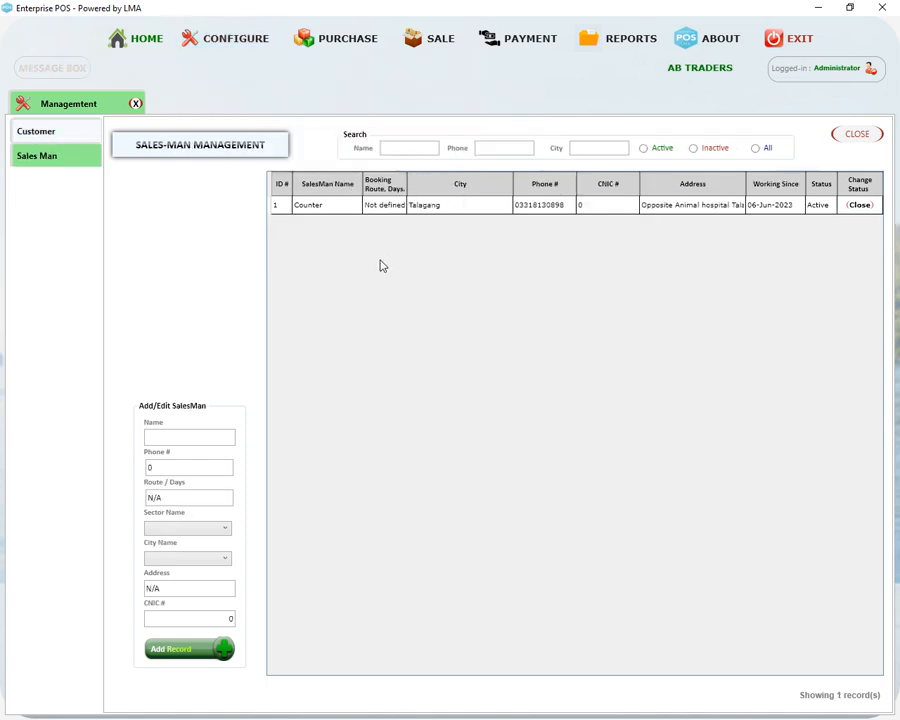
click(184, 435)
text(JAVED)
key(Tab)
key(Tab)
key(Tab)
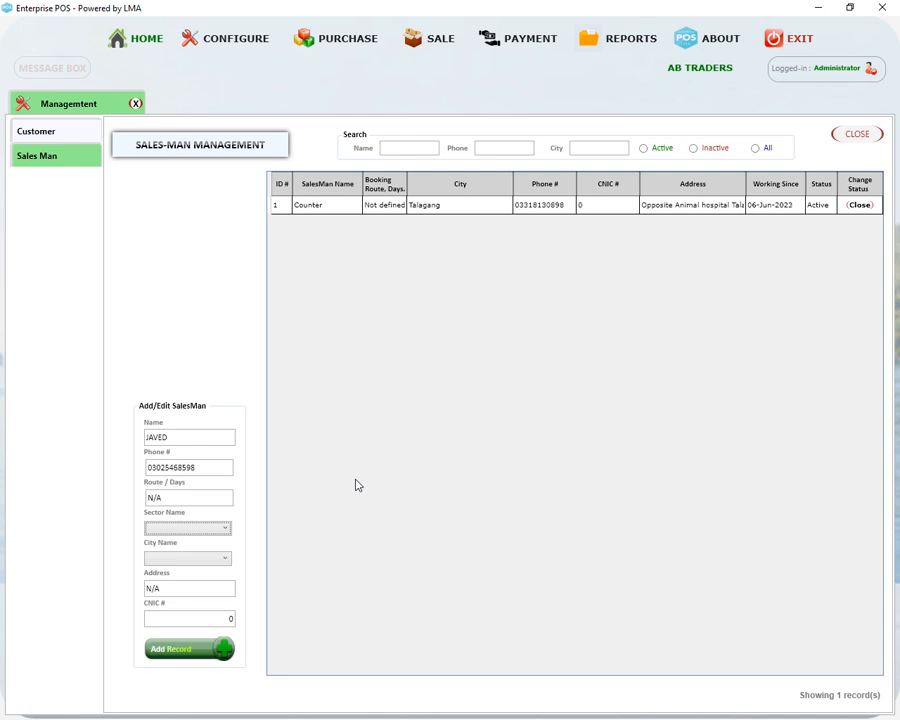
Set the salesman's sector and city to Talagang
click(221, 527)
click(202, 550)
click(207, 529)
click(202, 549)
click(208, 529)
click(210, 543)
click(215, 557)
click(203, 573)
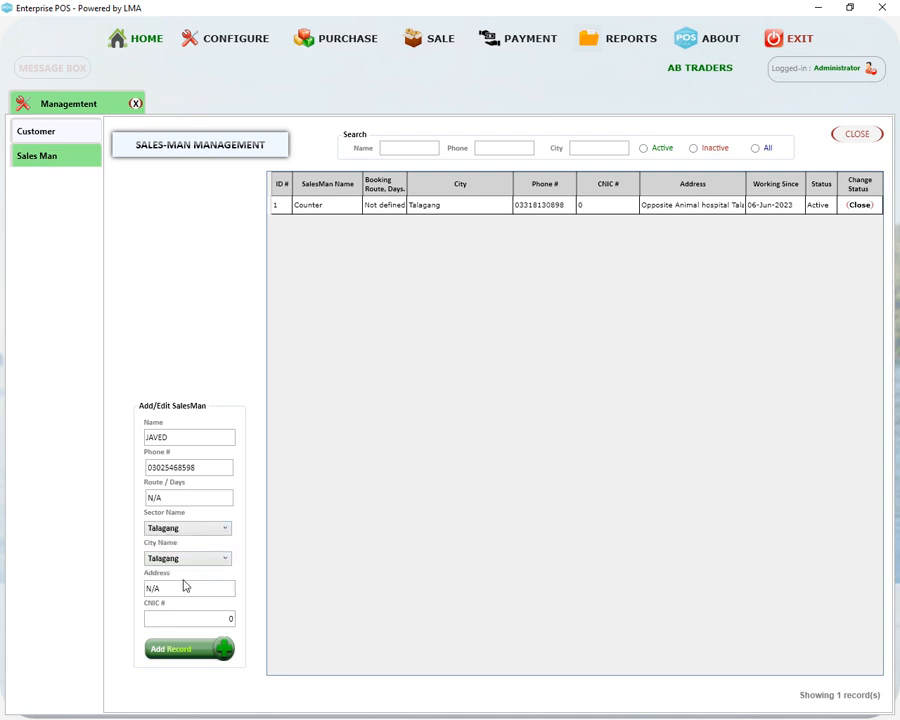
Replace the CNIC field's 0 with the salesman's CNIC number and save the record
click(180, 617)
drag(180, 617, 297, 623)
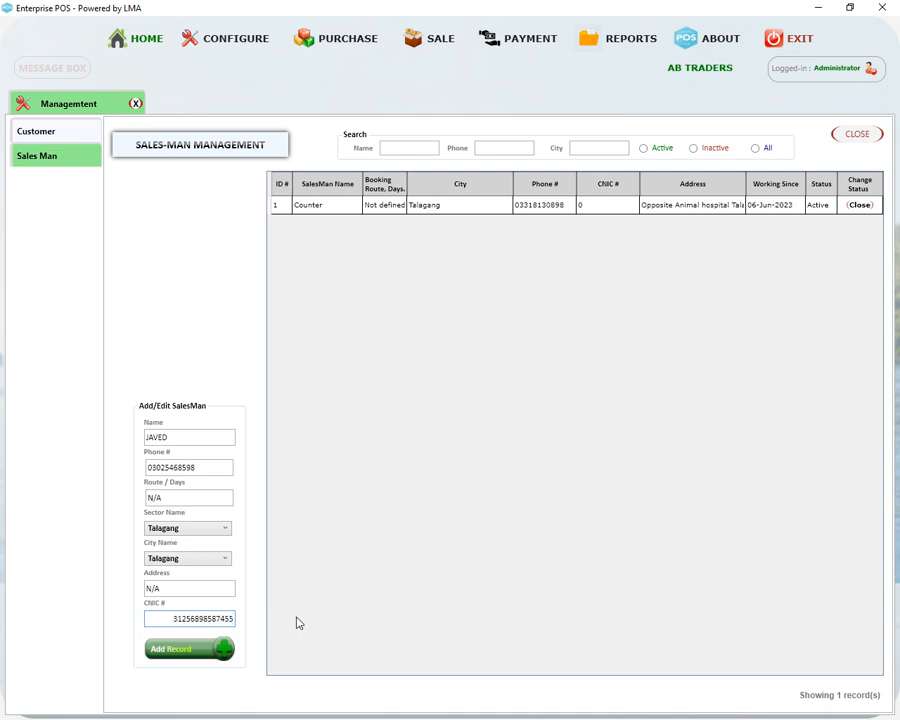
click(180, 647)
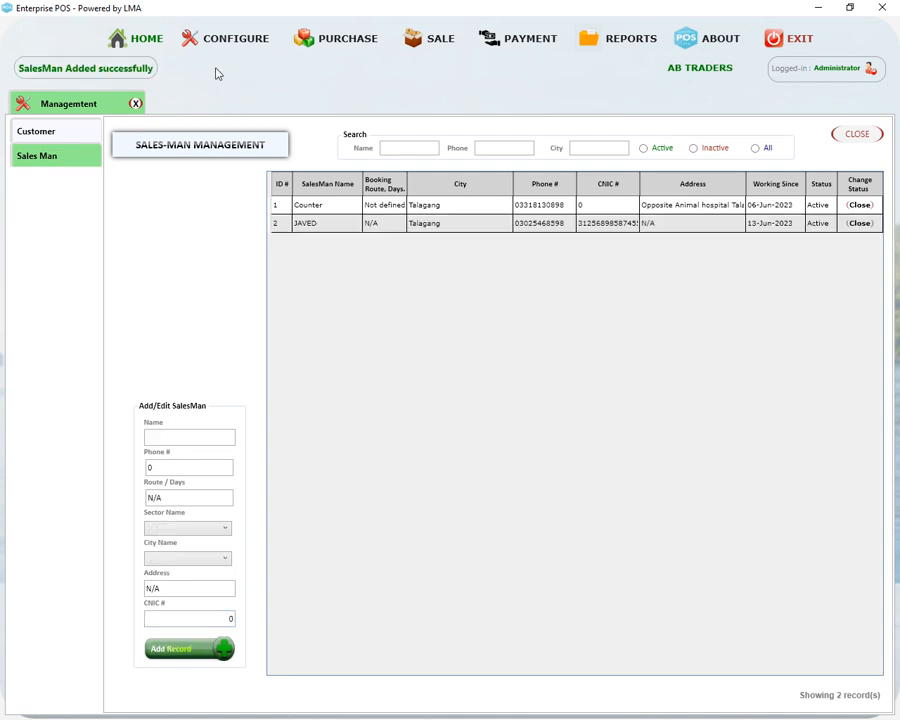
click(230, 38)
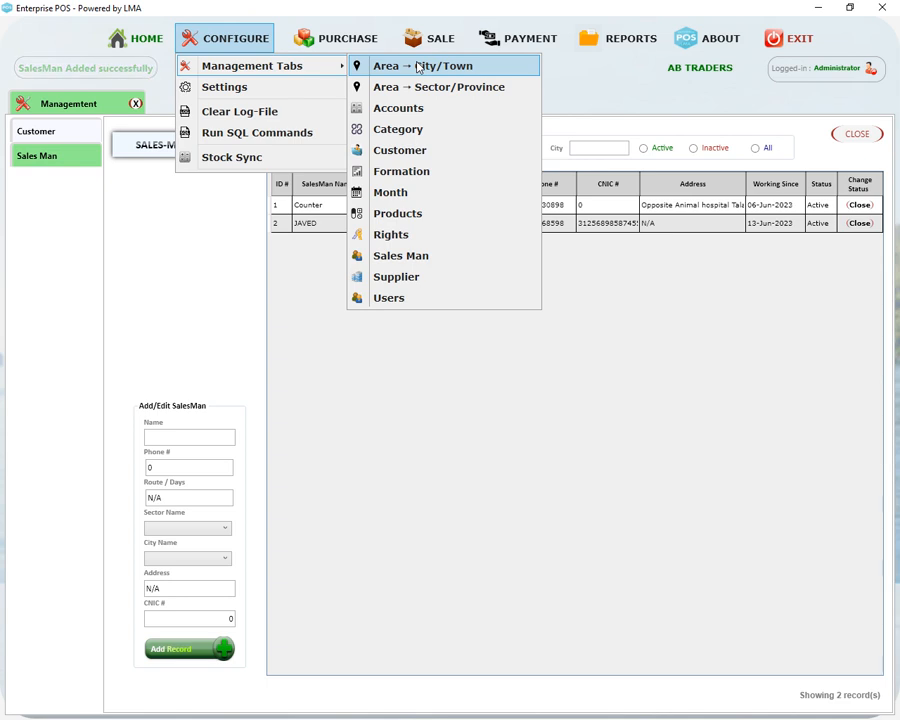
In Settings, enable printing the logo and store name on bills and save the Receipt settings
click(229, 88)
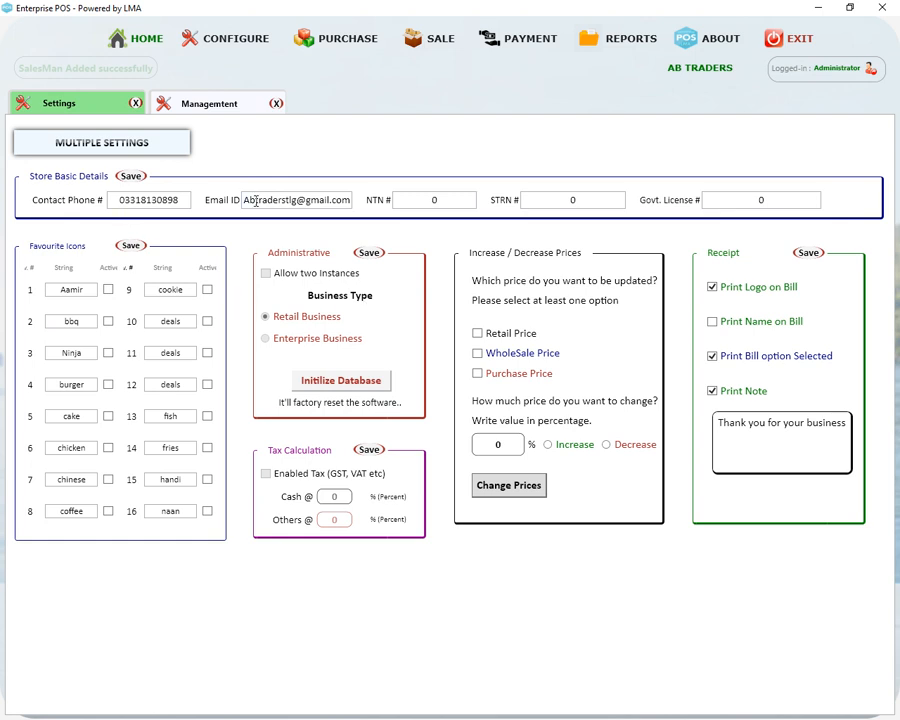
drag(112, 200, 195, 205)
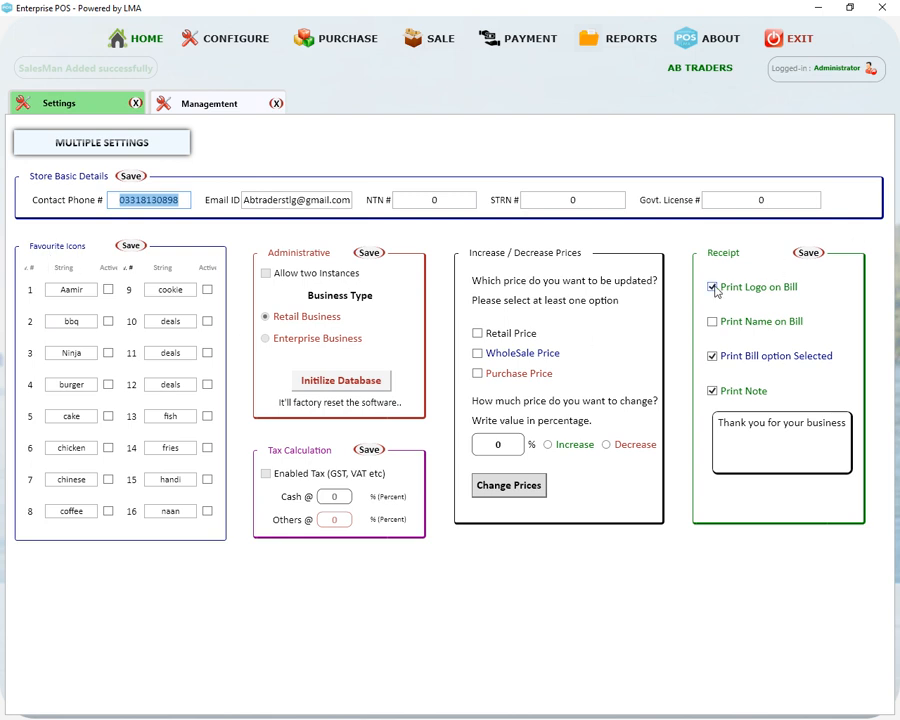
click(712, 287)
click(712, 321)
click(803, 255)
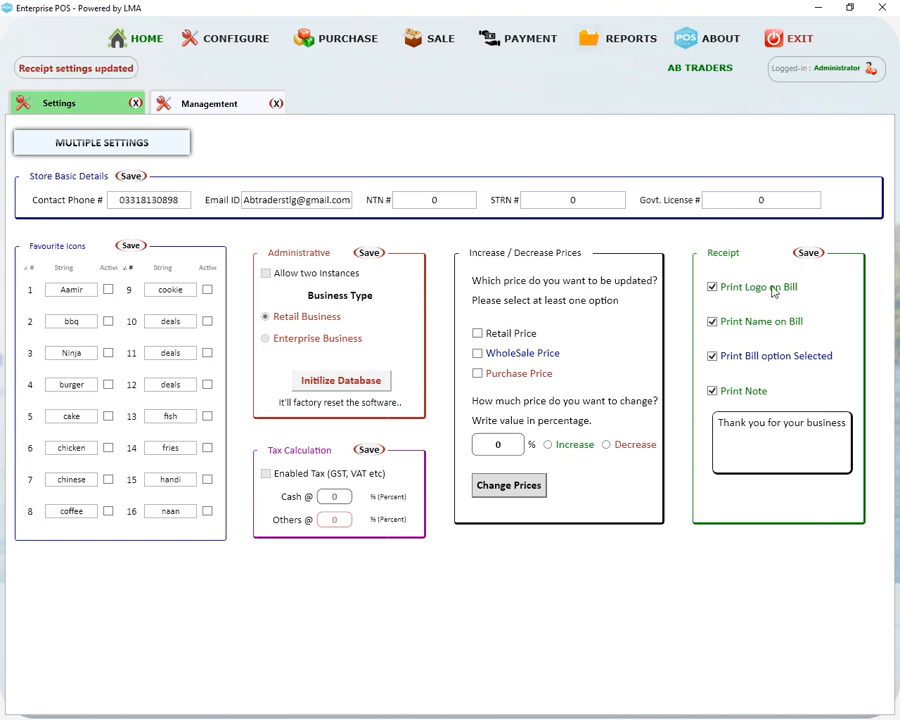
double_click(755, 422)
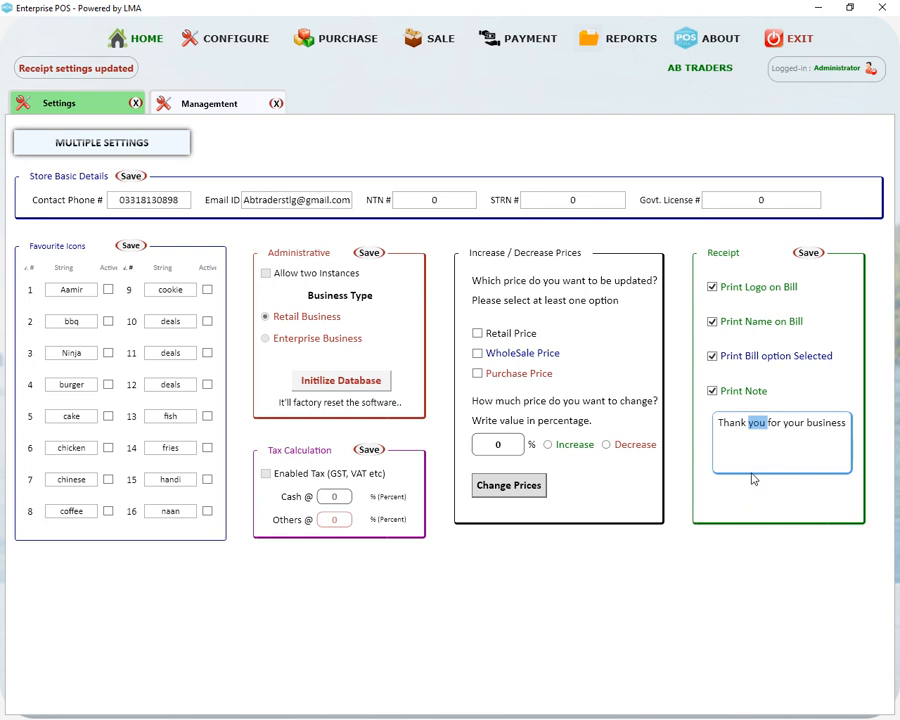
drag(806, 422, 748, 422)
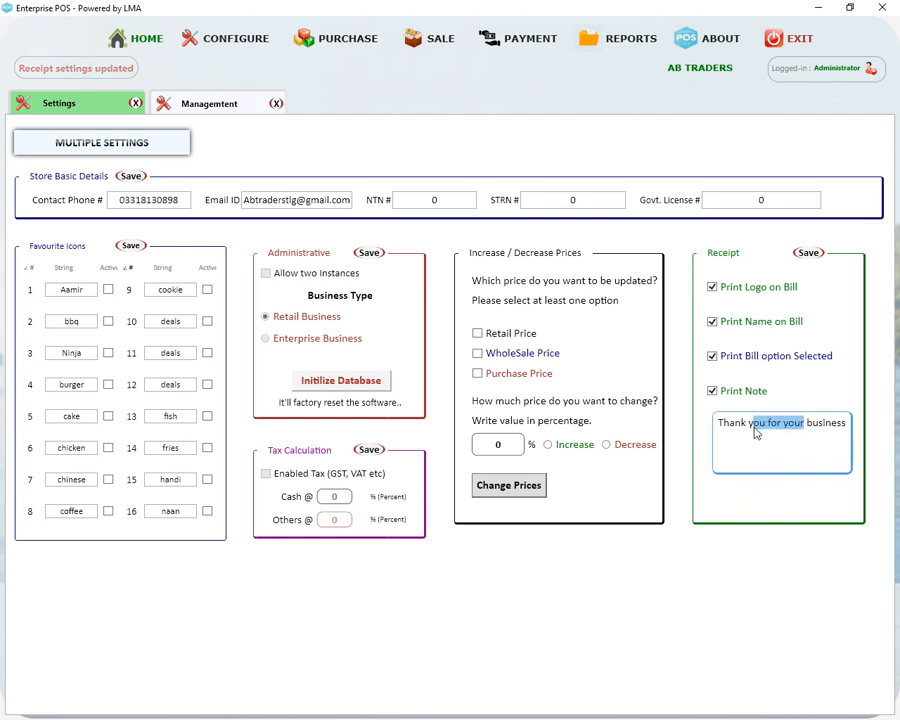
click(806, 253)
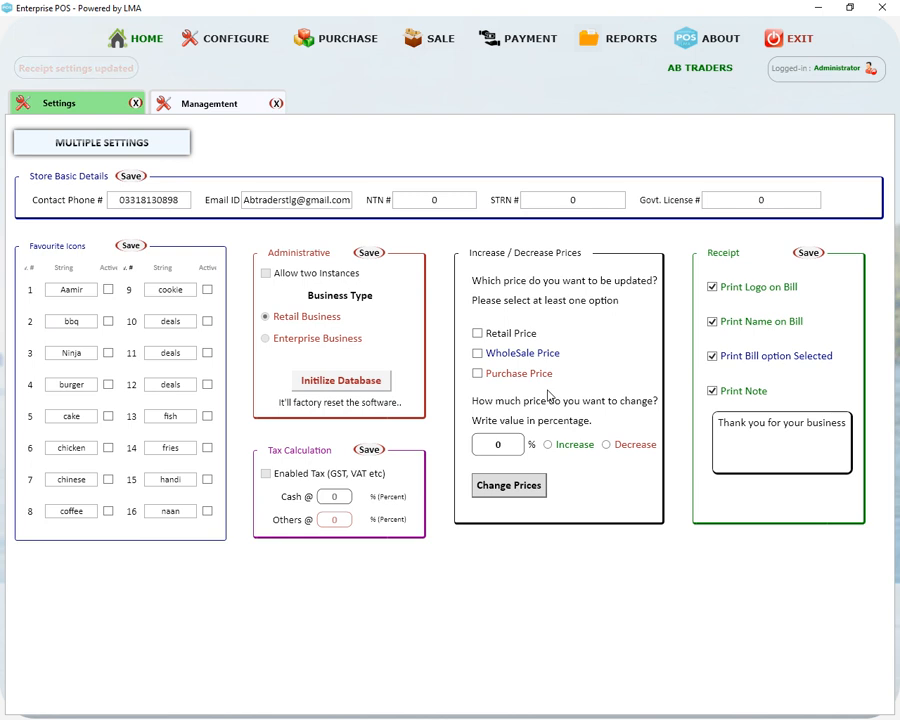
Configure a 10 percent price increase applied to retail prices only
click(477, 333)
click(477, 373)
click(485, 447)
text(1)
click(550, 448)
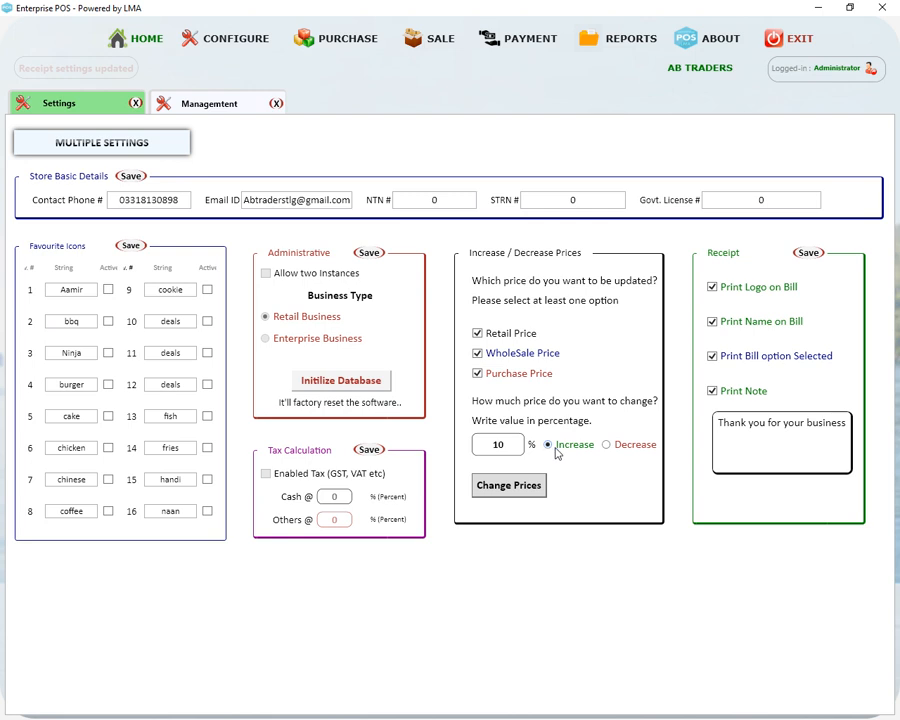
click(607, 446)
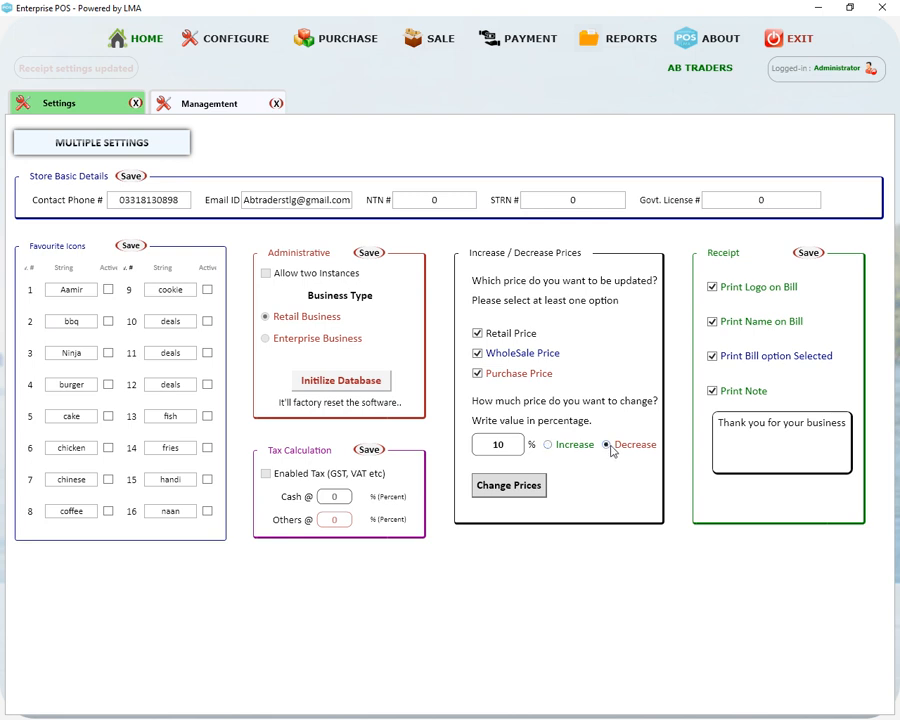
click(478, 354)
click(478, 374)
click(549, 445)
Rename favourite icon 1 to SOAP, mark it active and save the favourite icons
double_click(92, 289)
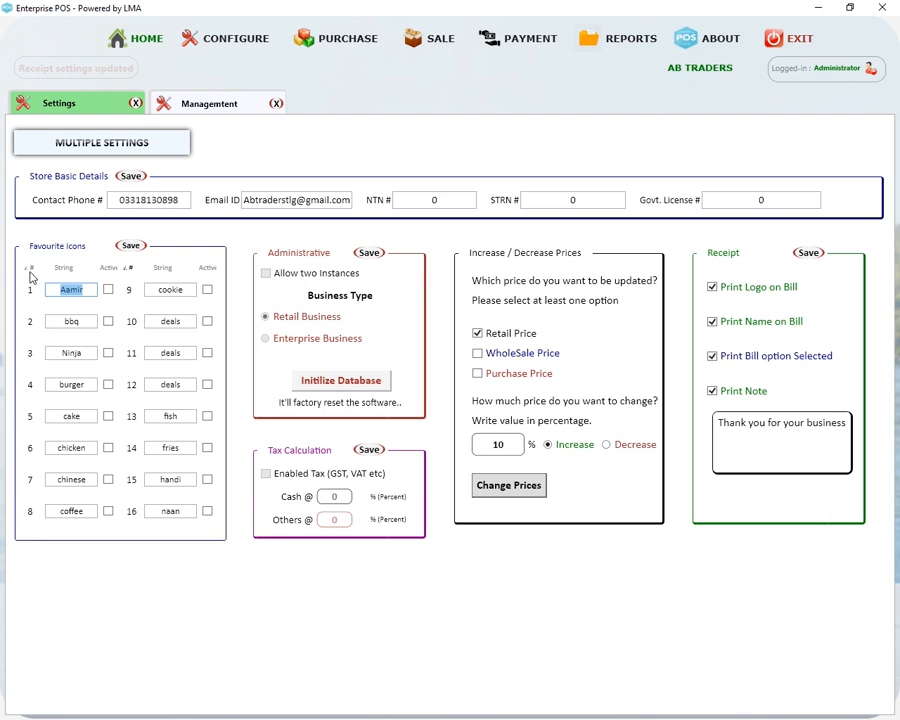
text(SOAP)
click(108, 289)
click(130, 246)
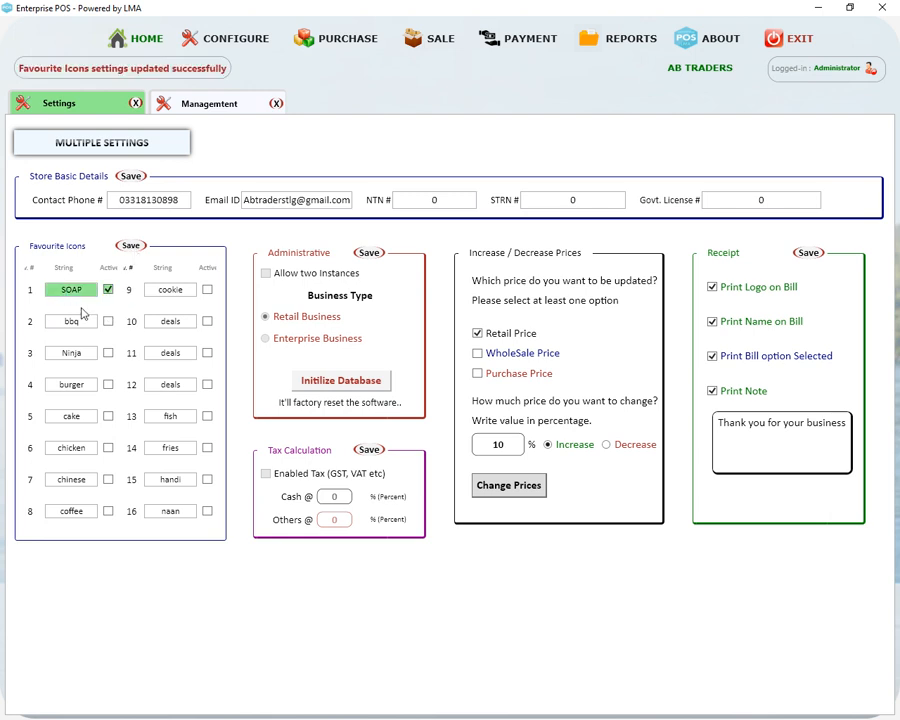
click(245, 38)
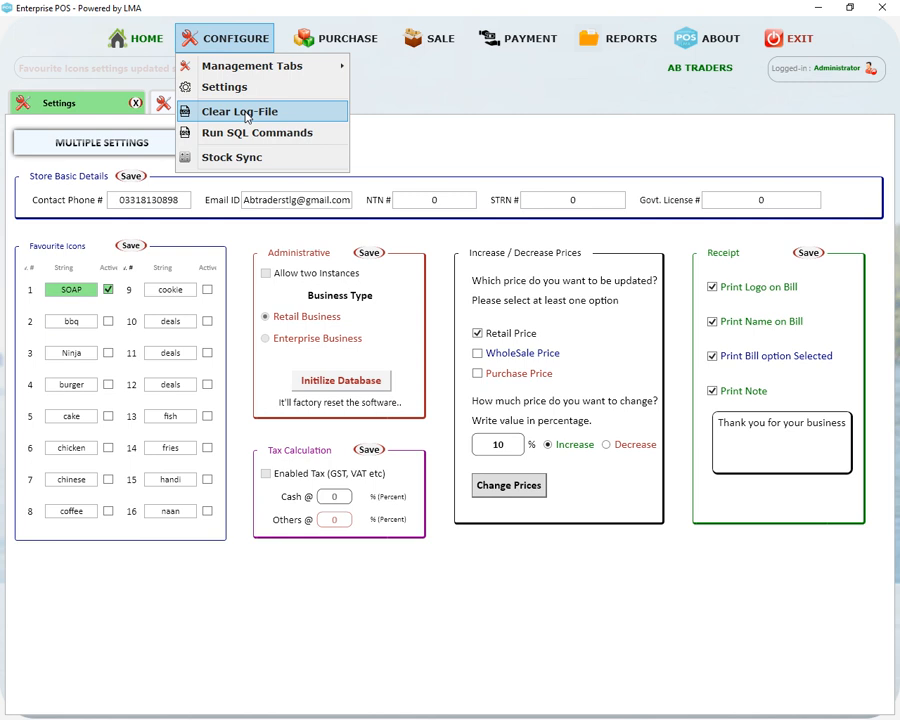
Run Stock Sync to 100% completion and close the Stock Calculator
click(218, 158)
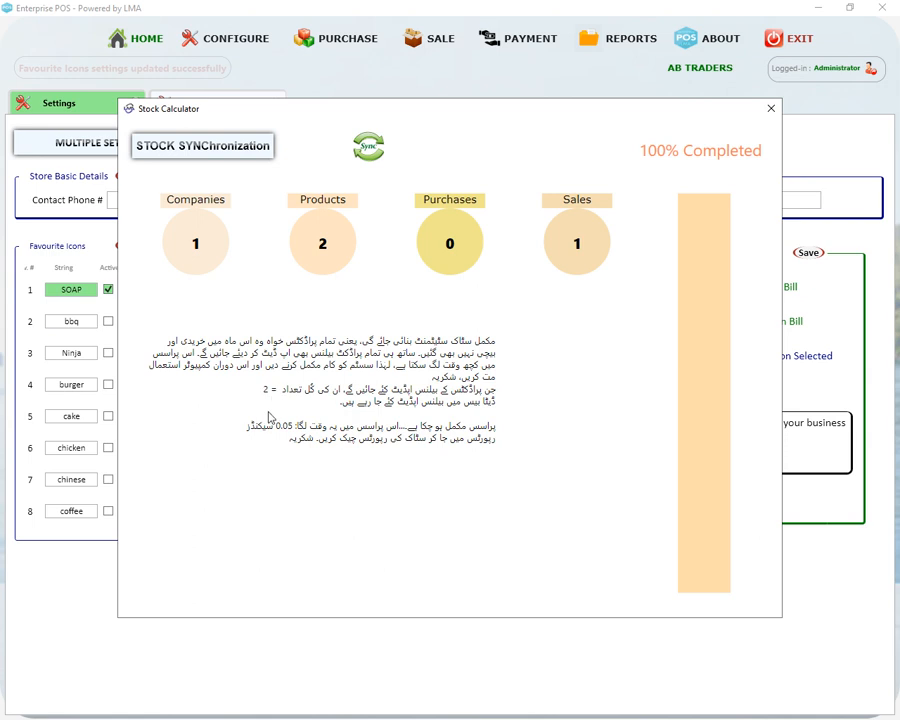
click(771, 108)
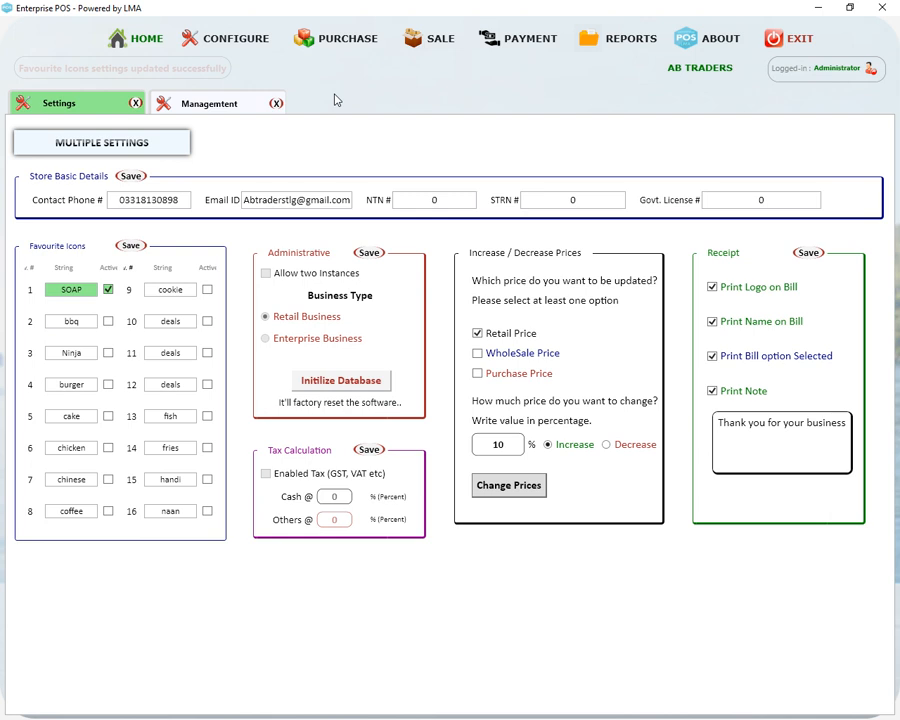
click(340, 42)
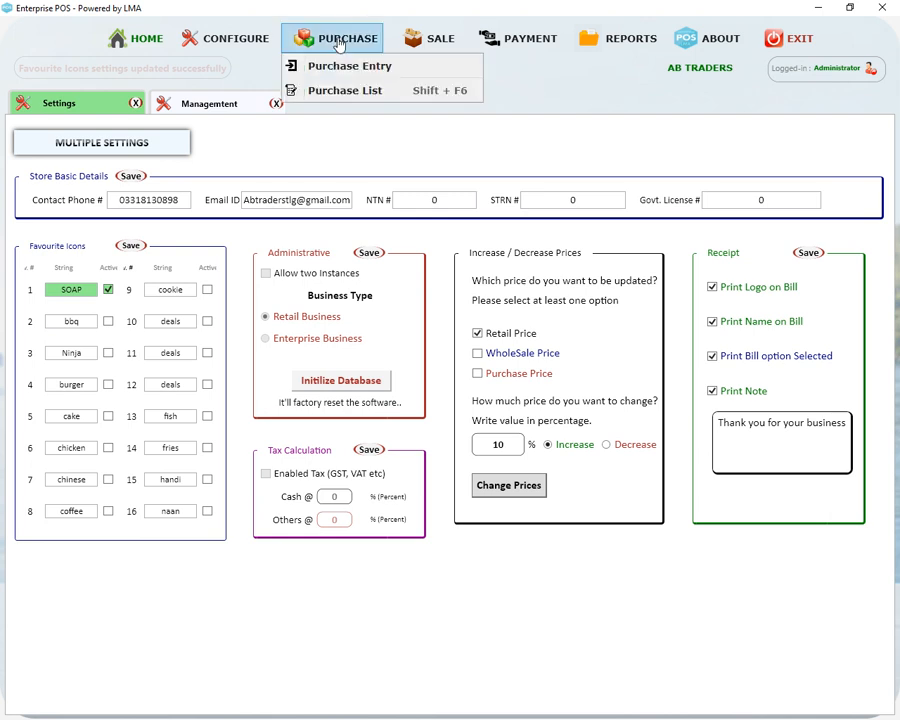
Start a purchase entry for company GENERAL and product BACK LIGHT (LARGE)
click(315, 66)
click(100, 270)
click(76, 304)
click(78, 303)
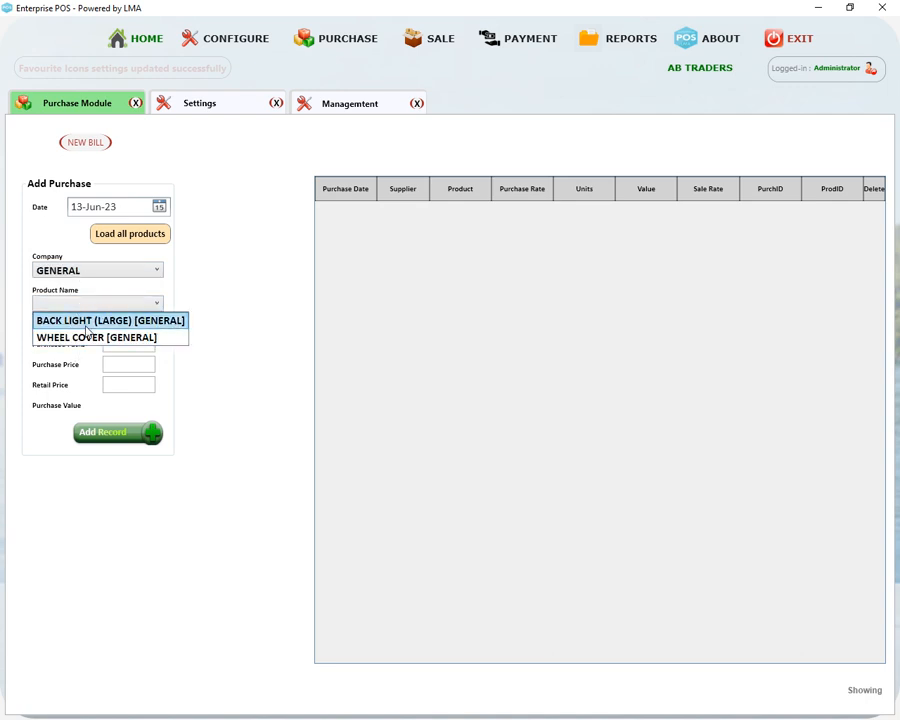
click(93, 325)
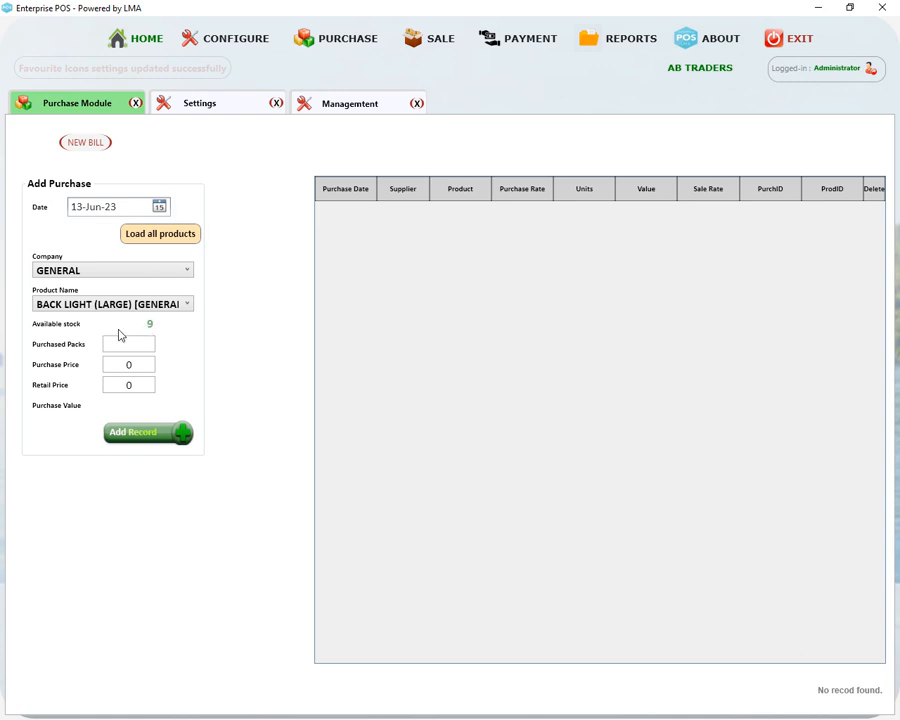
Enter 100 packs at purchase price 120; adding is rejected with a low retail price warning
click(116, 344)
text(100)
key(Tab)
text(12)
key(Tab)
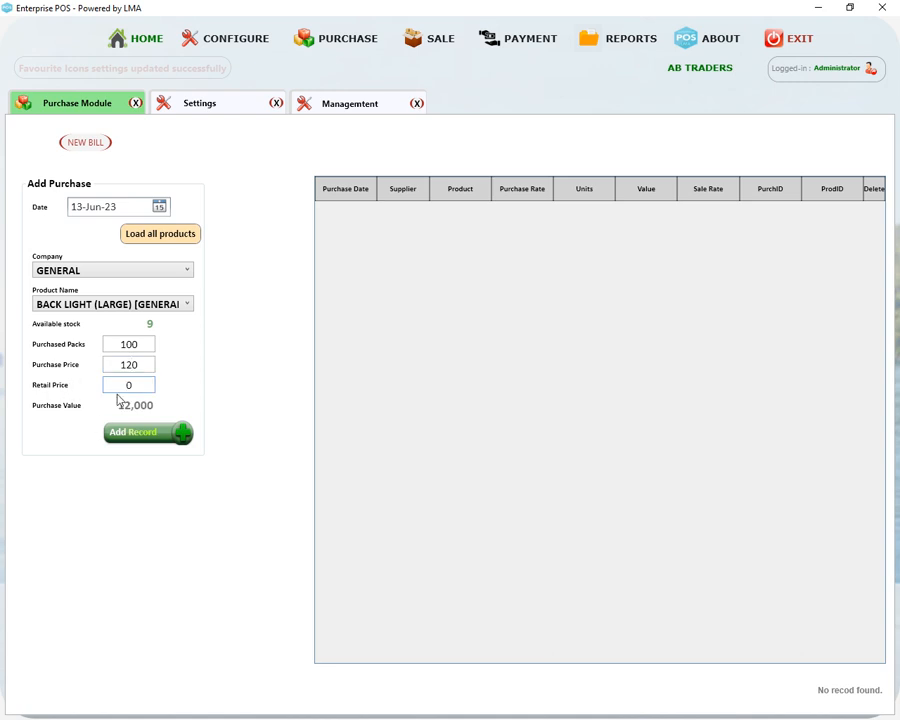
click(145, 433)
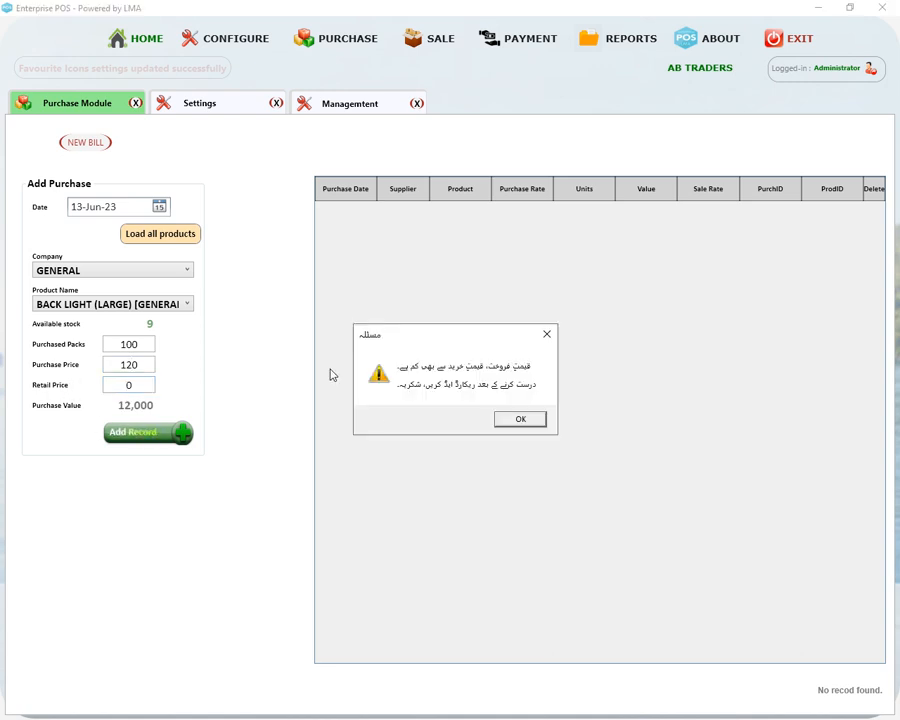
click(520, 420)
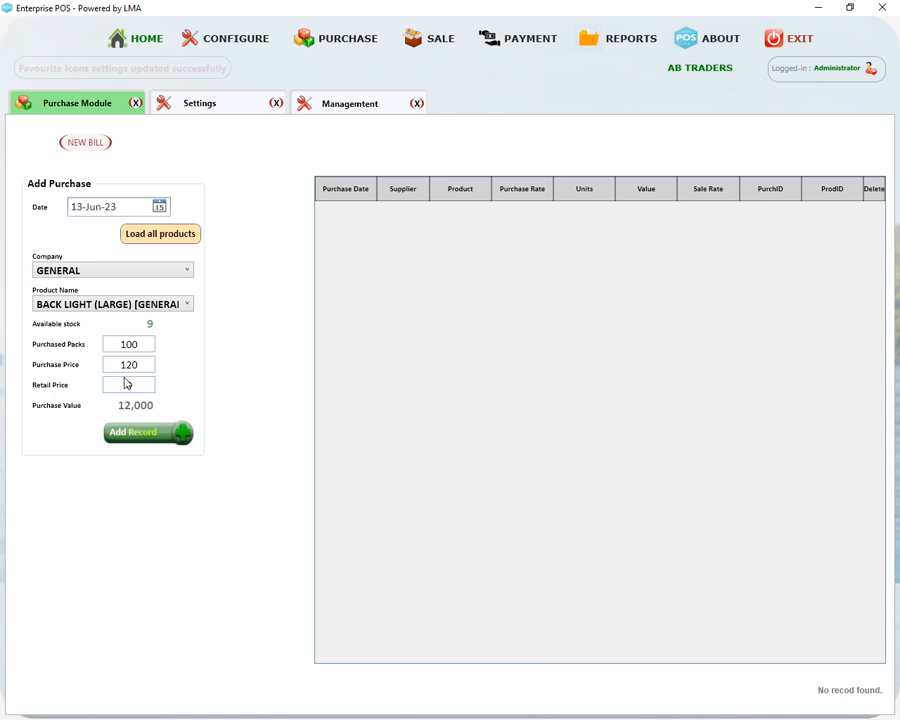
click(138, 435)
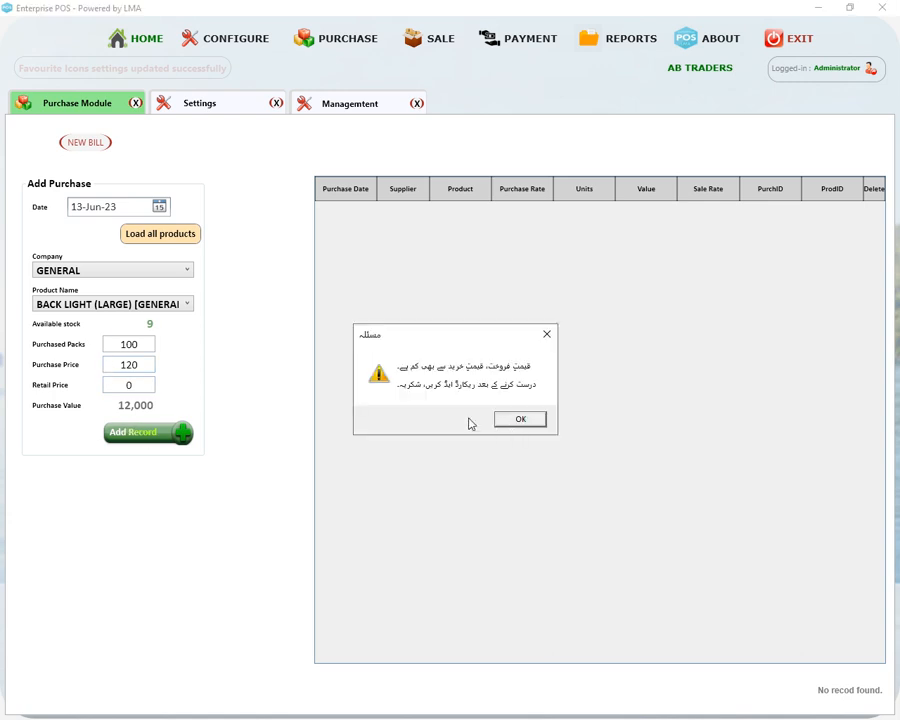
click(516, 422)
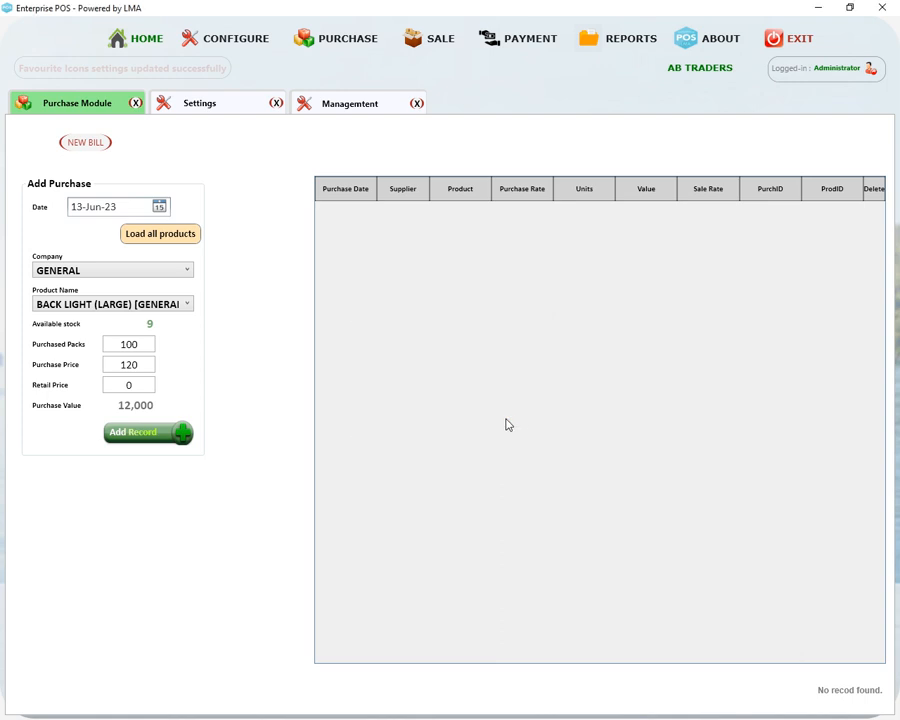
Correct the retail price to 170 and add the BACK LIGHT (LARGE) purchase record
click(119, 344)
click(115, 385)
text(14)
key(BackSpace)
text(7)
click(148, 430)
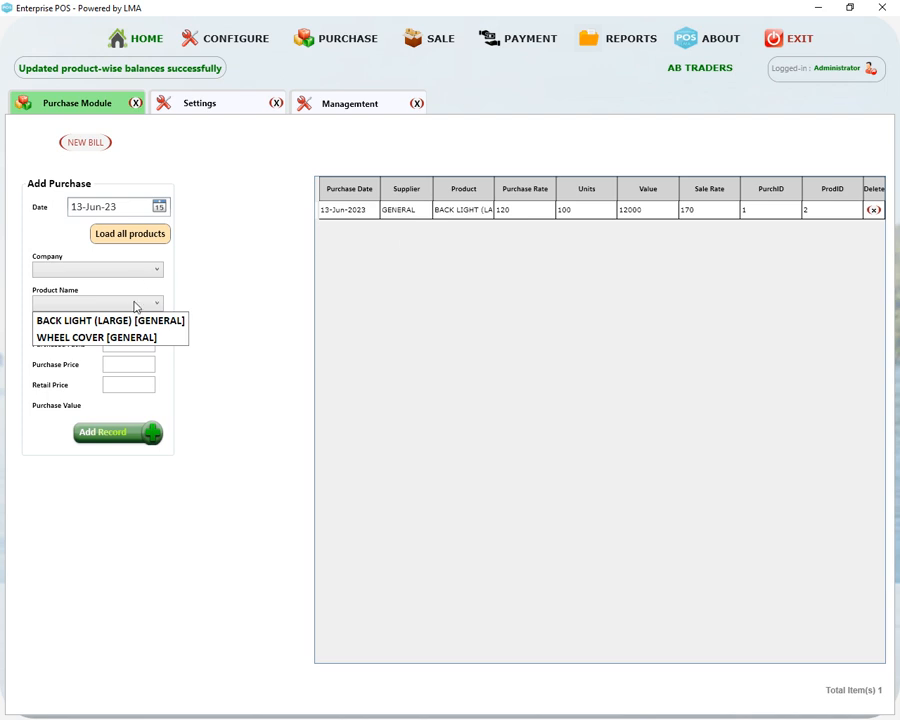
Select company GENERAL and product WHEEL COVER for the purchase
click(100, 338)
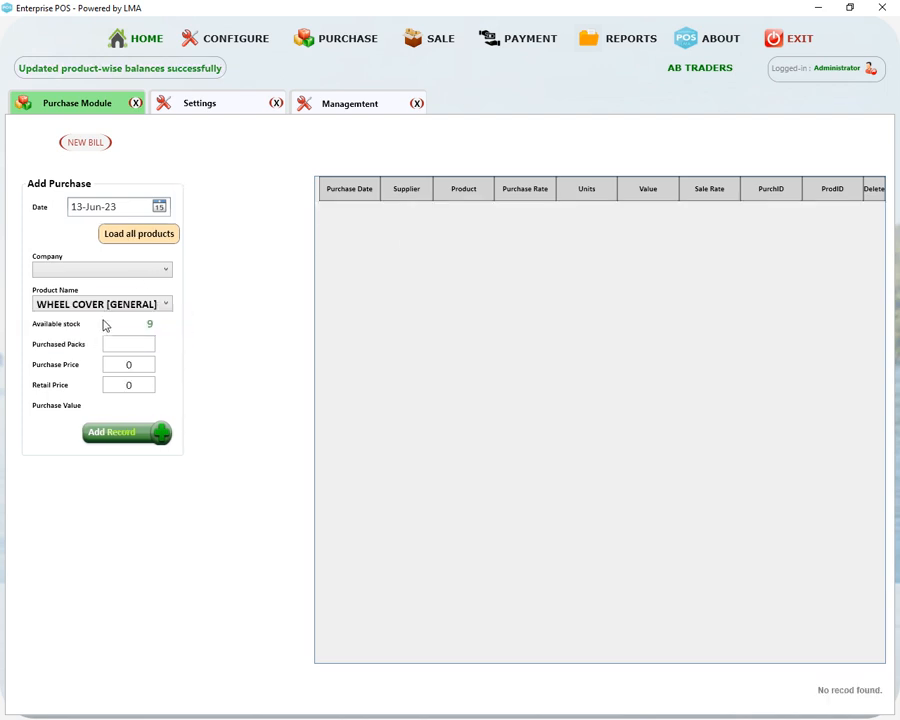
click(129, 272)
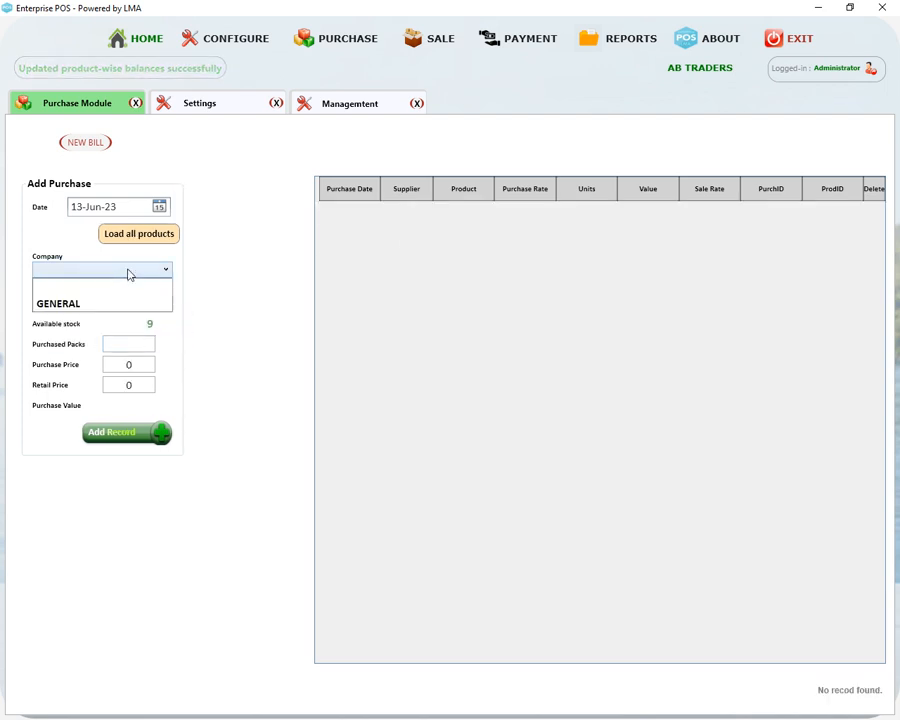
click(100, 303)
click(127, 302)
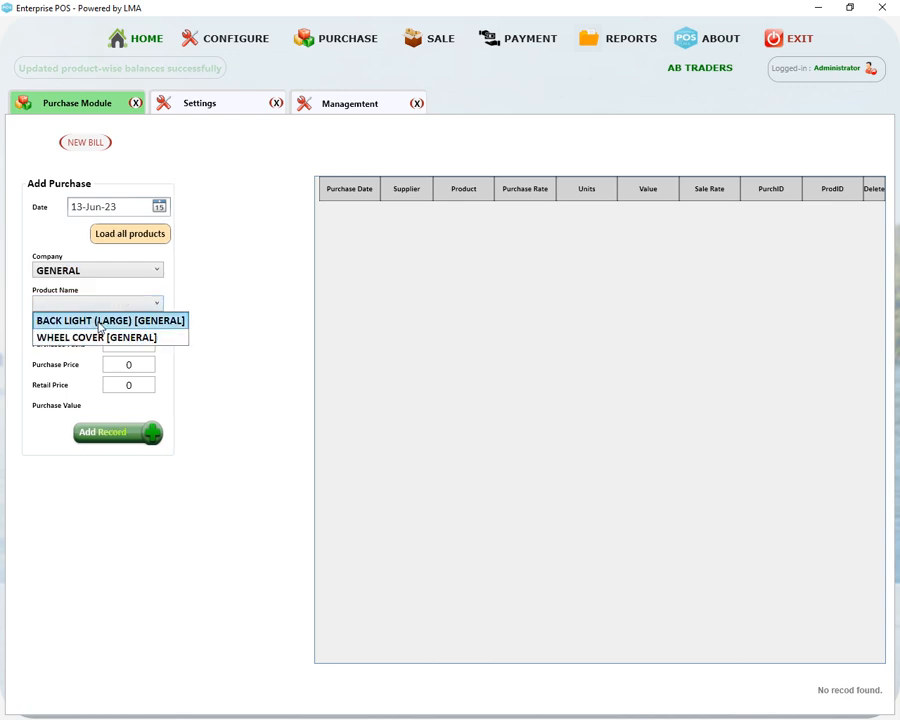
click(100, 320)
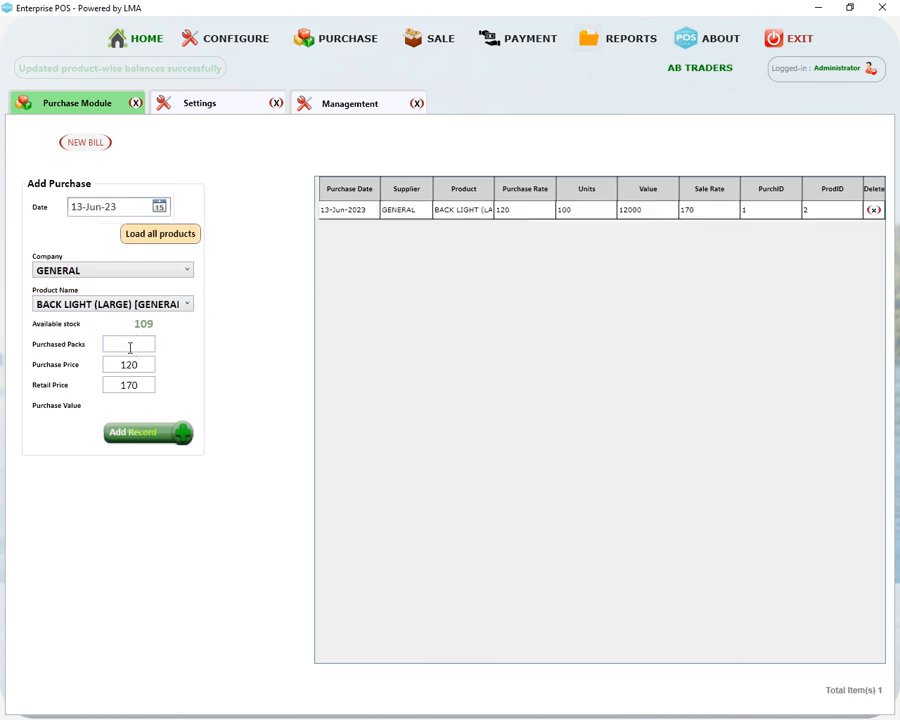
click(127, 304)
click(118, 338)
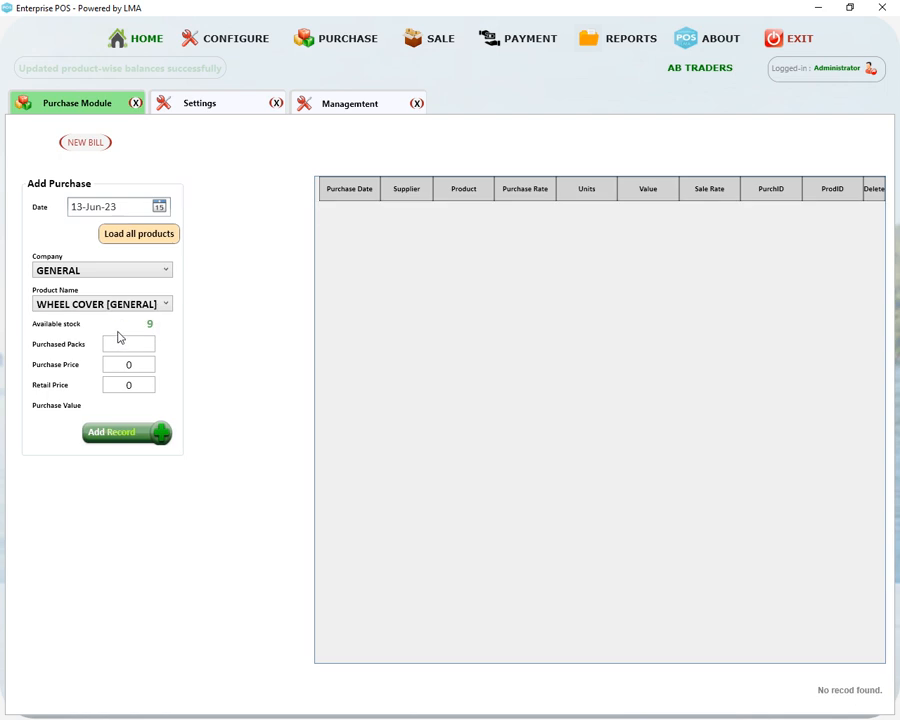
Enter 100 packs at purchase price 100 with retail price 130 and add the record
click(121, 343)
text(100)
key(Tab)
text(100)
key(Tab)
text(130)
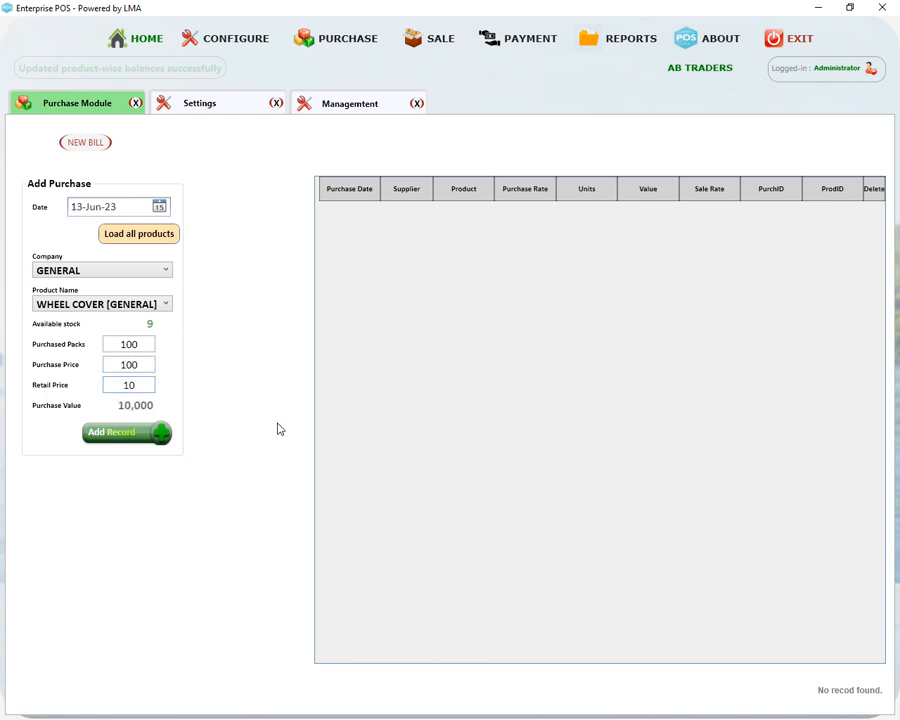
key(Tab)
click(126, 432)
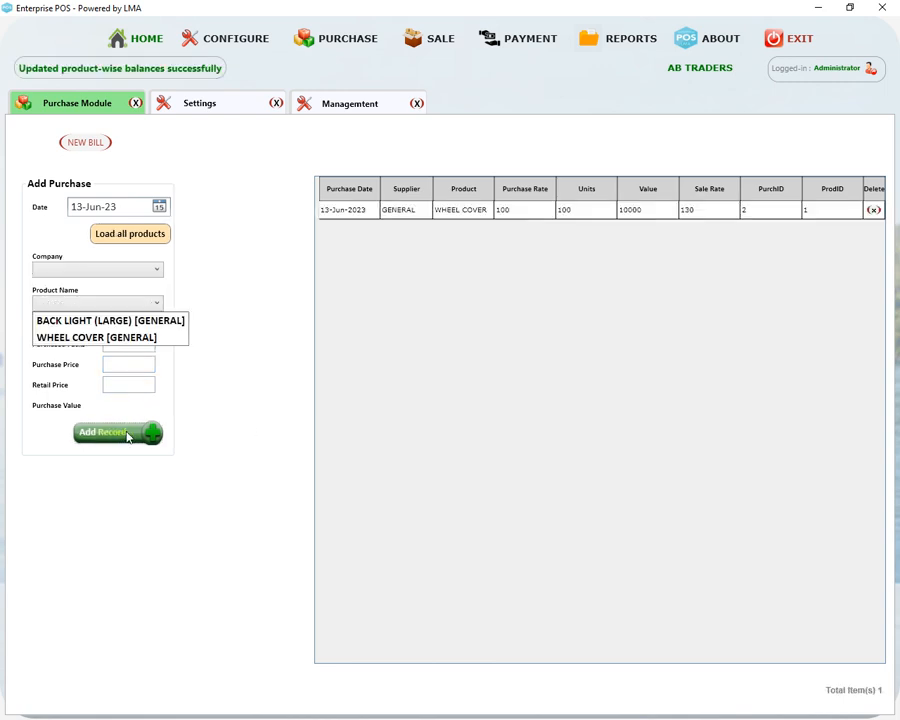
click(332, 44)
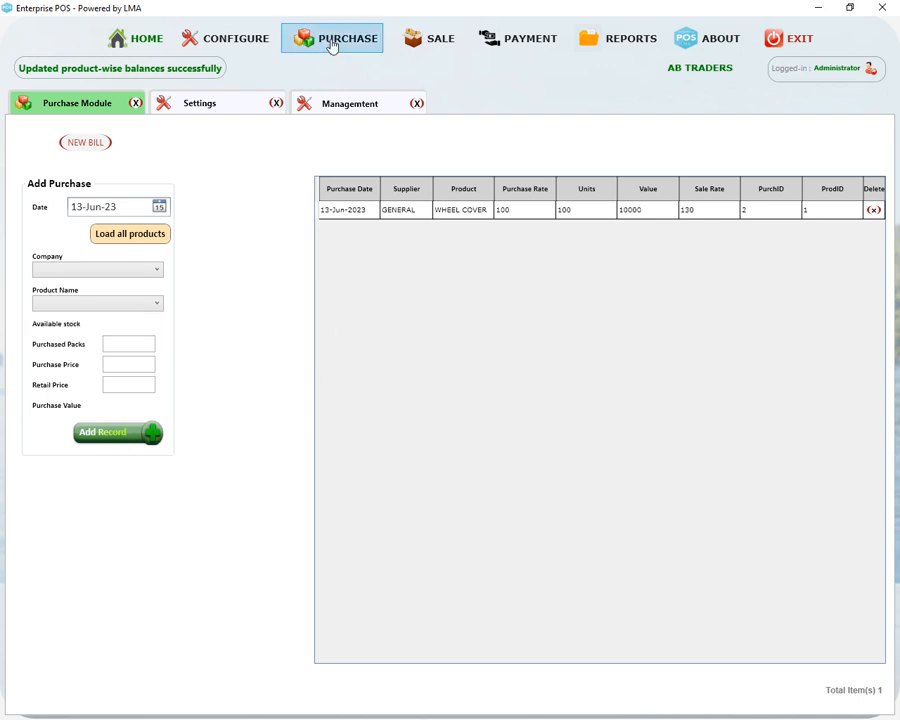
click(349, 66)
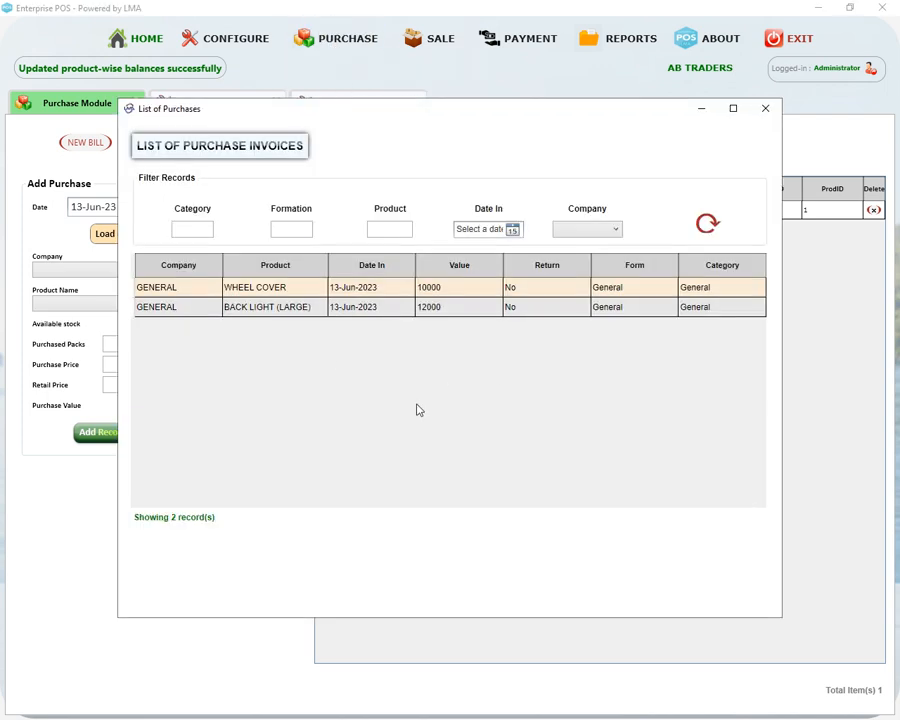
click(513, 230)
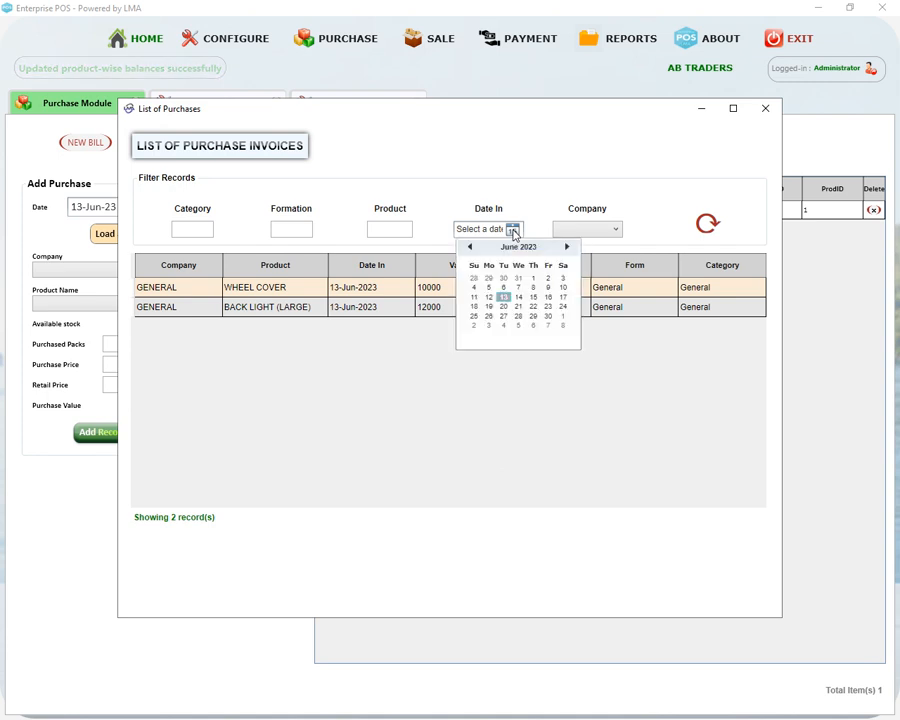
click(513, 234)
click(206, 231)
click(284, 234)
click(387, 230)
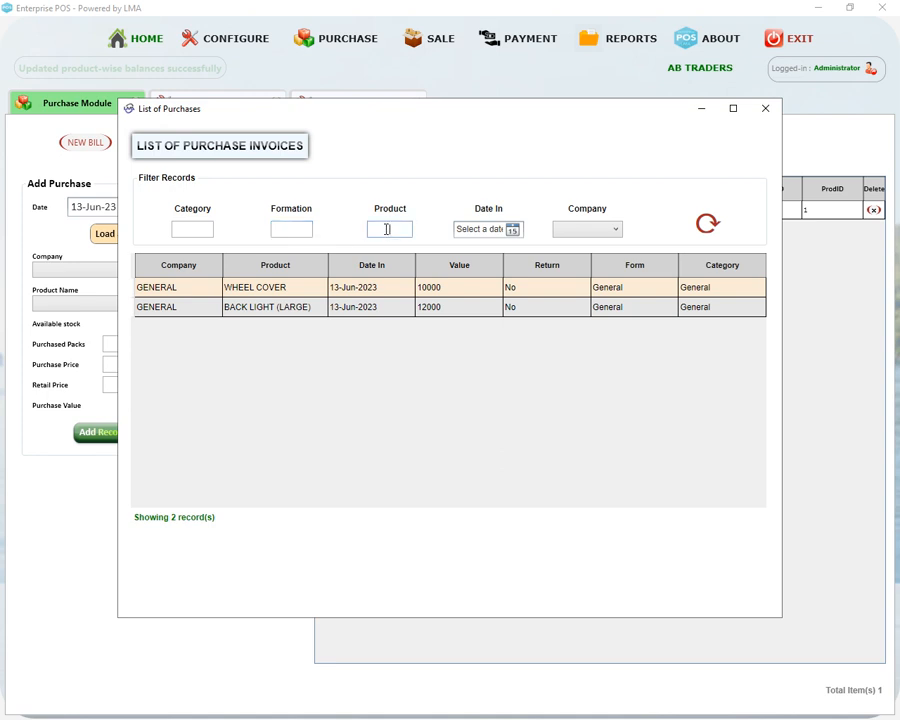
click(613, 229)
click(603, 230)
click(705, 228)
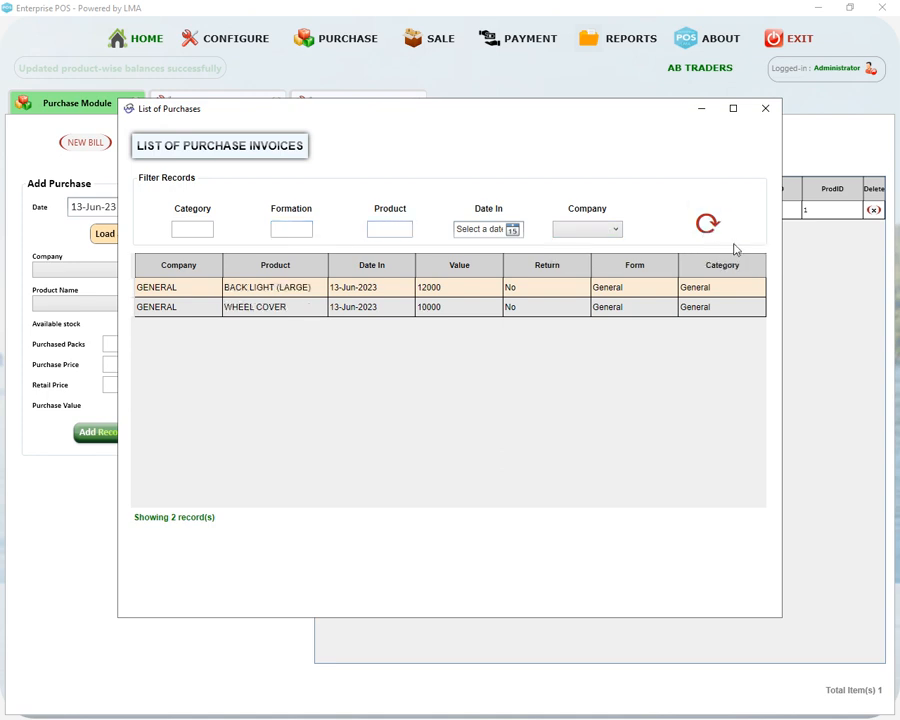
click(765, 110)
click(440, 38)
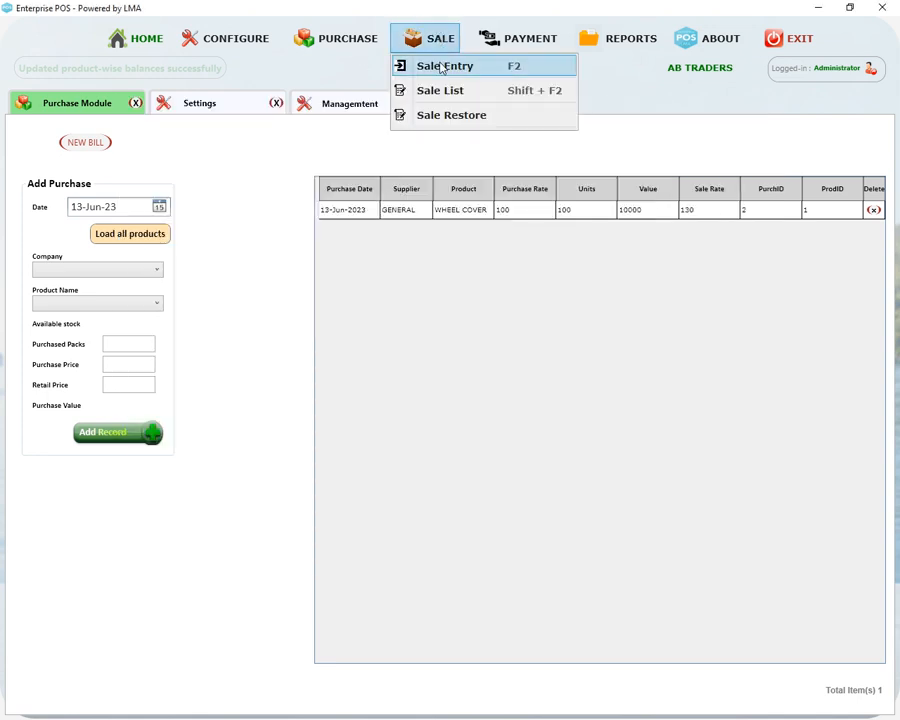
Start a new sale entry, keep the current customer, pick salesman Counter and set the sale date
click(441, 67)
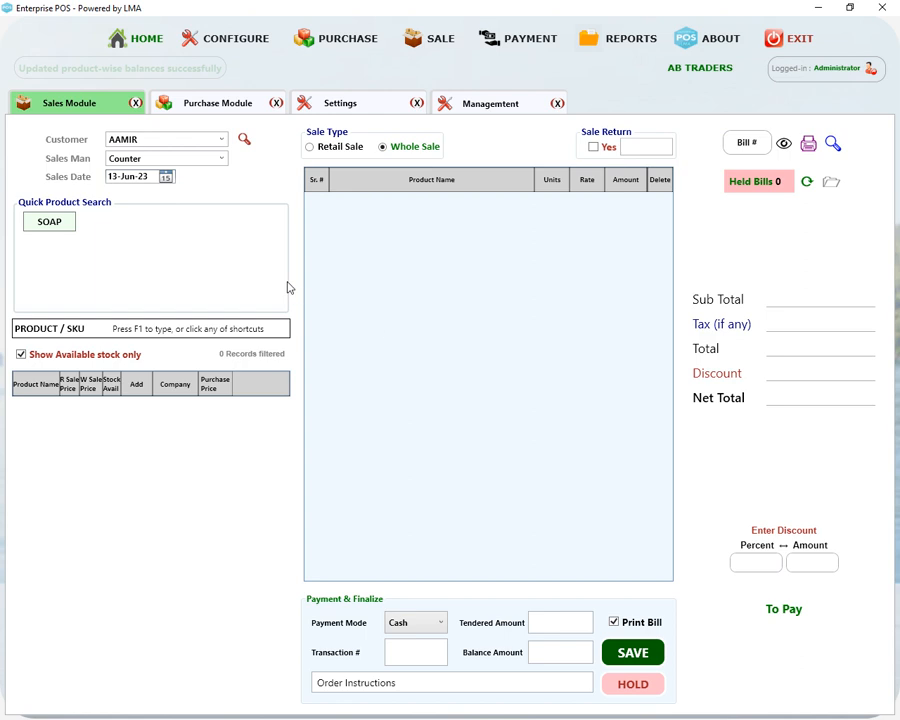
click(221, 140)
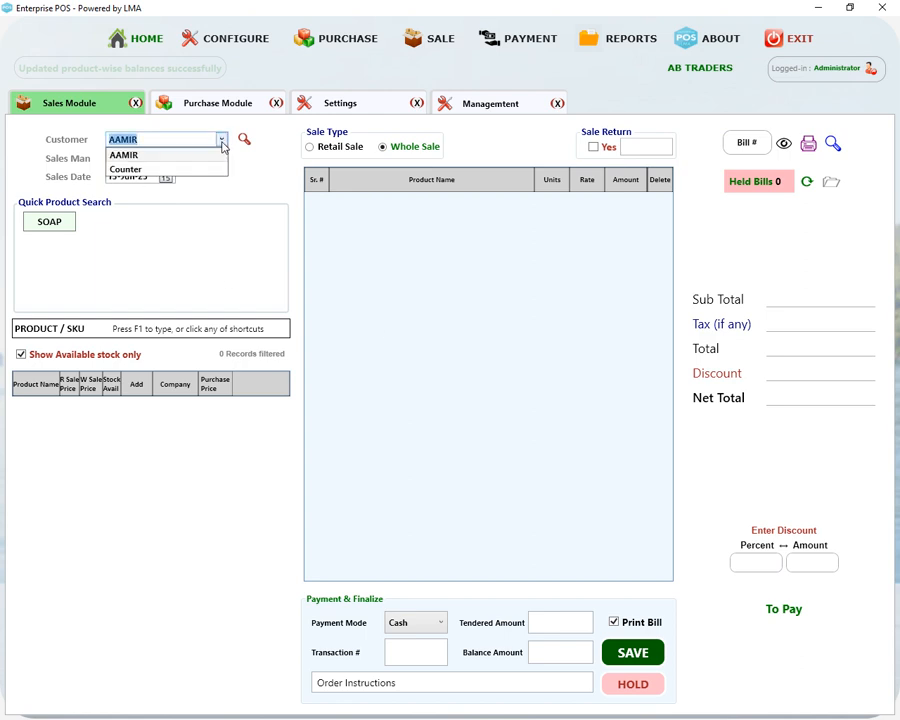
click(135, 155)
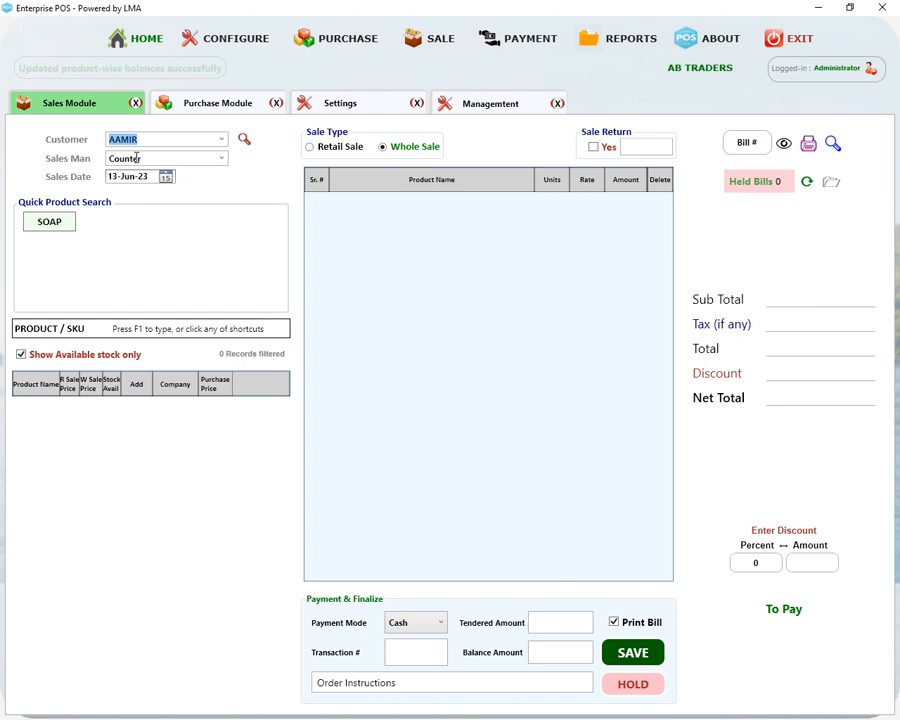
click(221, 159)
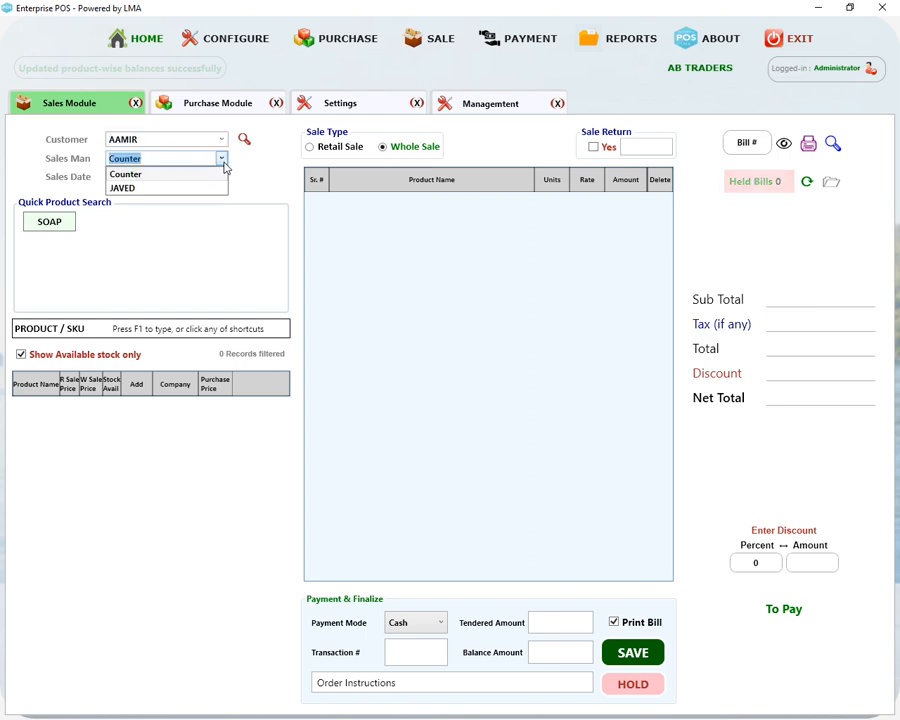
click(128, 189)
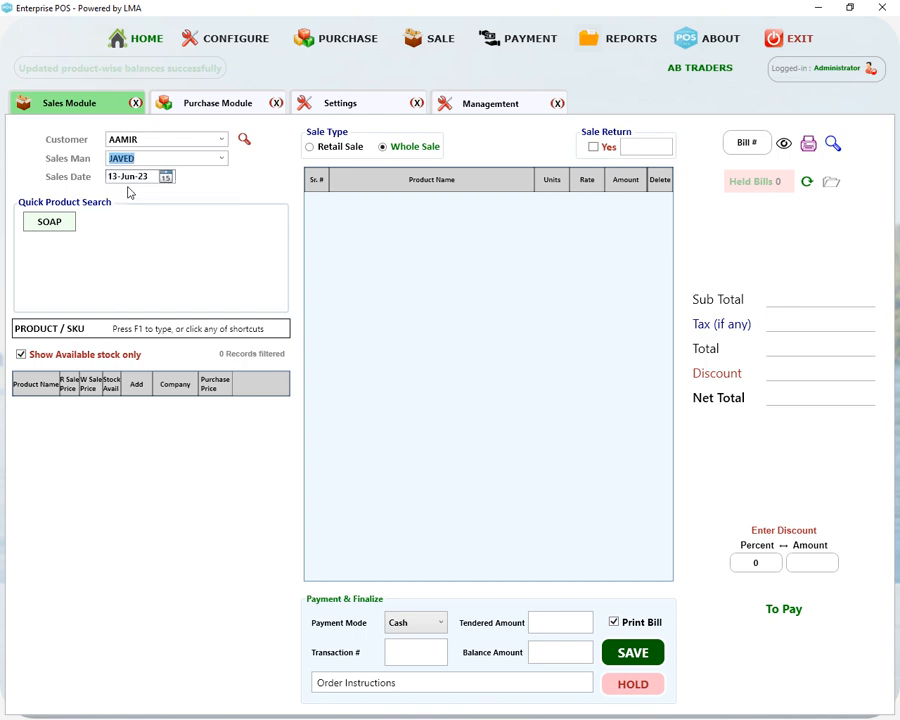
click(166, 178)
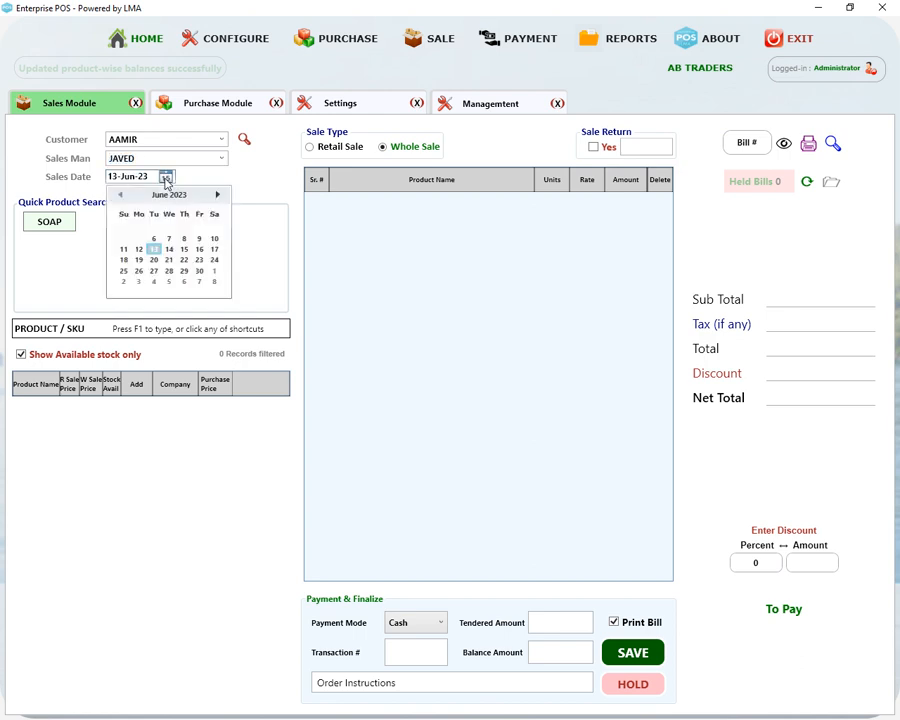
click(139, 250)
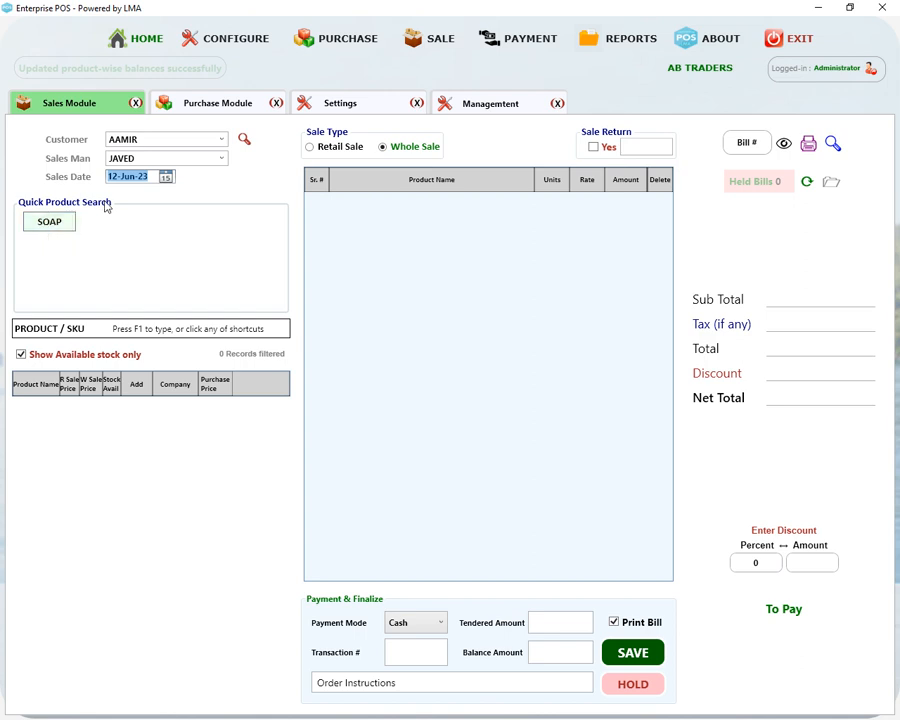
Search for SOAP, toggle the available-stock-only filter, then clear the search and reset the form
click(53, 229)
double_click(181, 328)
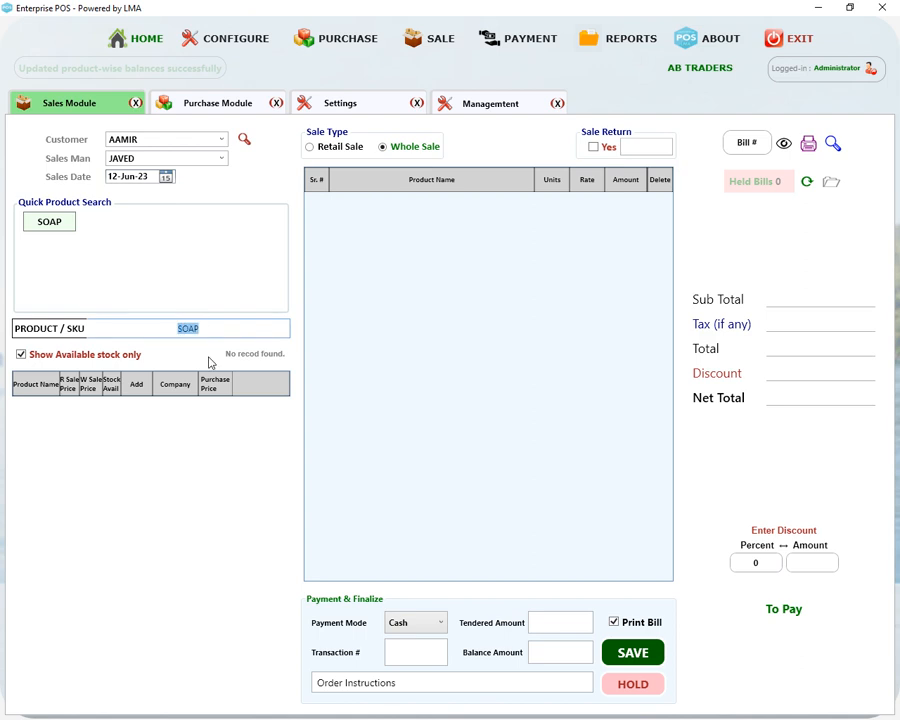
click(21, 356)
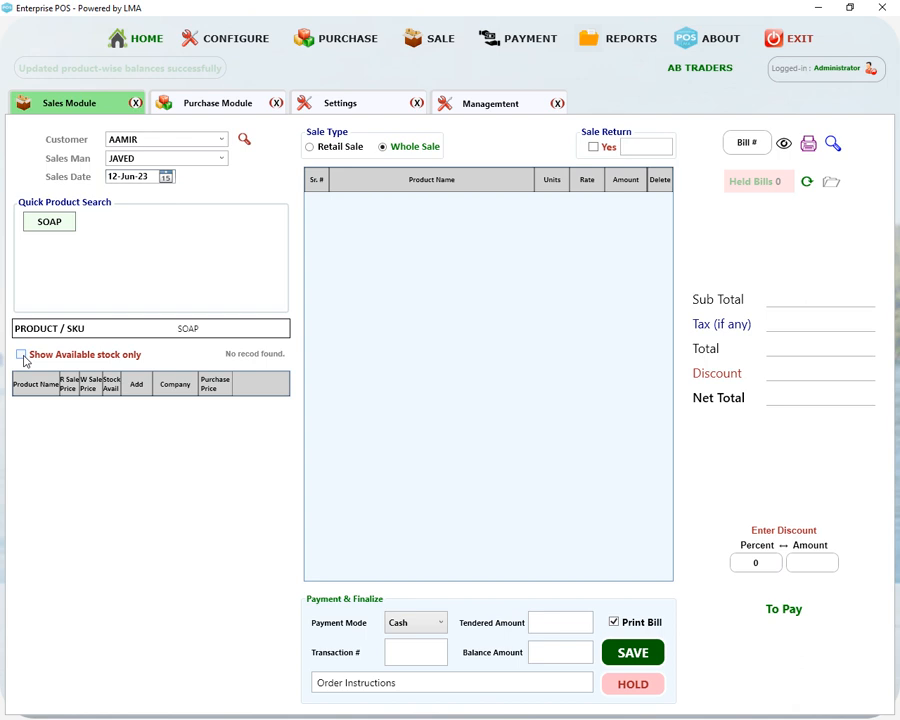
click(205, 328)
key(BackSpace)
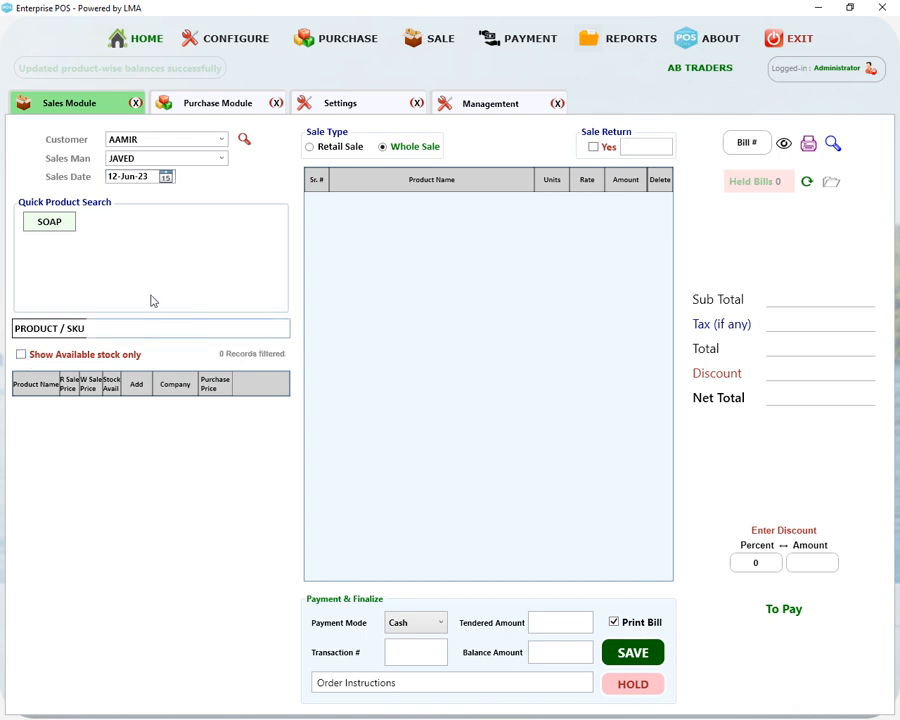
key(Escape)
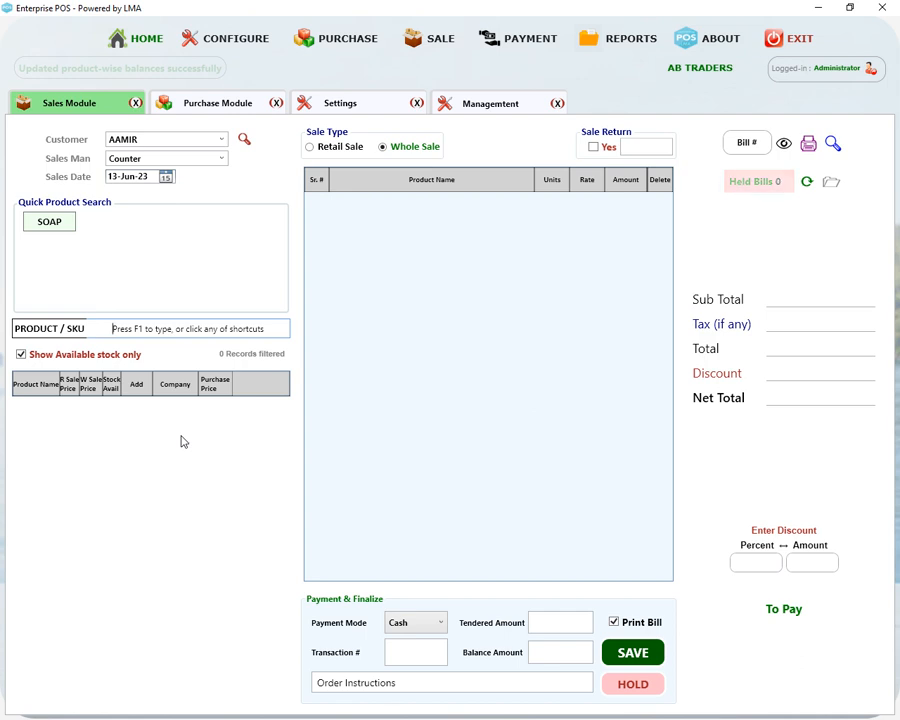
Try code 123 and partial names in the product search until 'whee' lists only WHEEL COVER
key(F1)
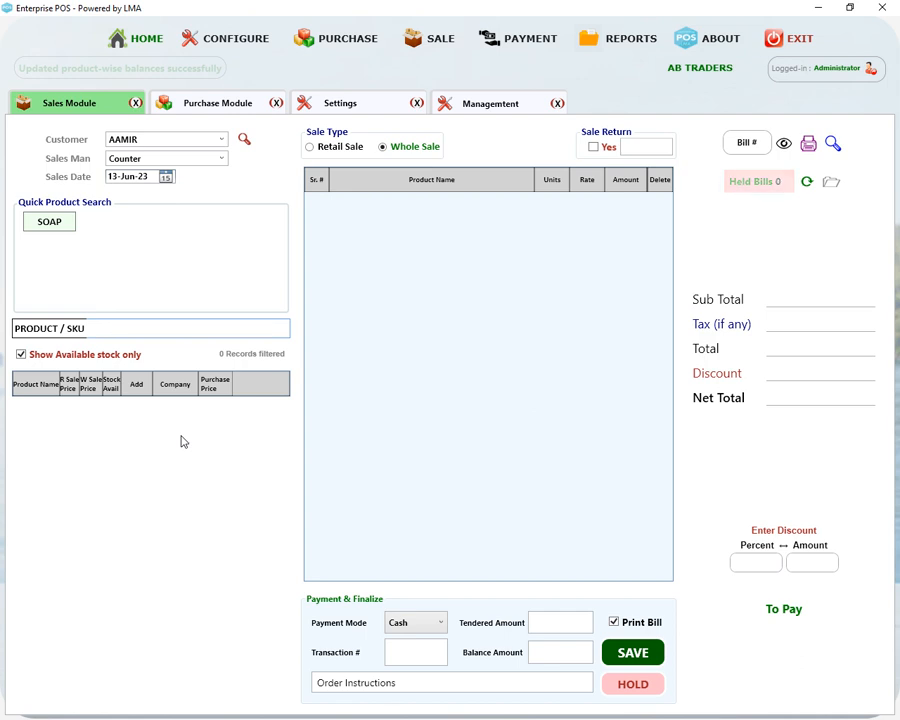
text(123)
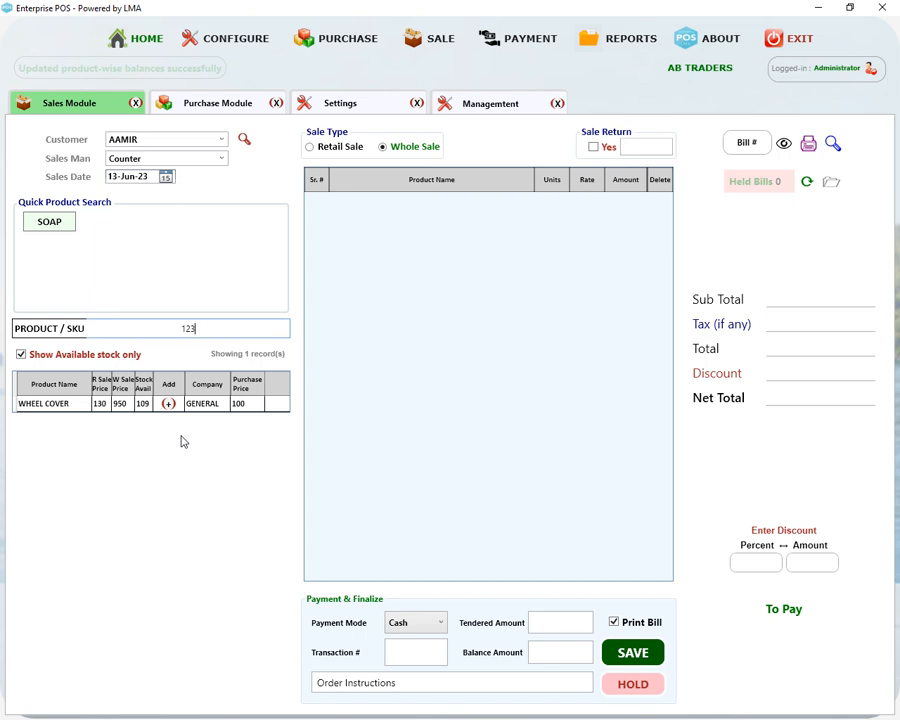
key(BackSpace)
key(BackSpace)
key(BackSpace)
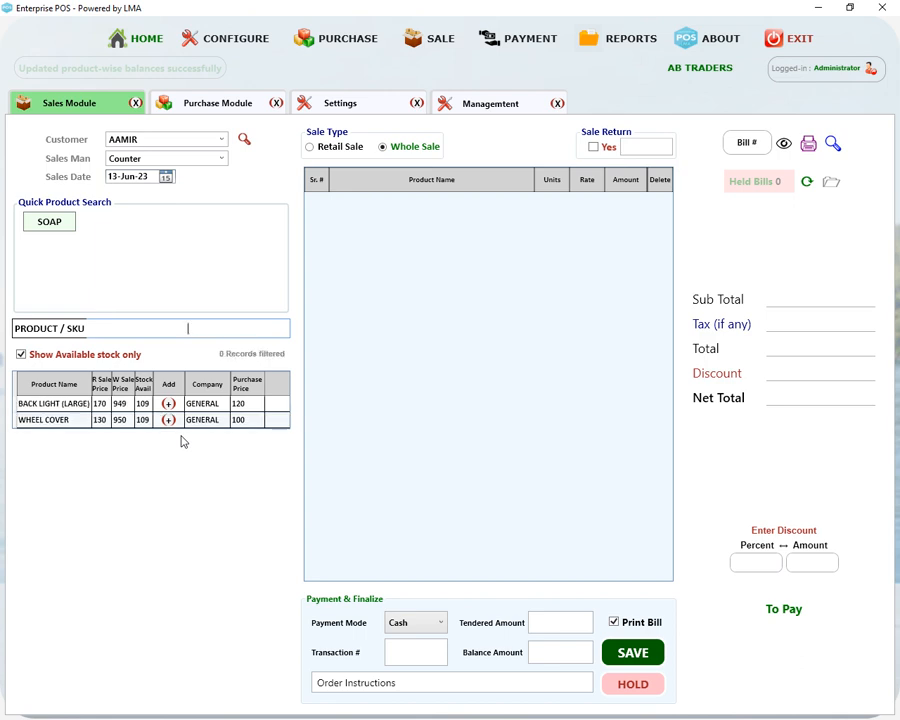
text(whee)
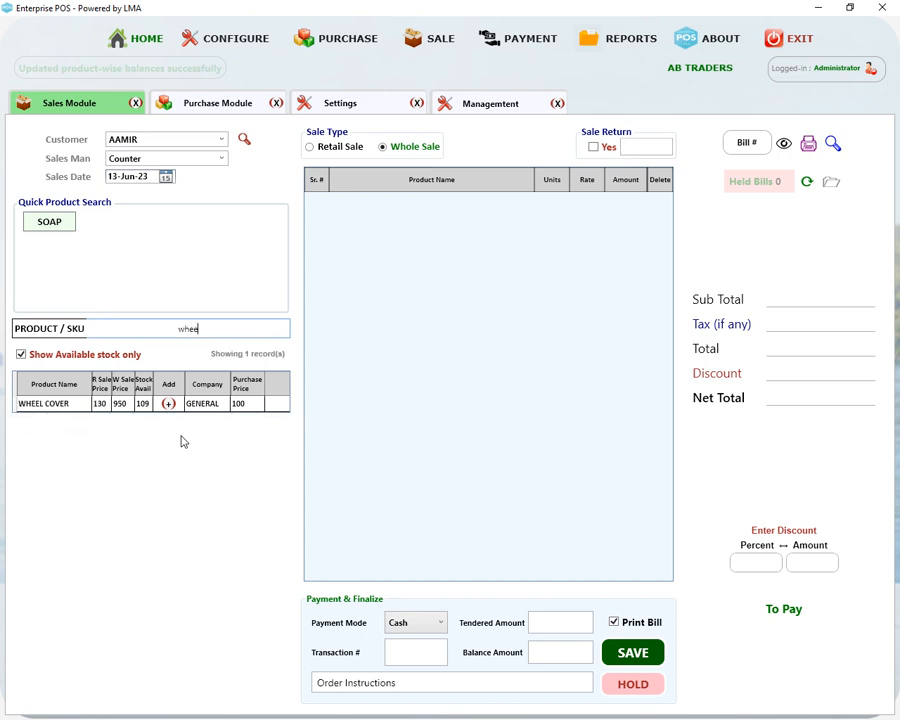
key(BackSpace)
key(BackSpace)
text(1)
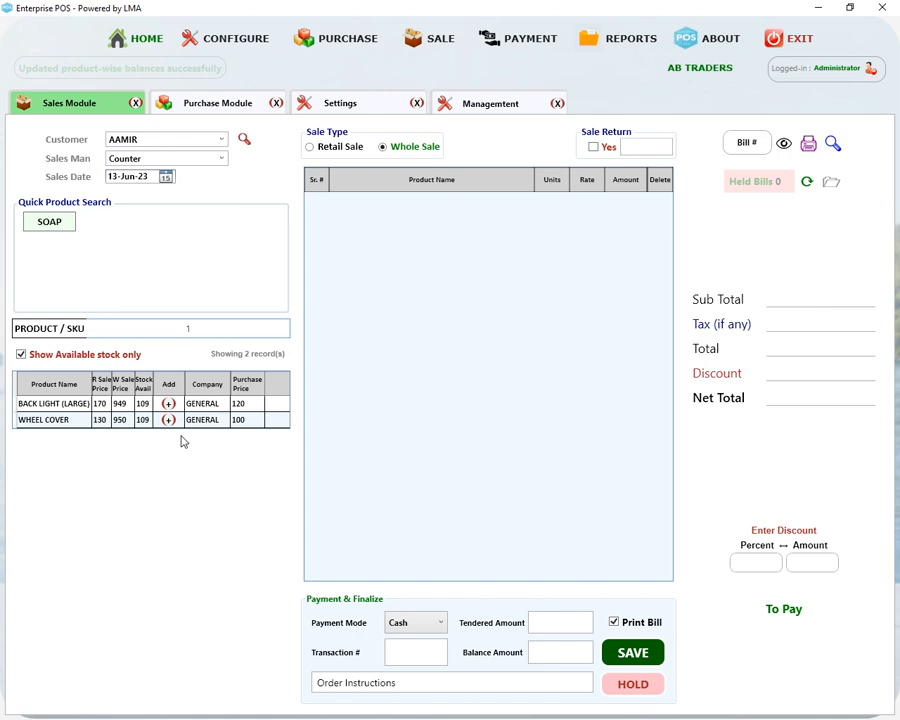
text(23)
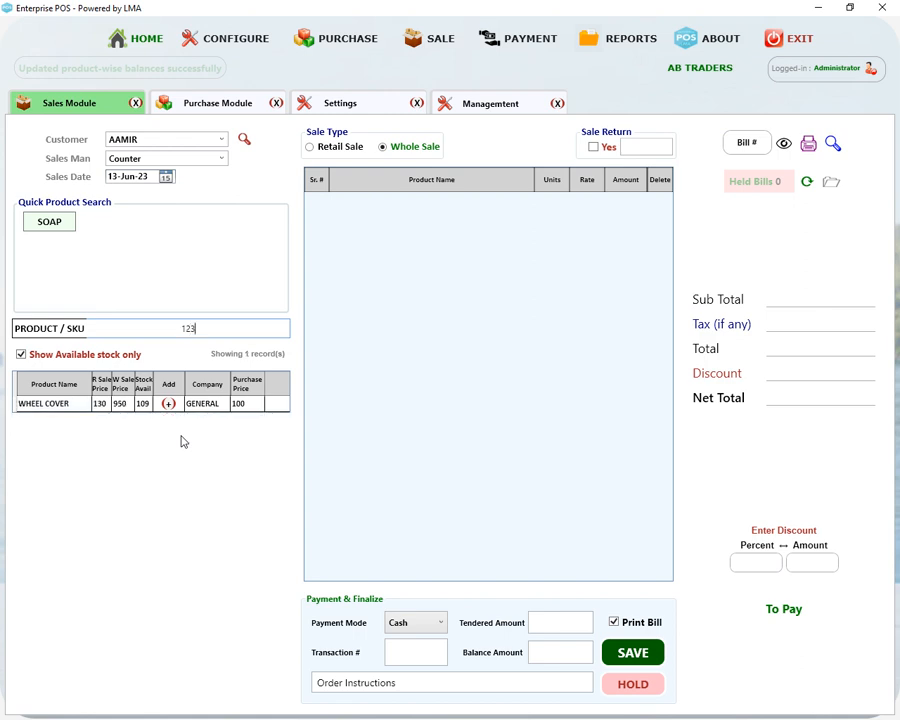
key(BackSpace)
key(BackSpace)
key(BackSpace)
text(w)
Switch to Retail Sale and add WHEEL COVER and BACK LIGHT (LARGE) to the bill
click(310, 148)
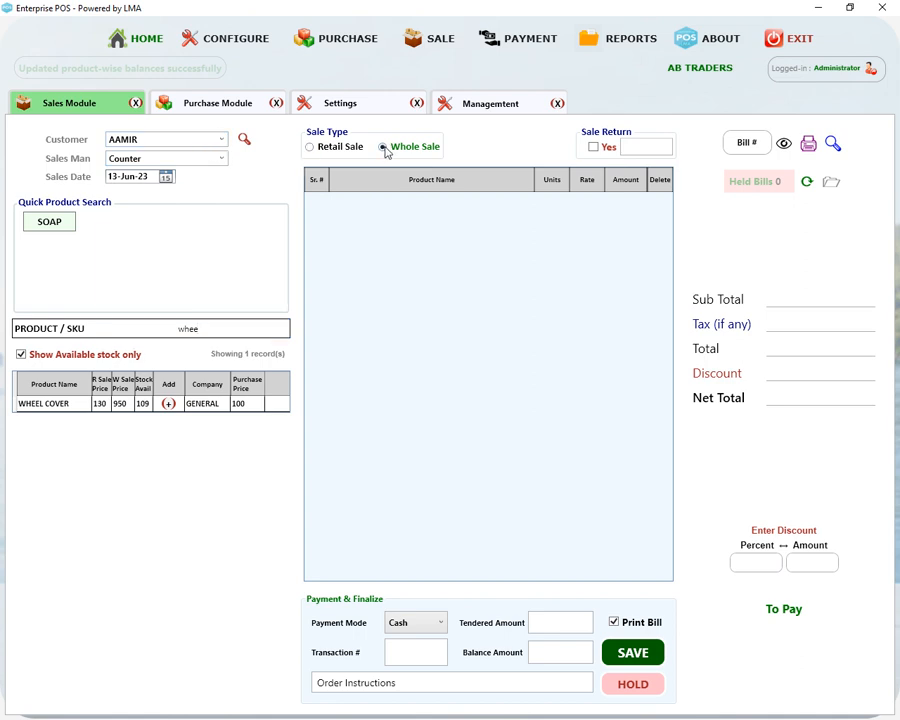
click(168, 403)
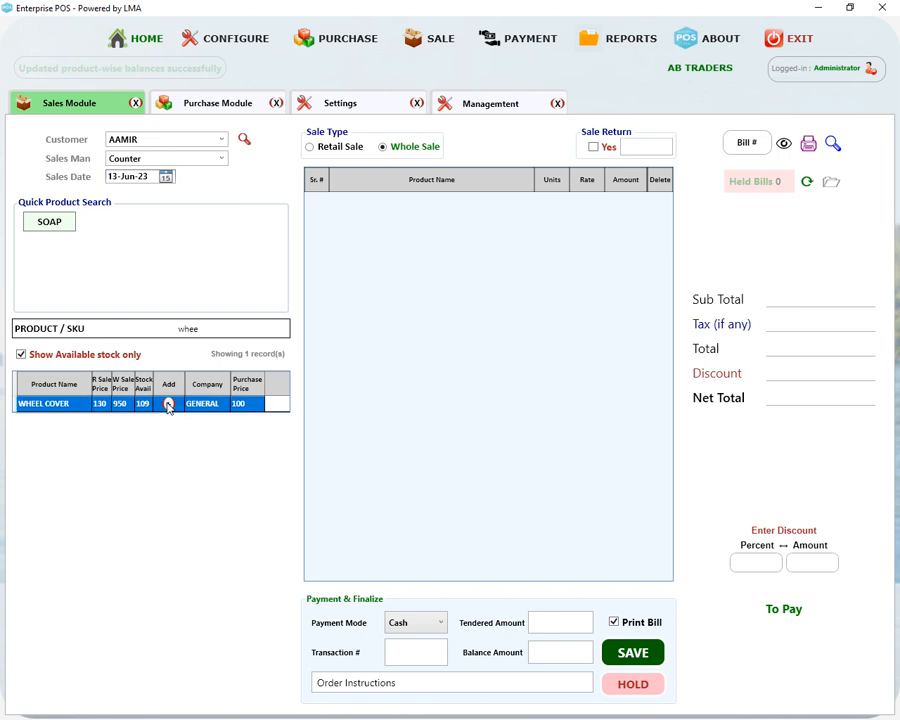
click(310, 148)
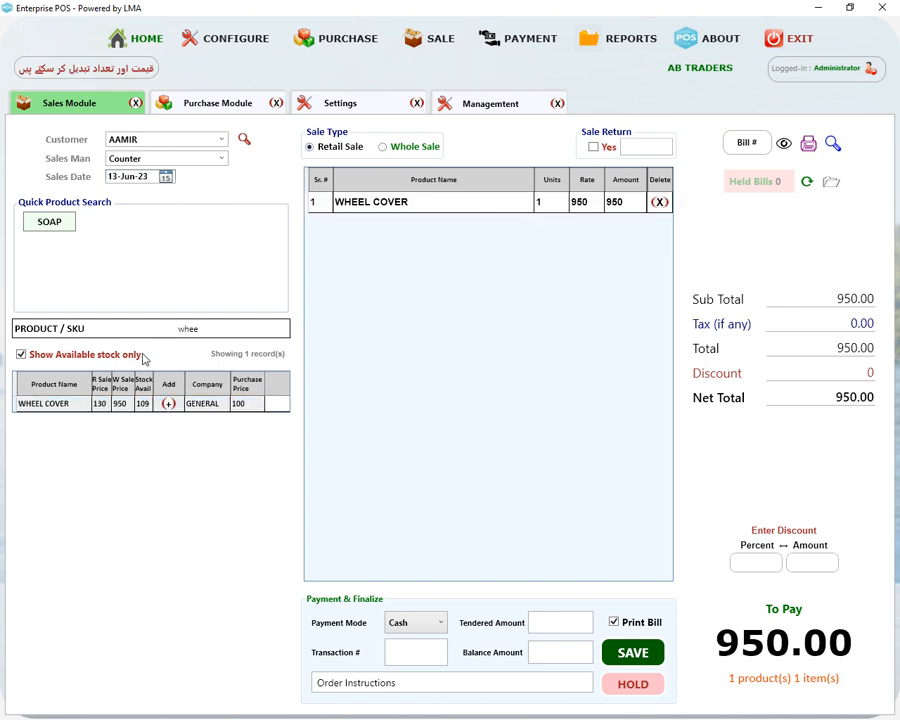
drag(225, 329, 125, 330)
text(98)
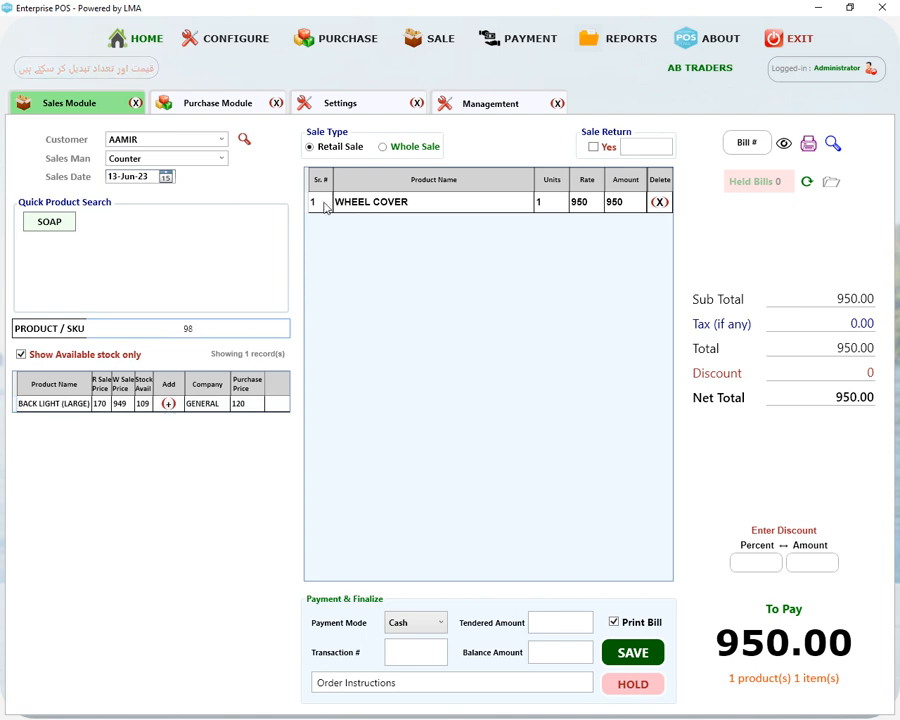
click(168, 404)
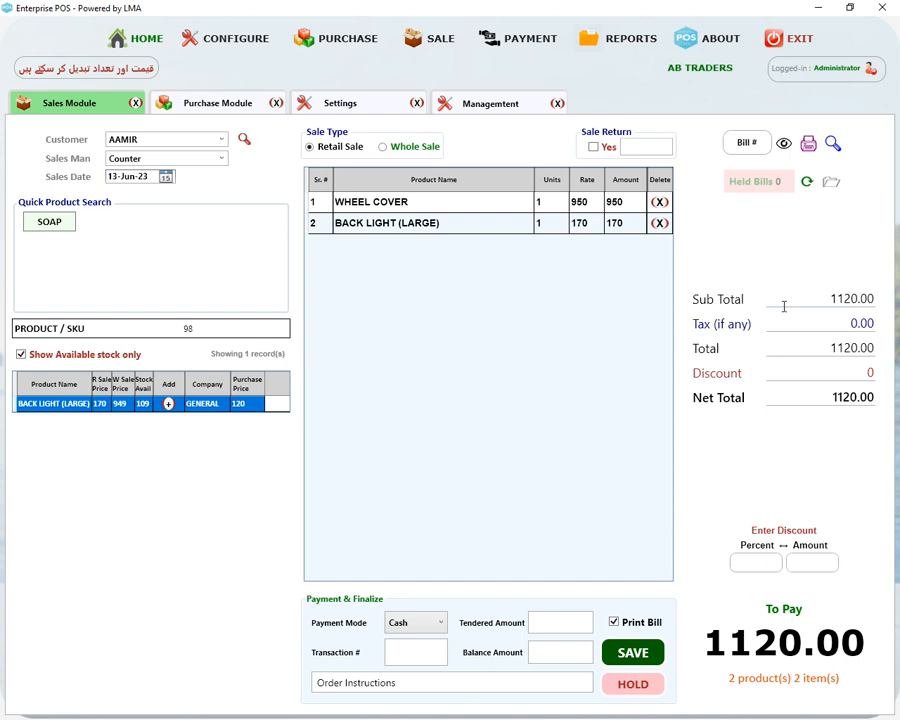
Replace a trial 10% discount with a flat 20 discount amount
click(760, 562)
text(10)
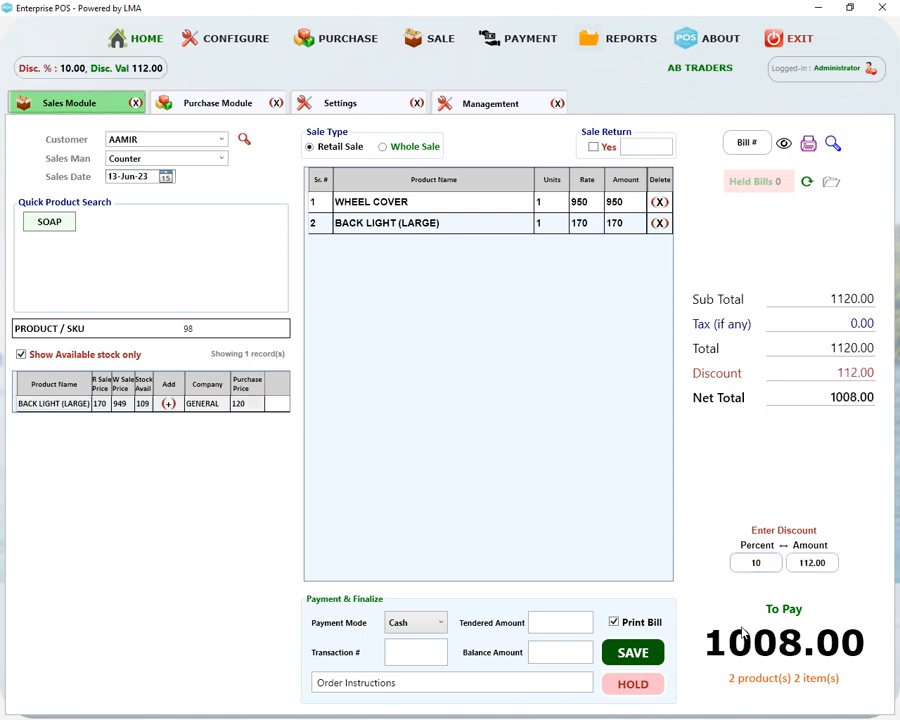
drag(762, 563, 719, 568)
key(BackSpace)
click(828, 562)
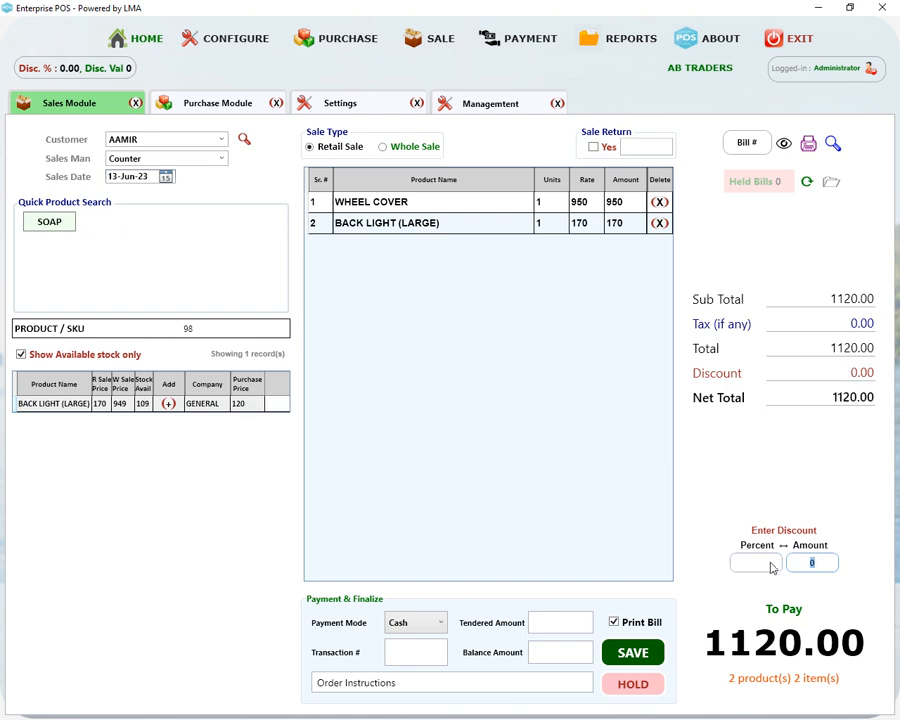
text(20)
click(770, 562)
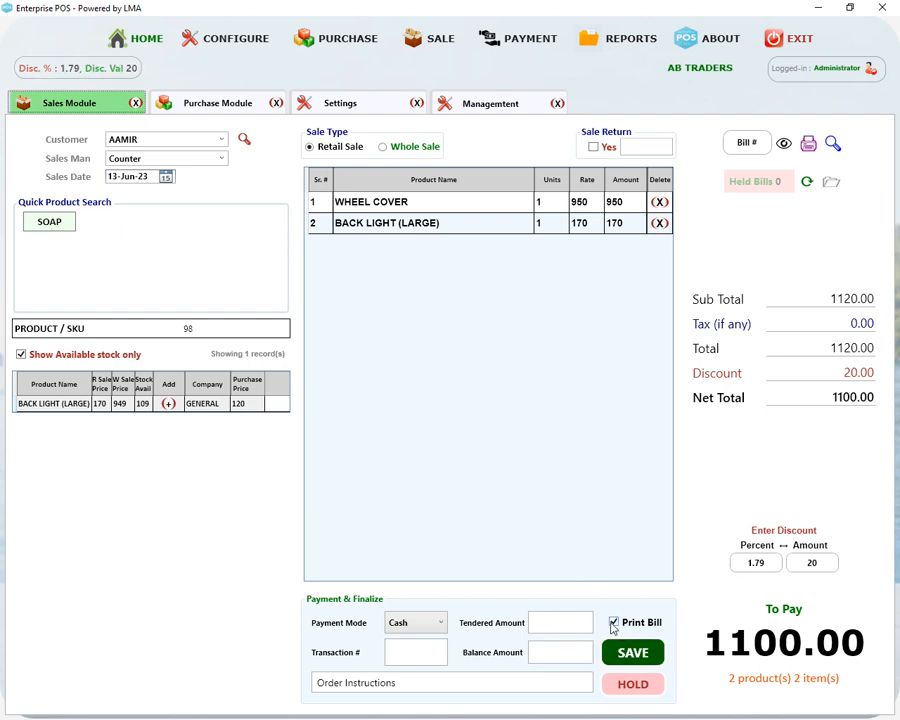
Enter 1500 as the tendered amount, leaving a 400 balance
click(555, 621)
text(1500)
key(Tab)
Save the sale and print its receipt to an XPS file named 'pdf'
click(624, 661)
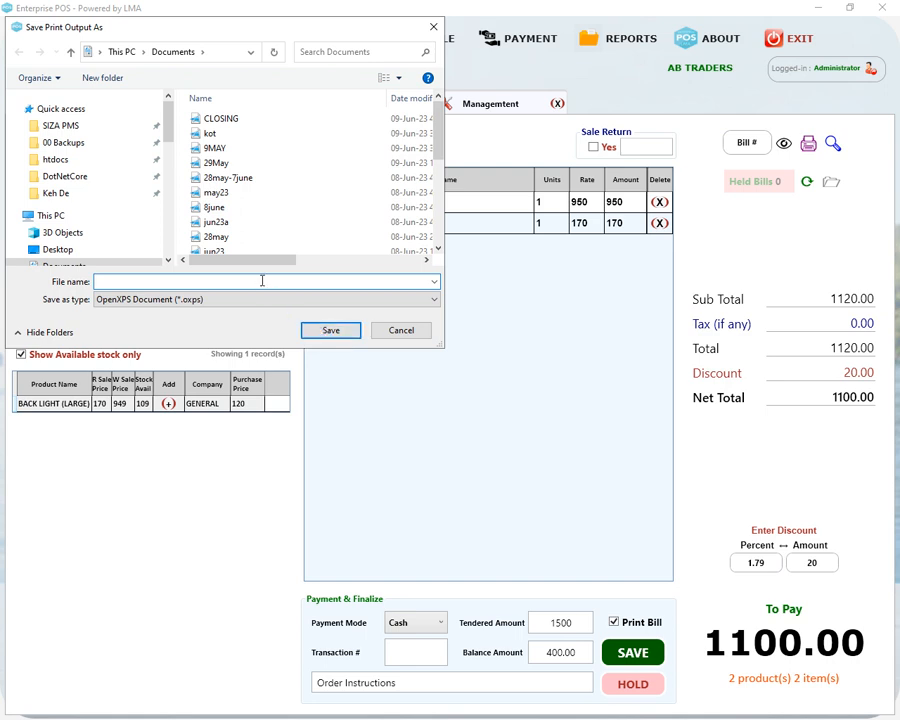
text(pdf)
key(Return)
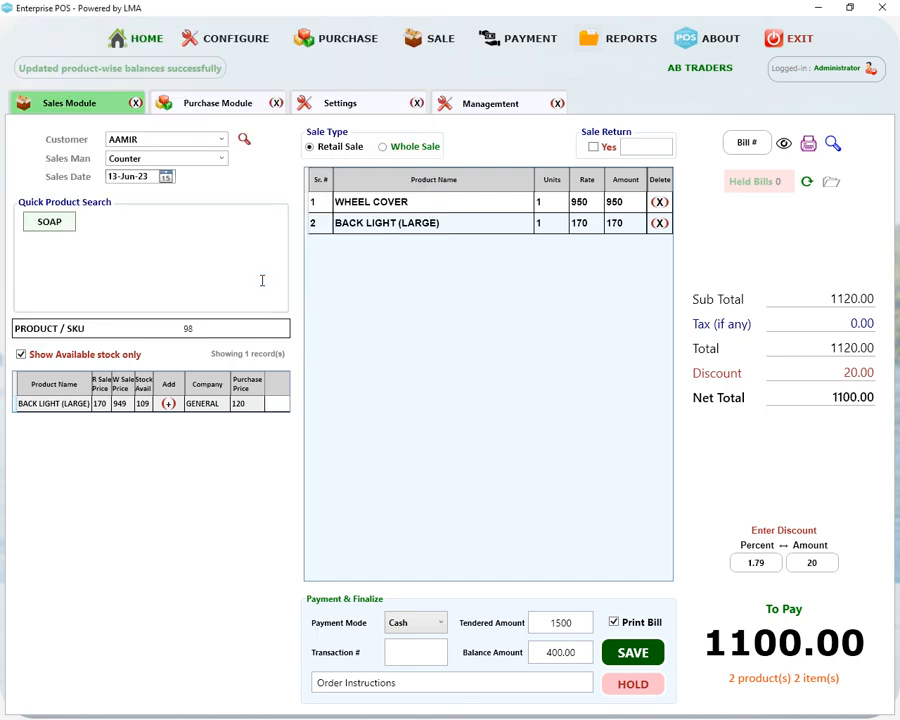
Open the pdf receipt from the Documents folder in File Explorer
key(super+e)
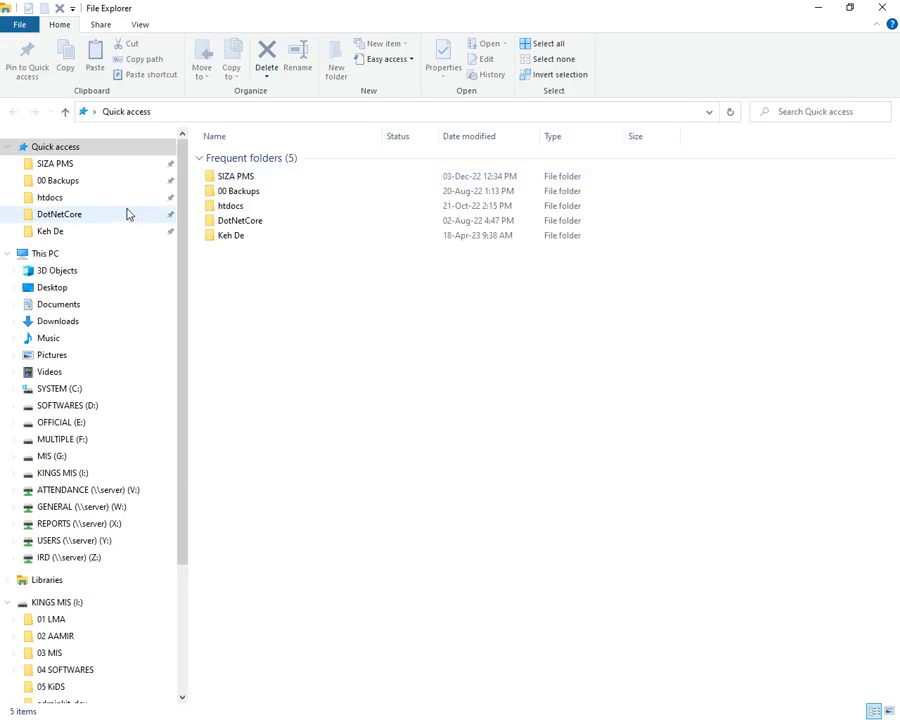
click(58, 305)
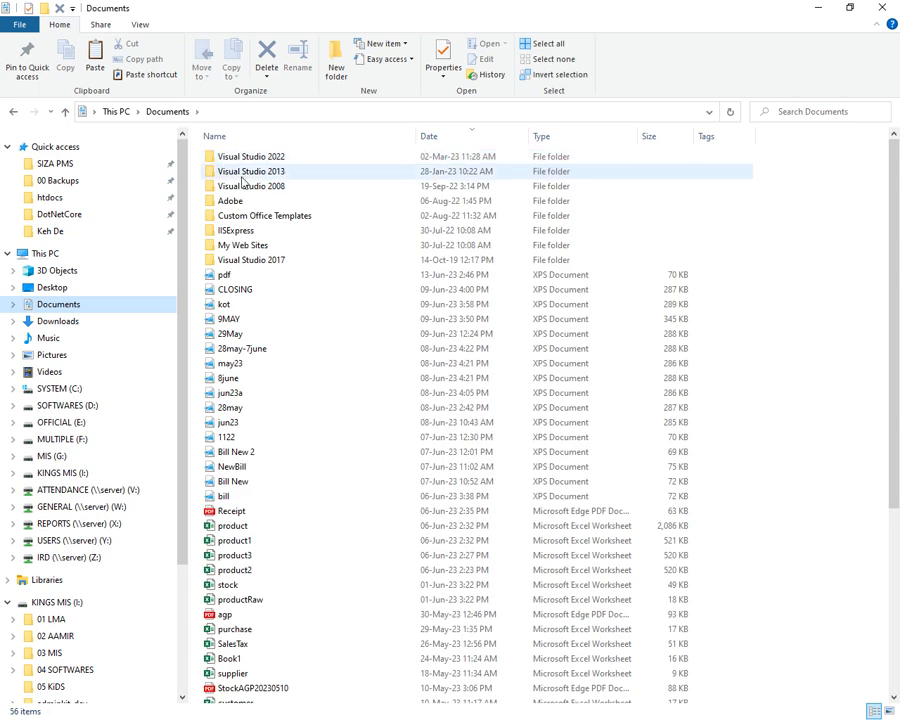
double_click(222, 275)
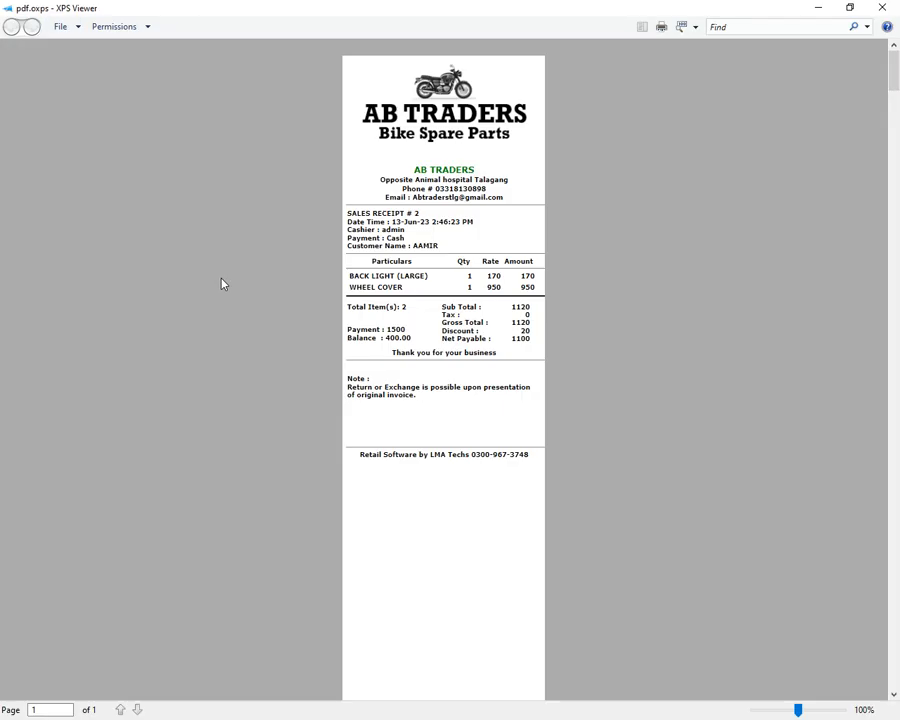
Zoom the receipt, highlight the sale time, 400 balance, thank-you line and return note, then close it
scroll(723, 211, up, 1)
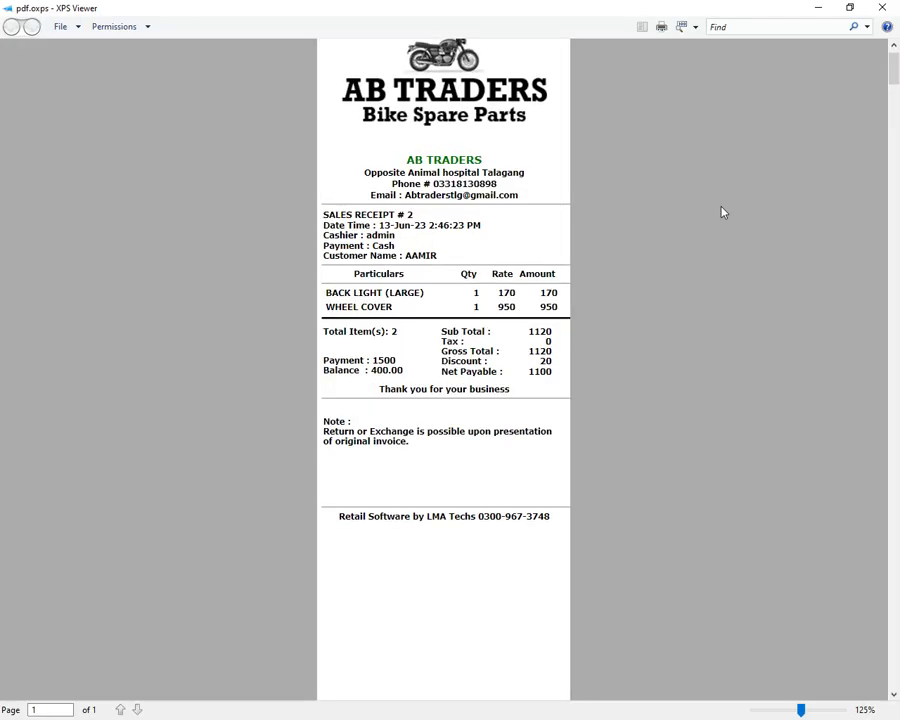
scroll(722, 211, up, 3)
drag(894, 86, 895, 72)
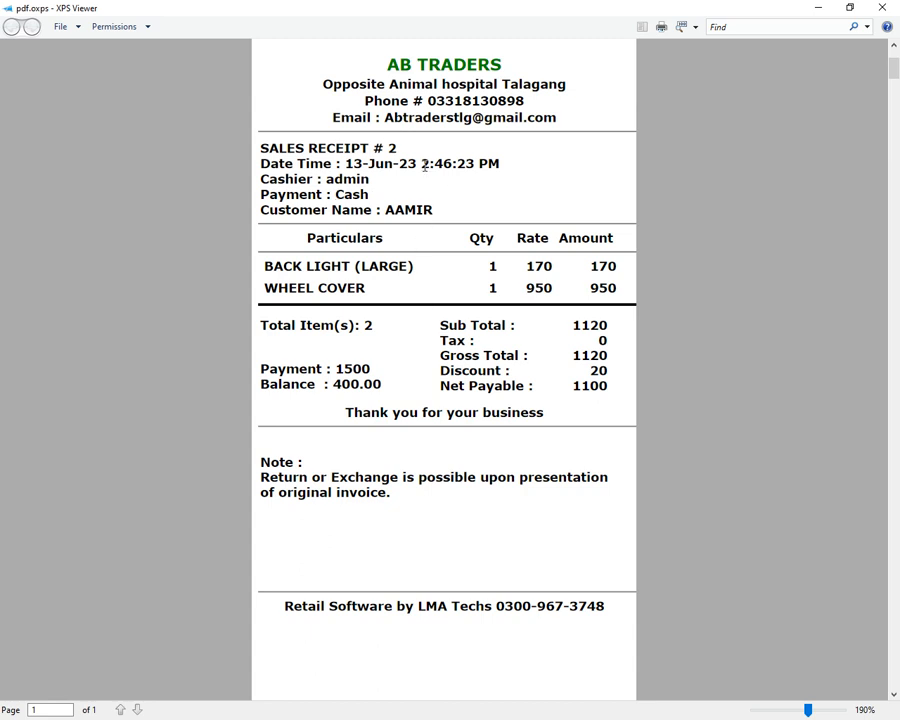
drag(421, 163, 474, 163)
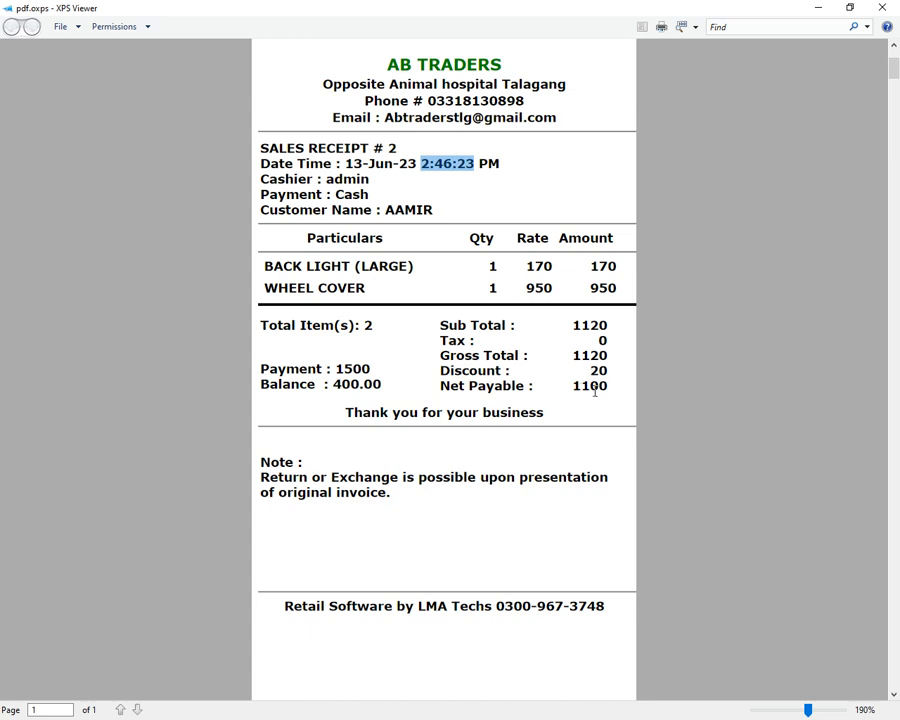
mouse_move(333, 368)
mouse_down()
mouse_move(373, 368)
mouse_move(344, 384)
mouse_up()
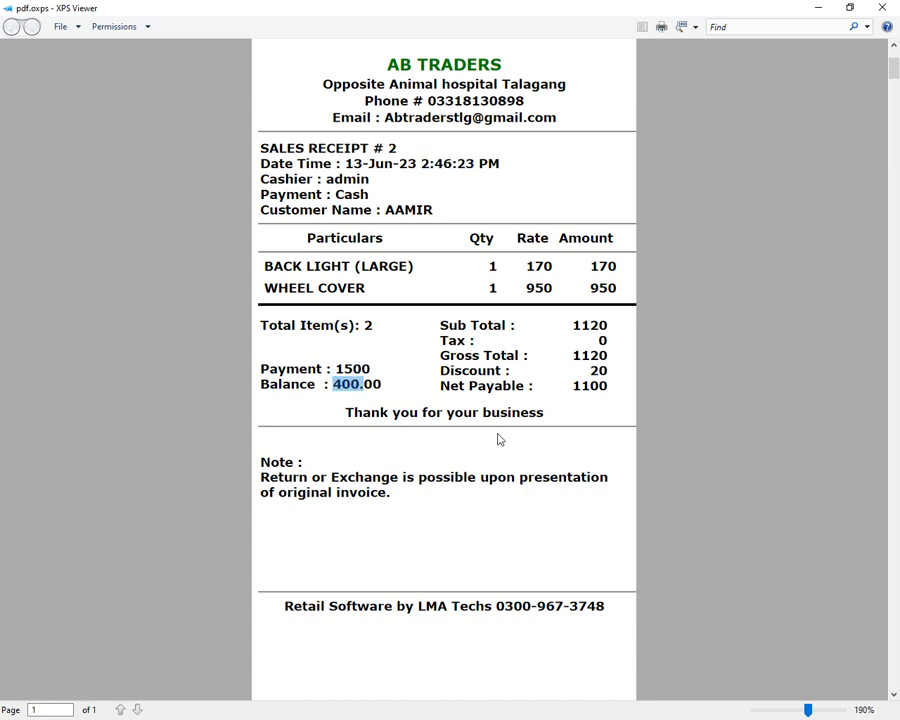
drag(345, 412, 543, 420)
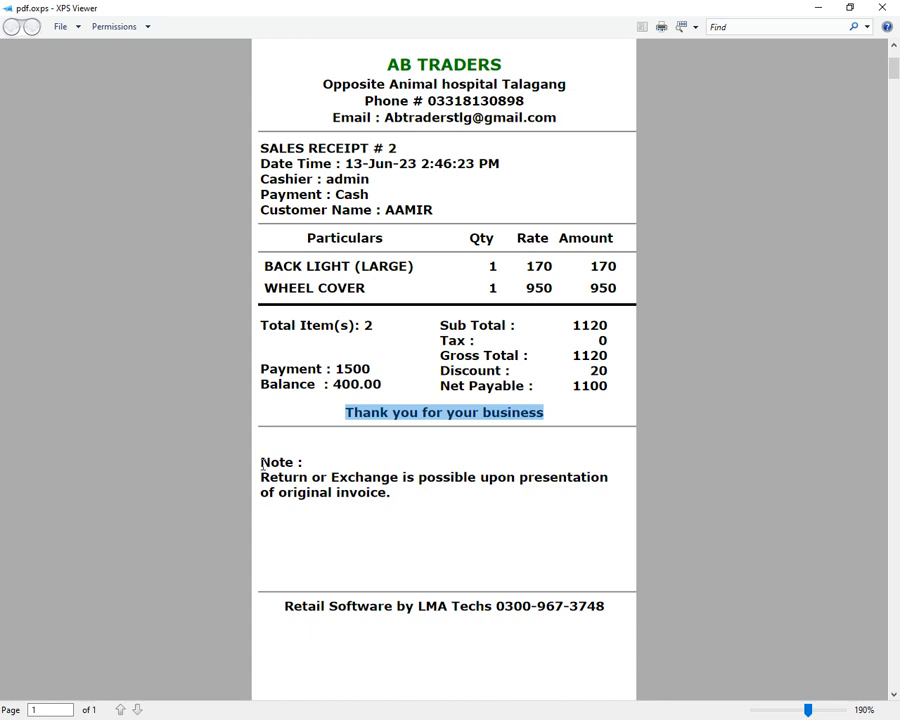
drag(262, 462, 399, 514)
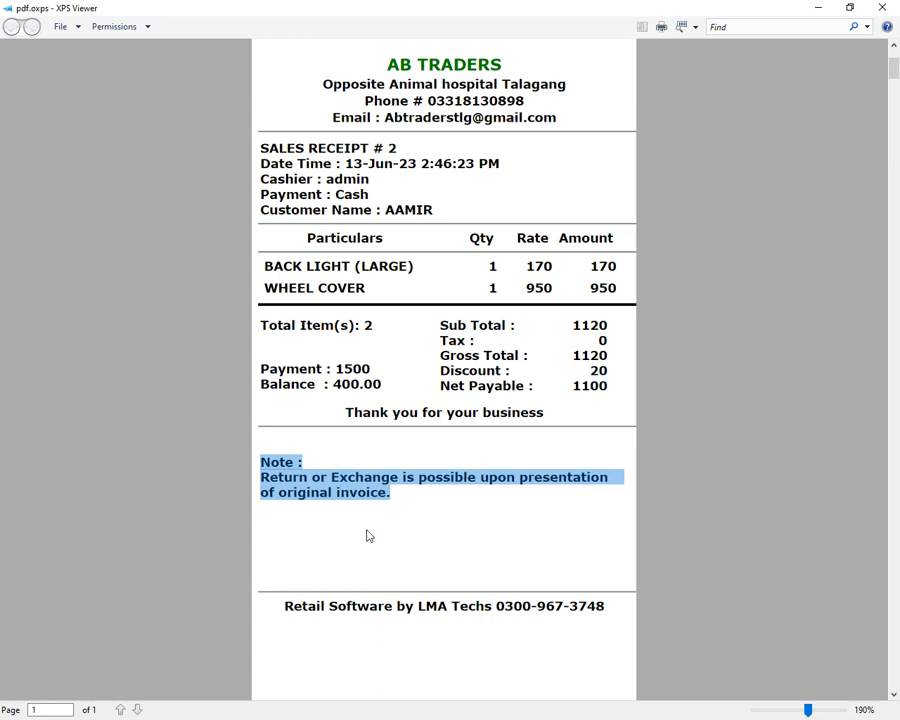
scroll(365, 534, up, 5)
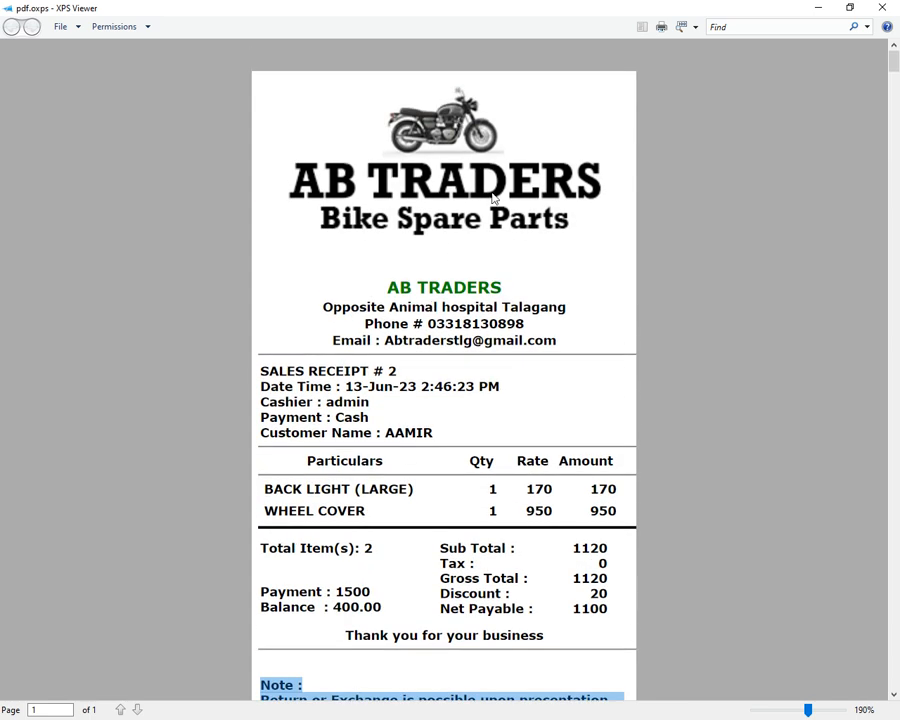
click(882, 8)
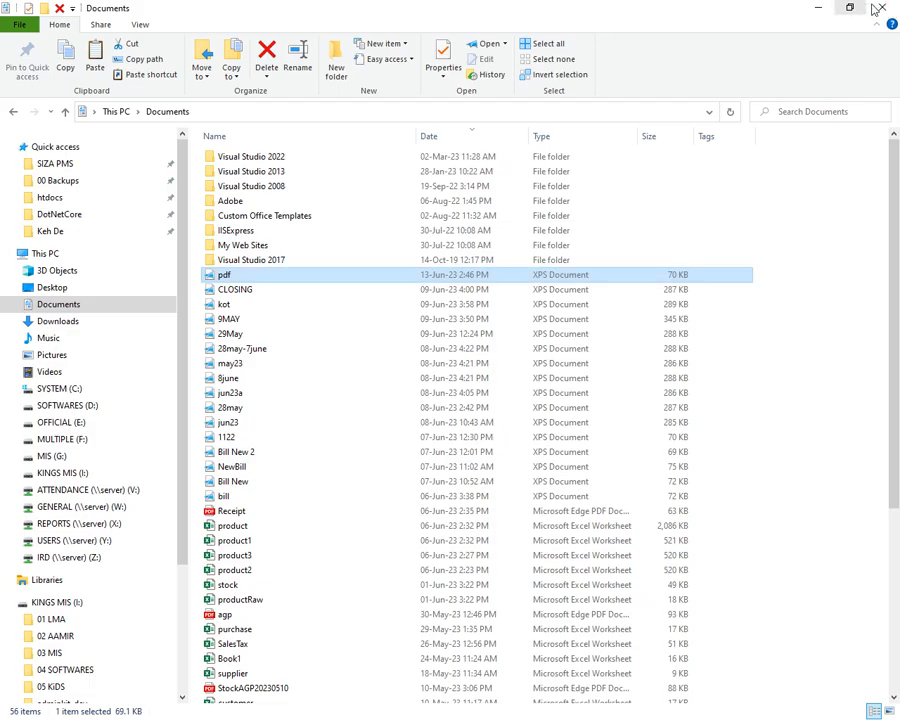
Close the Documents window and invoice list, then open PAYMENT > Payment In / Out
click(883, 9)
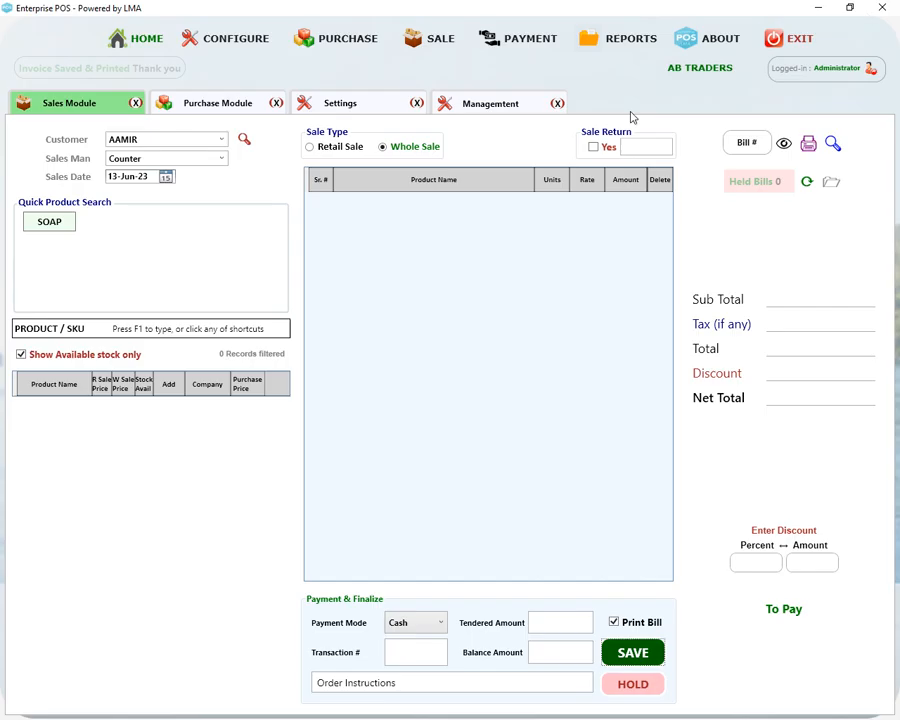
click(438, 40)
click(441, 68)
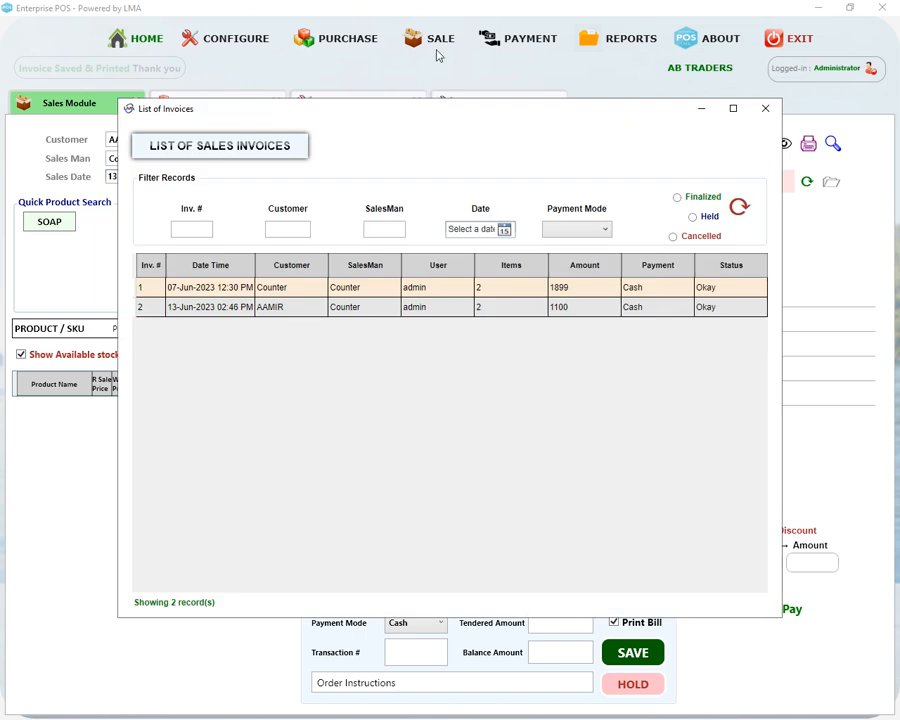
click(766, 110)
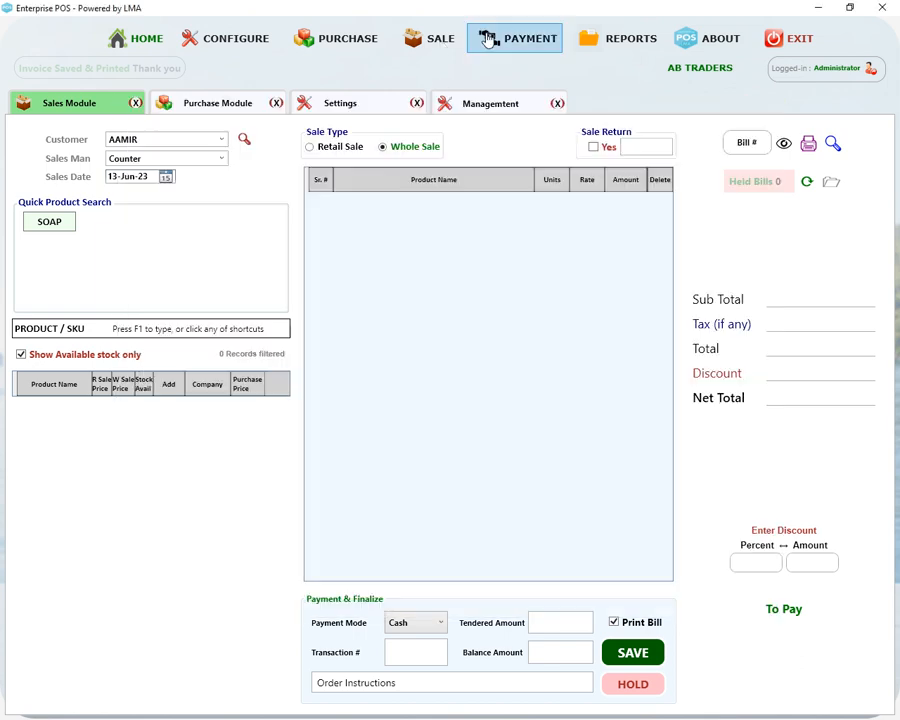
click(489, 42)
click(517, 64)
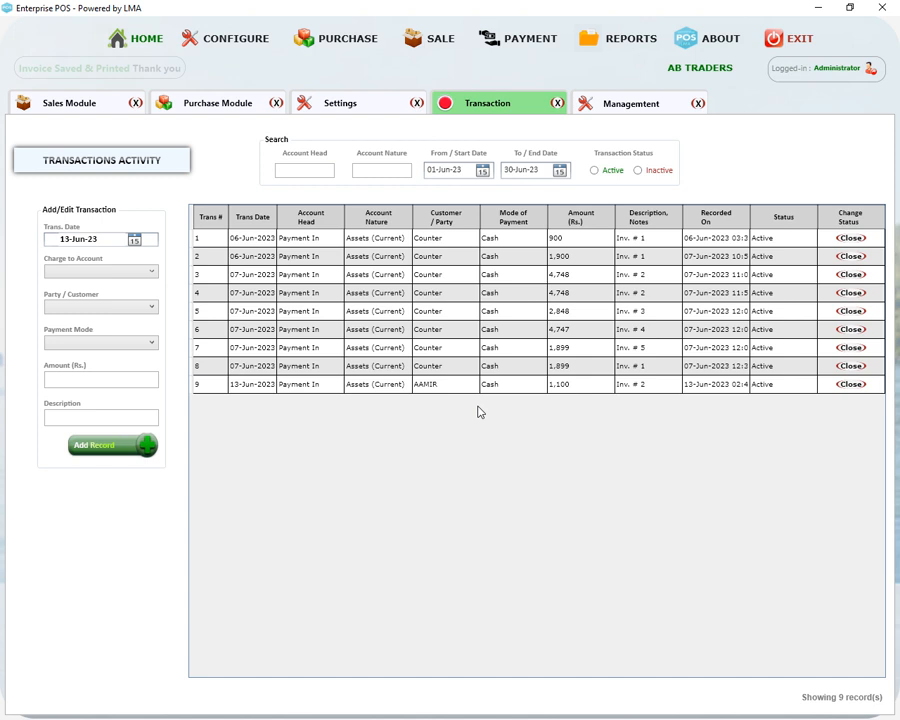
Charge the transaction to Bank ABL for the registered customer with payment mode Cash
click(121, 272)
drag(150, 331, 130, 484)
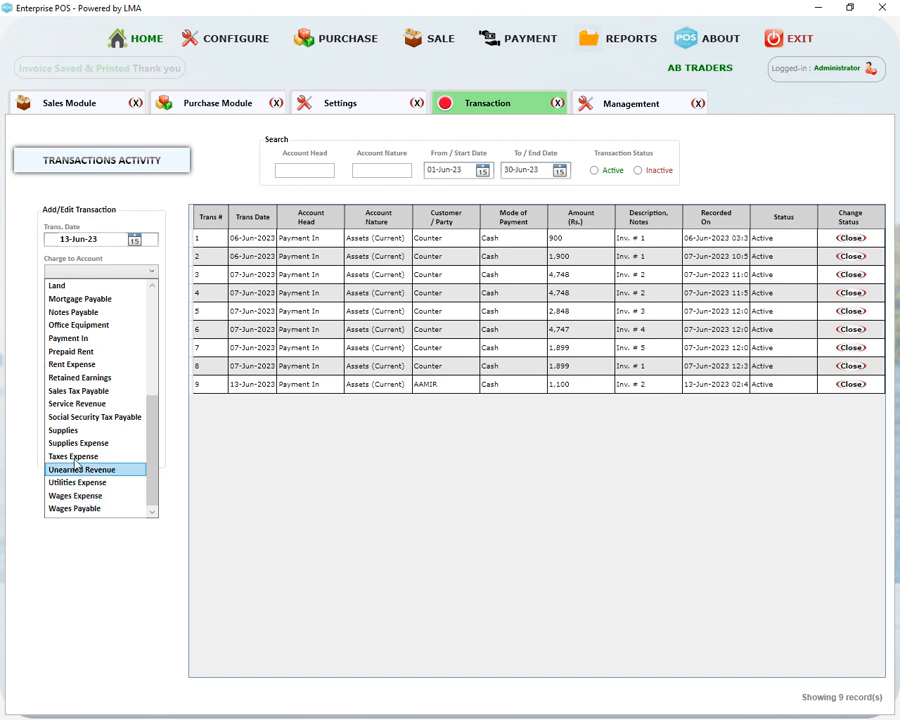
click(80, 430)
click(136, 274)
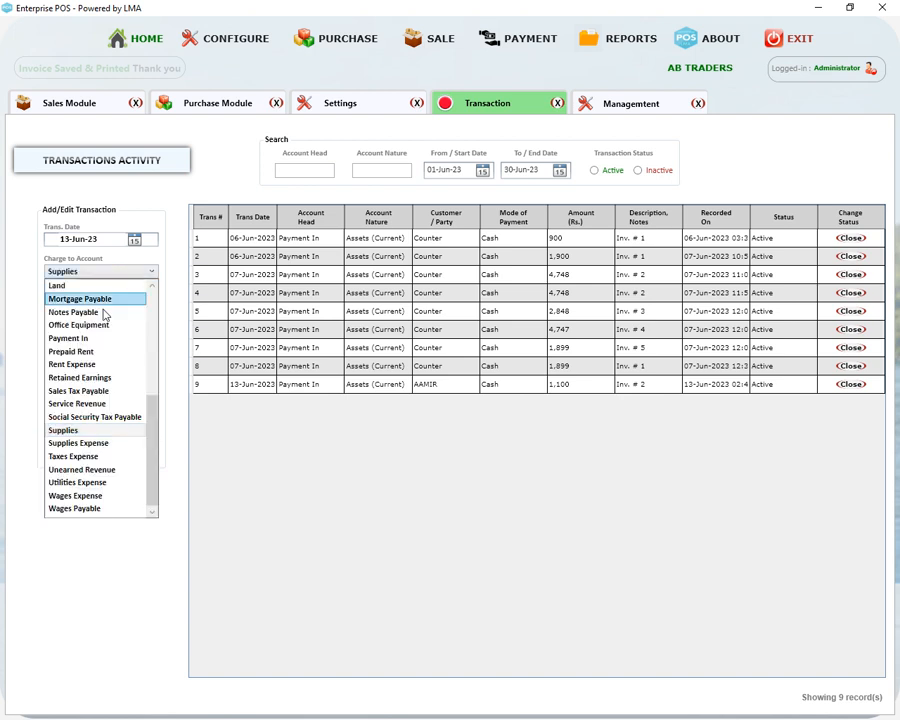
scroll(80, 366, up, 5)
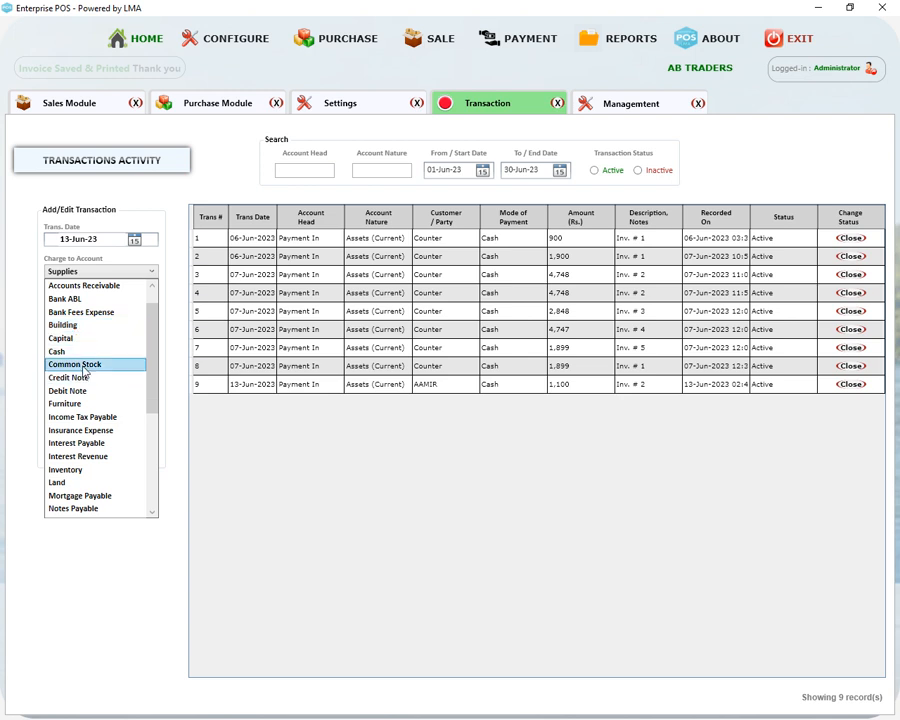
click(78, 300)
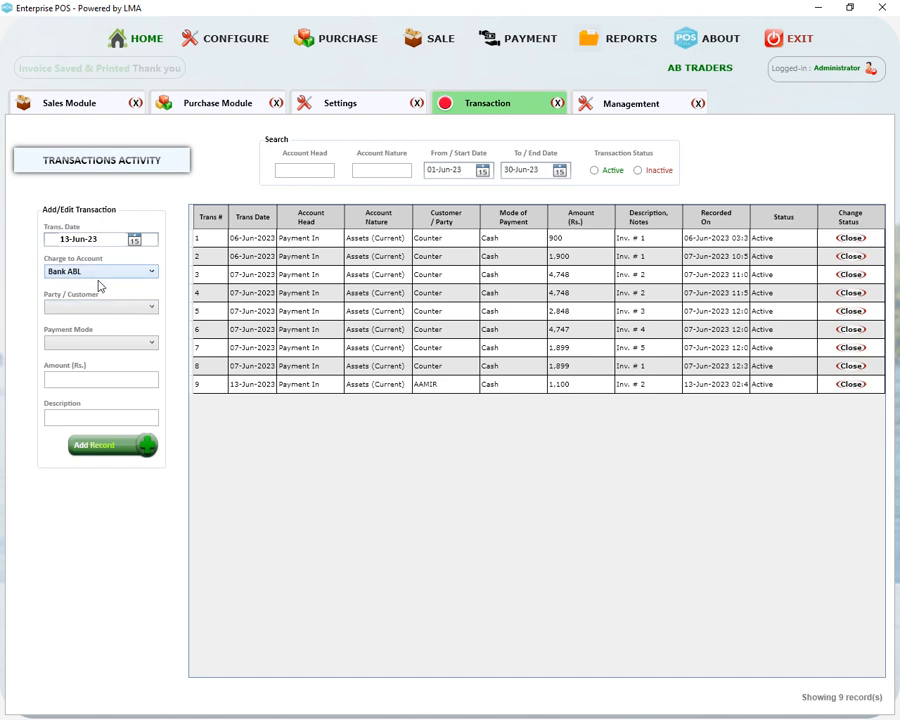
click(90, 308)
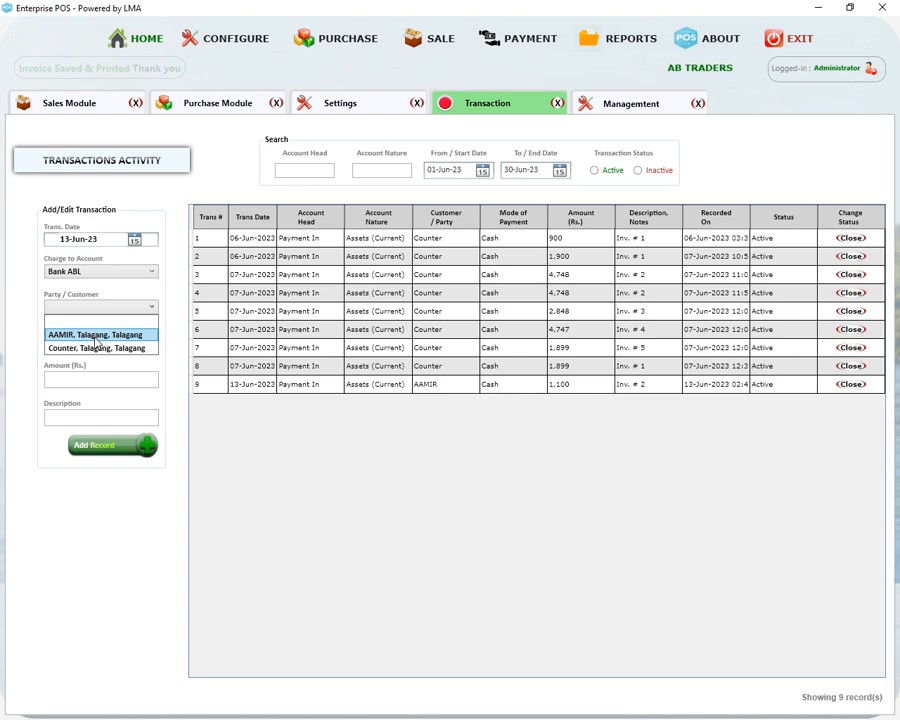
click(96, 335)
click(107, 345)
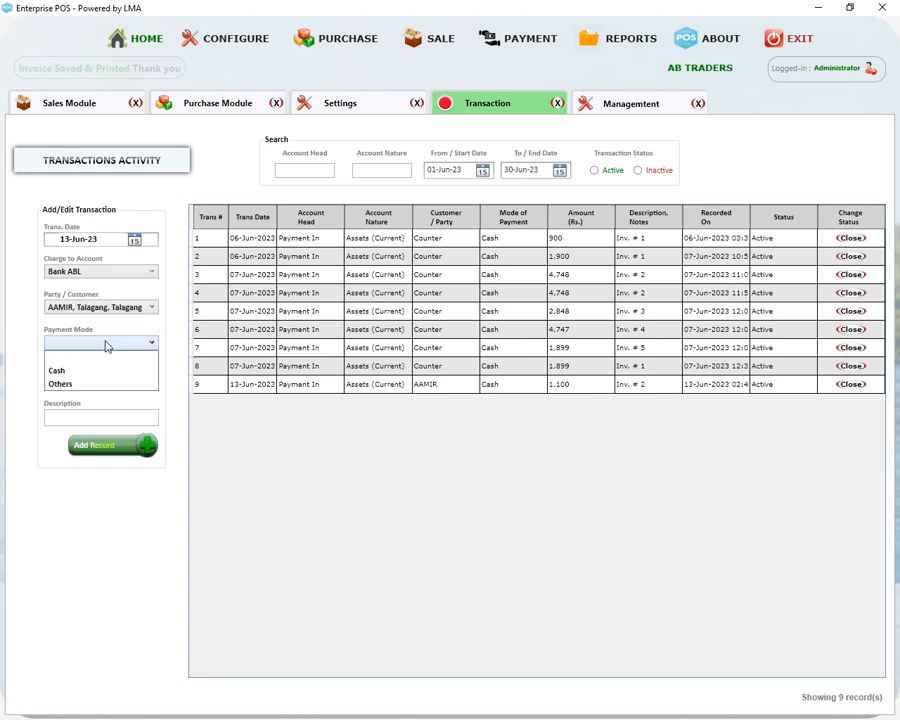
click(86, 368)
Enter amount 150, add the record, and sort transactions newest date first
click(94, 381)
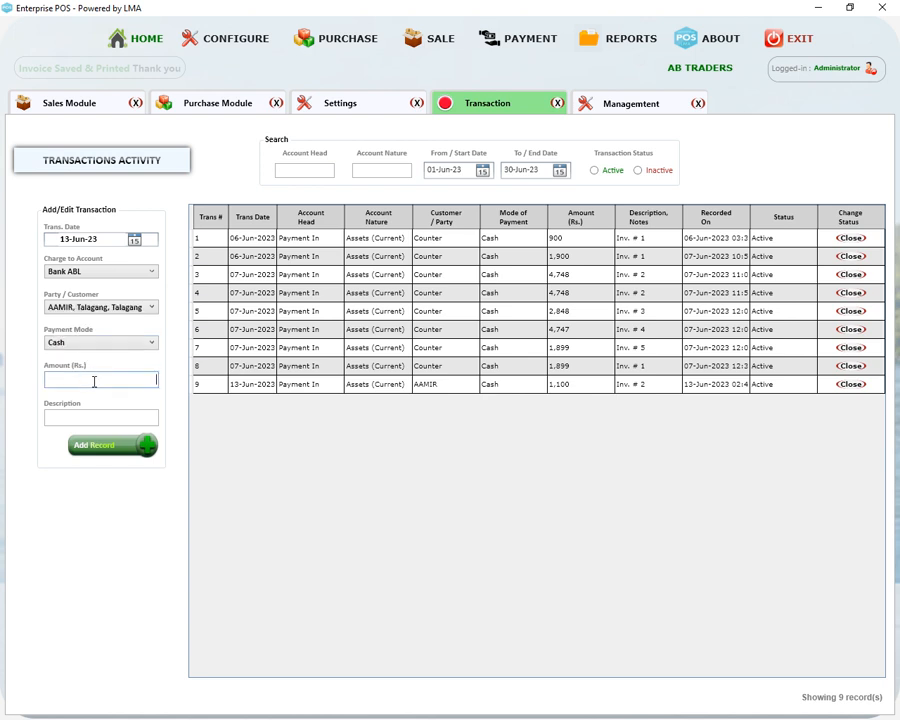
text(150)
key(Tab)
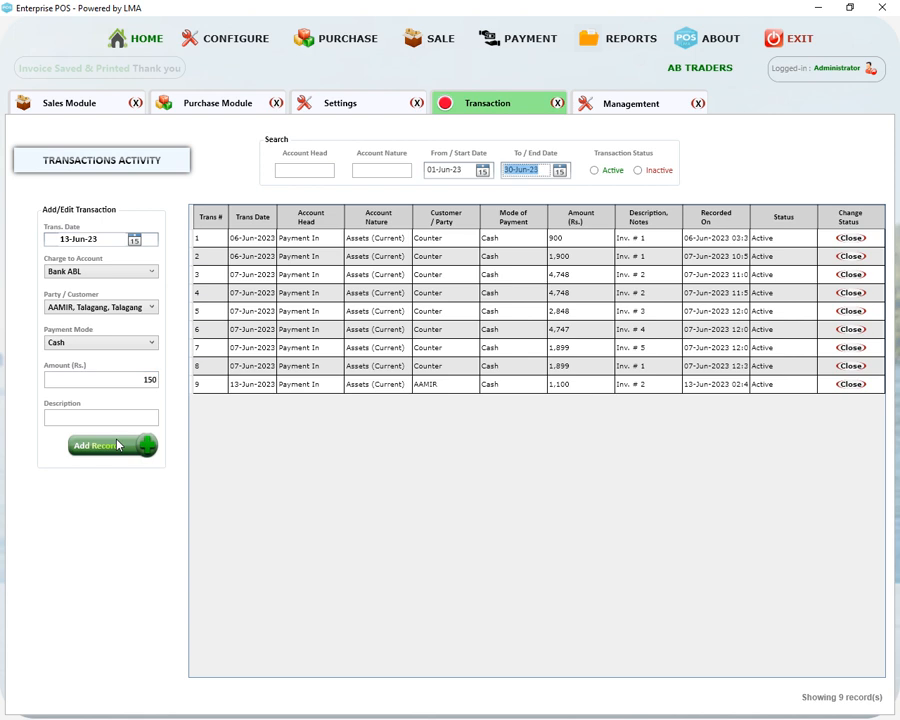
click(117, 445)
click(255, 222)
click(255, 222)
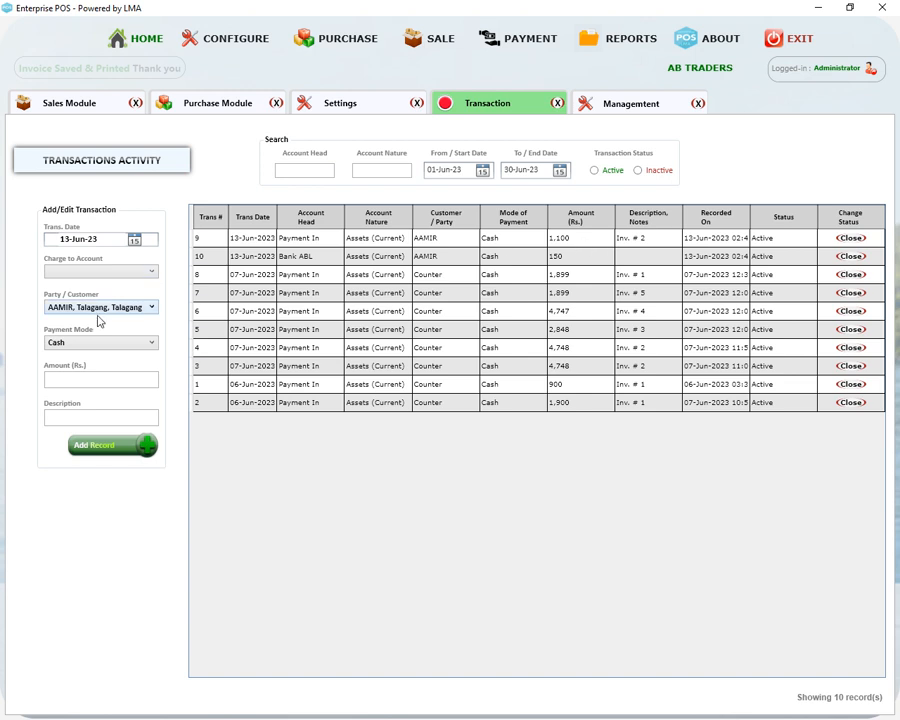
Browse the Charge to Account list, then bring up the REPORTS menu
click(90, 271)
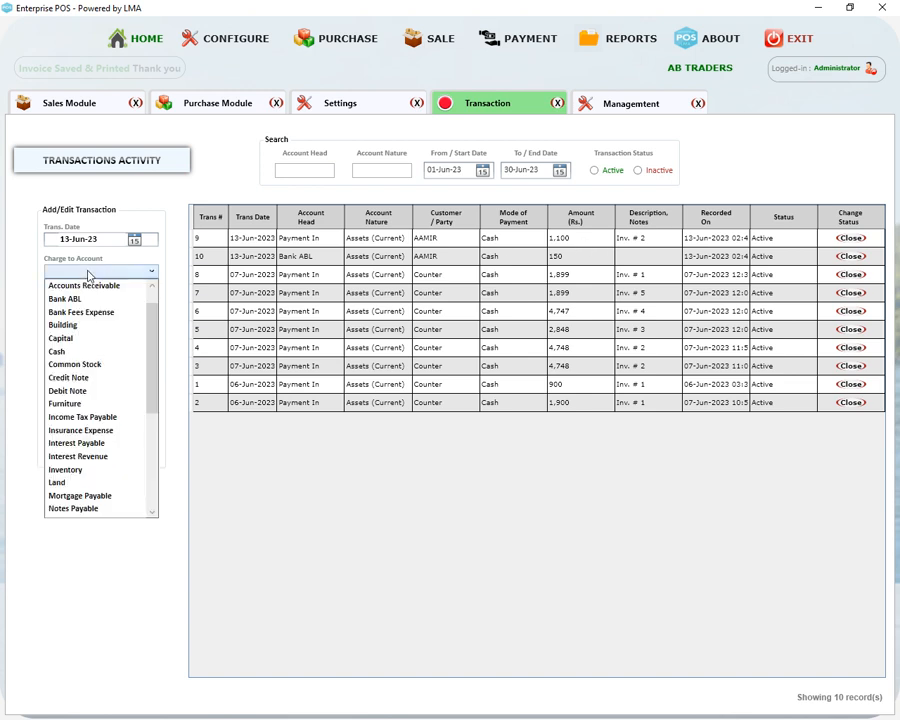
scroll(70, 450, down, 5)
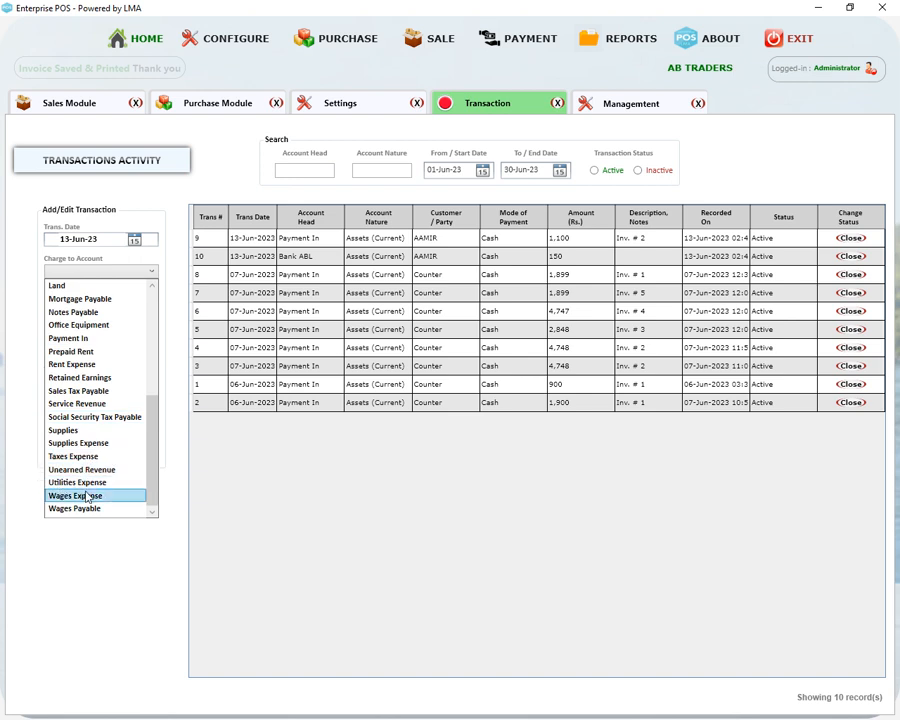
scroll(154, 400, up, 3)
scroll(154, 403, down, 3)
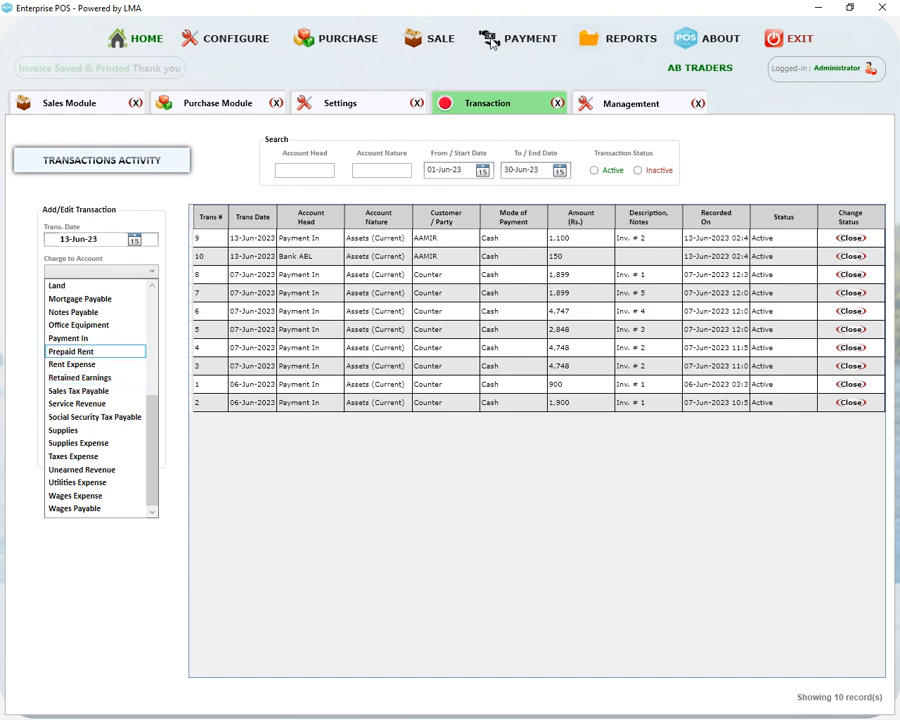
click(534, 45)
click(535, 46)
mouse_move(615, 40)
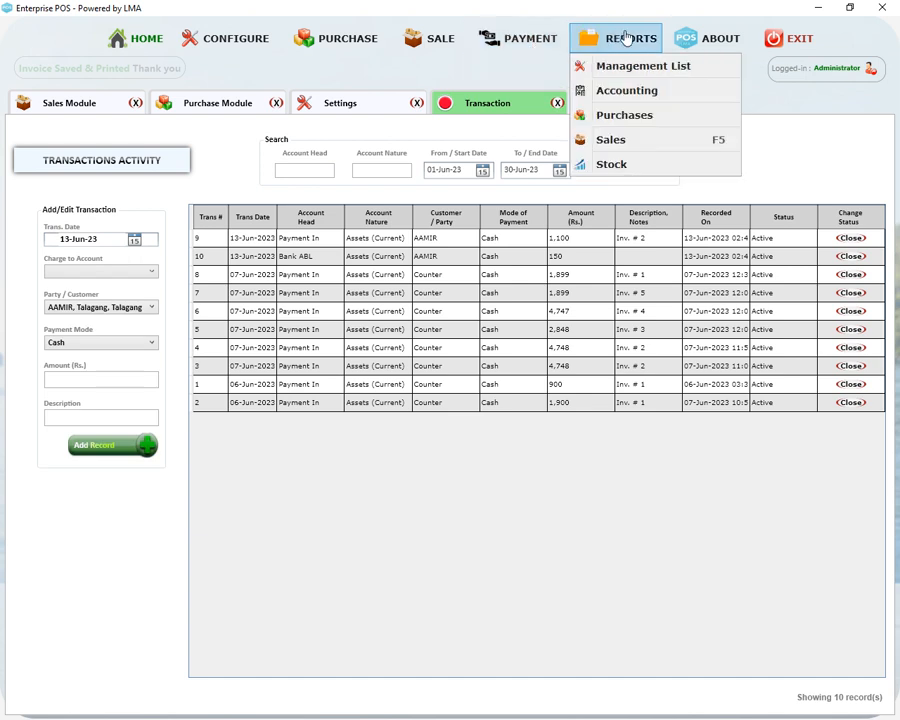
click(626, 70)
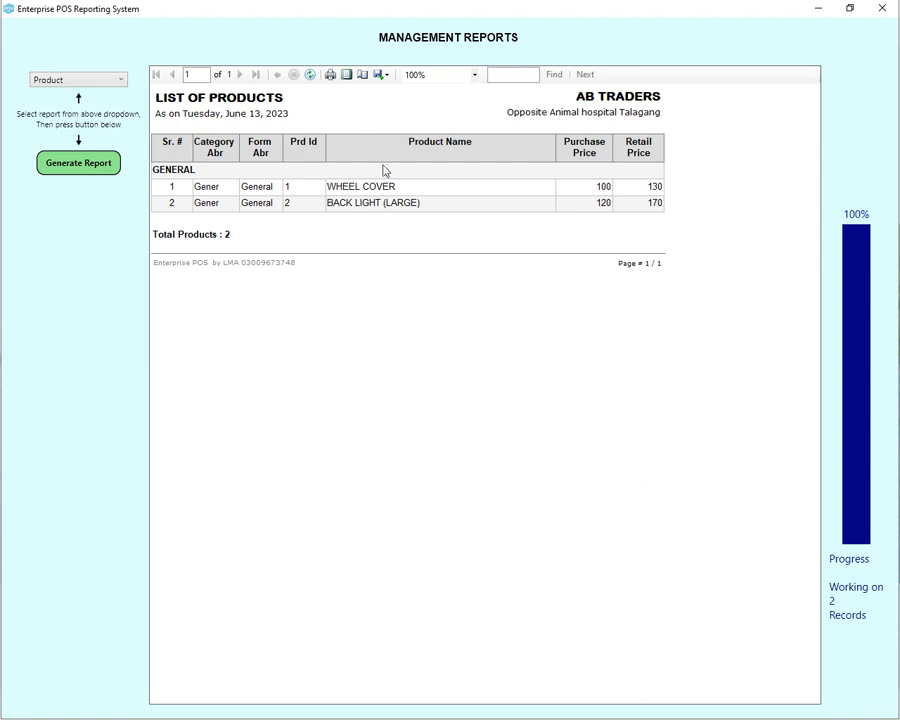
right_click(356, 182)
mouse_move(448, 287)
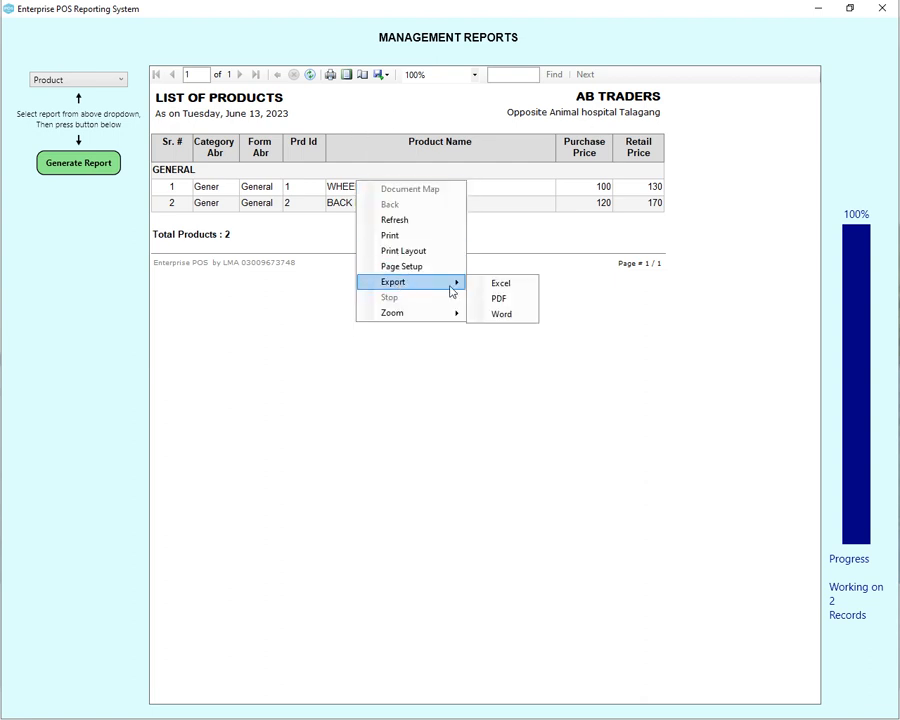
click(500, 299)
click(880, 8)
click(616, 46)
click(622, 68)
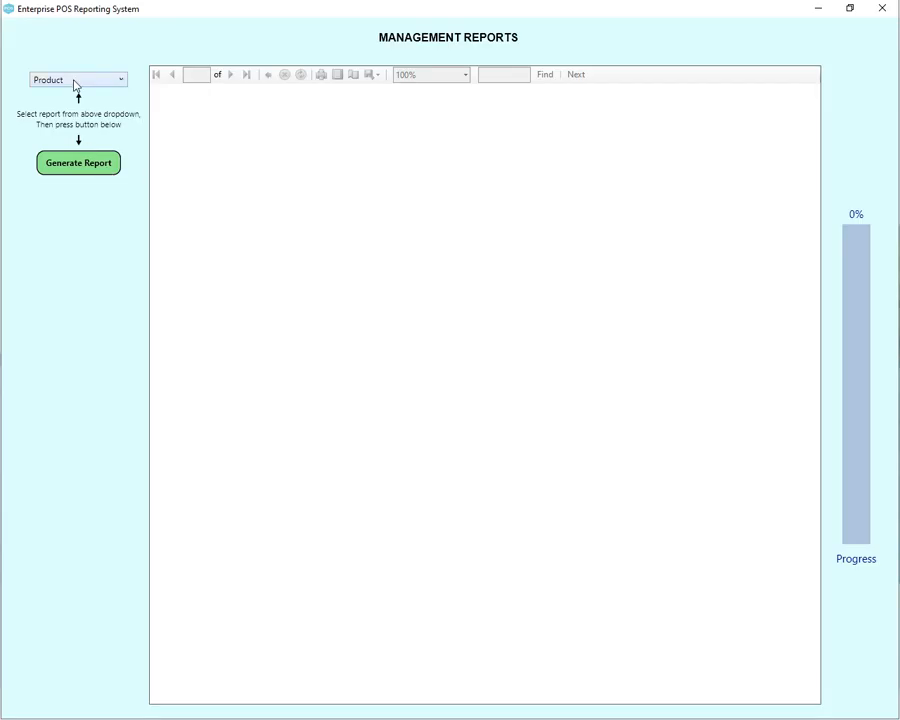
click(74, 86)
click(68, 138)
click(83, 168)
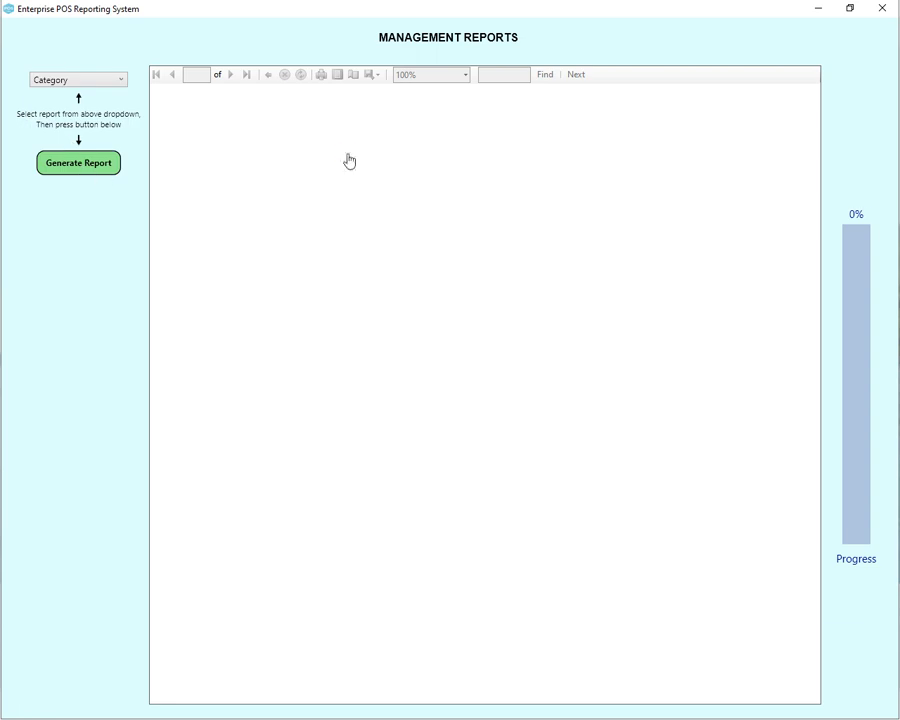
click(883, 8)
click(596, 46)
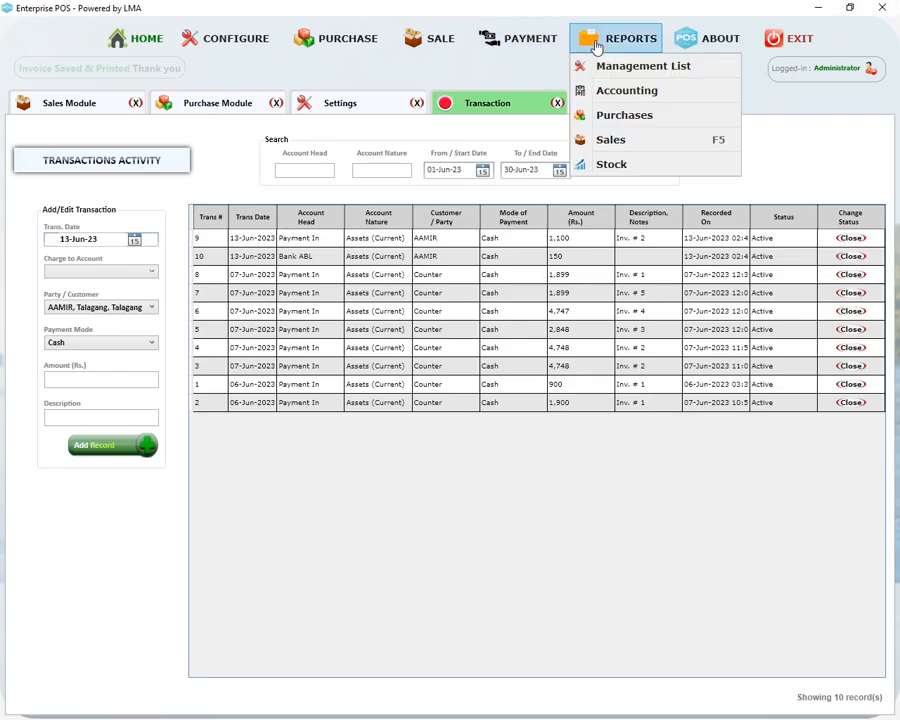
click(628, 93)
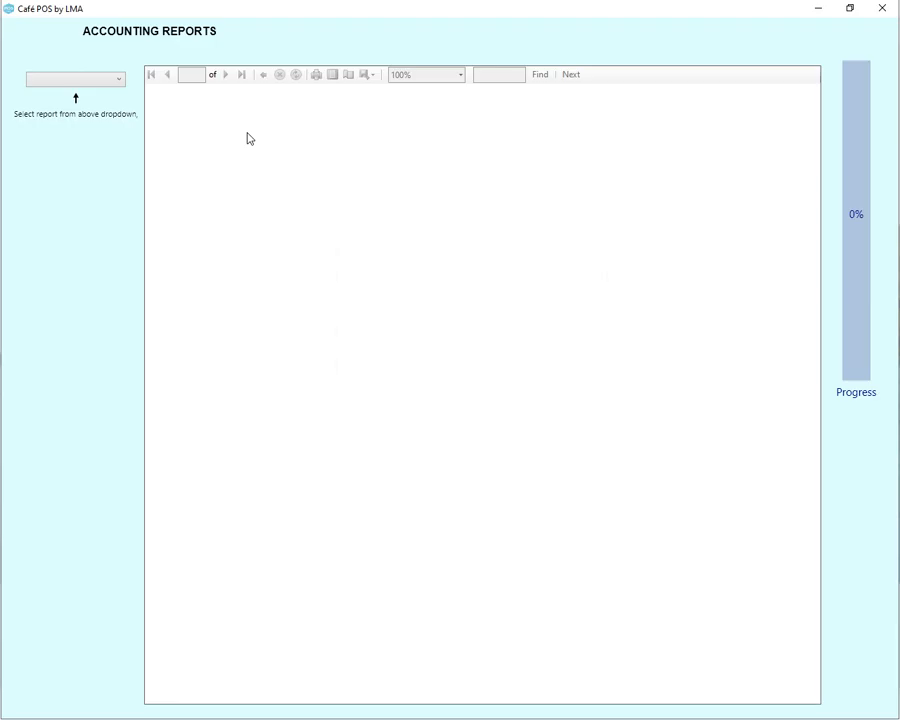
click(90, 80)
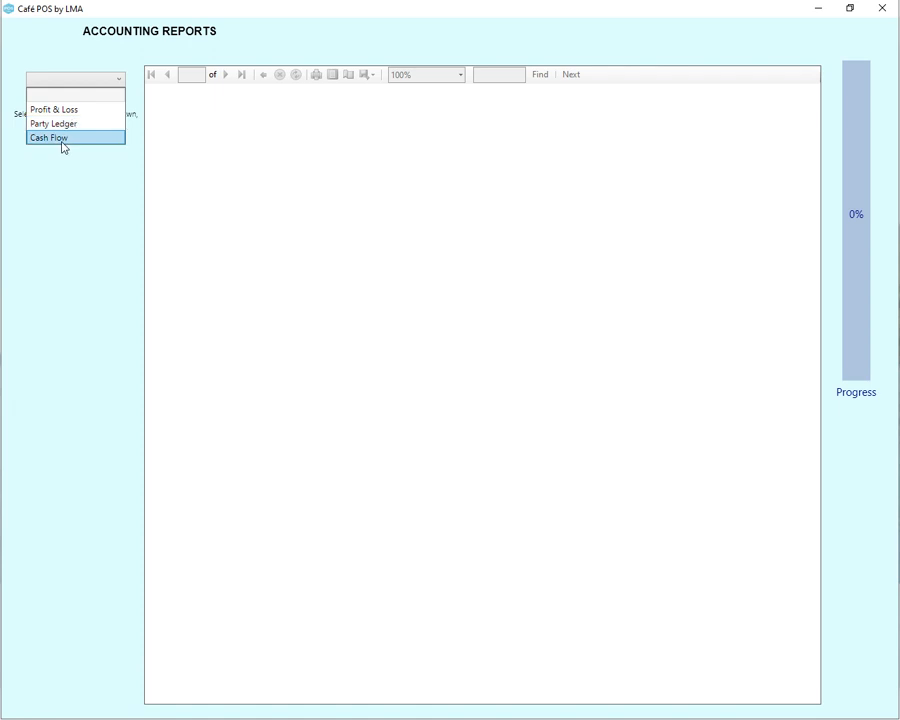
click(142, 46)
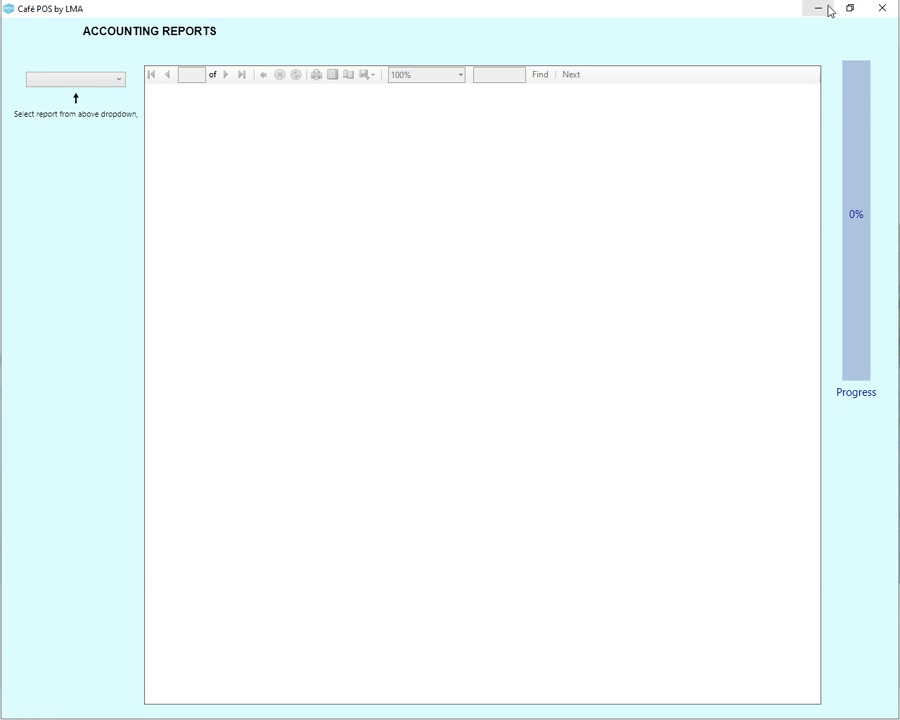
click(882, 8)
click(630, 42)
click(630, 70)
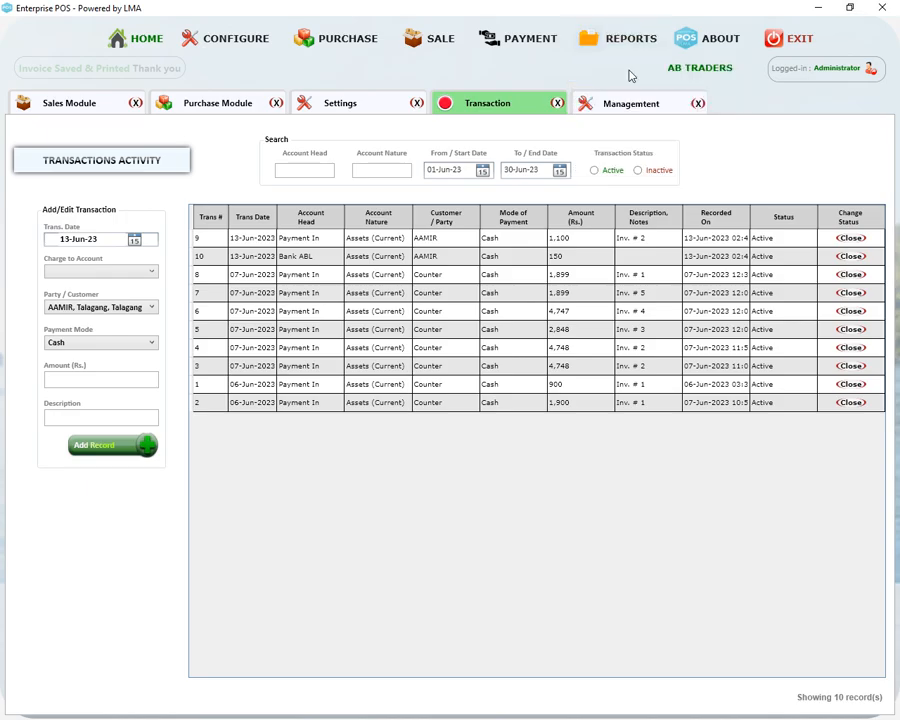
click(875, 10)
click(630, 42)
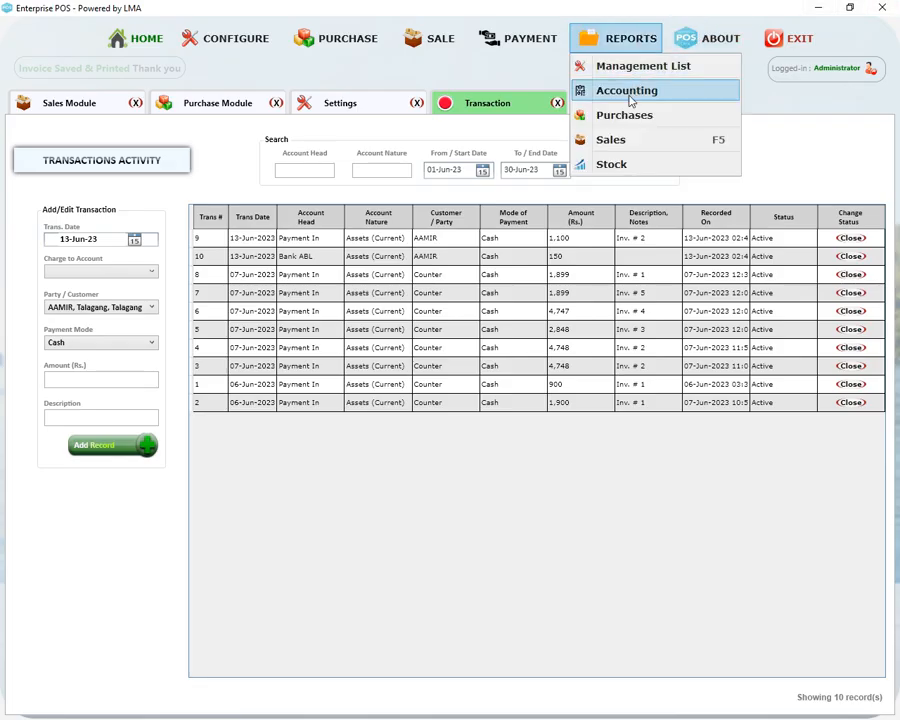
click(602, 114)
Generate a Daily Purchase report, then cycle through Monthly, Date Range and Company Purchase types
click(65, 82)
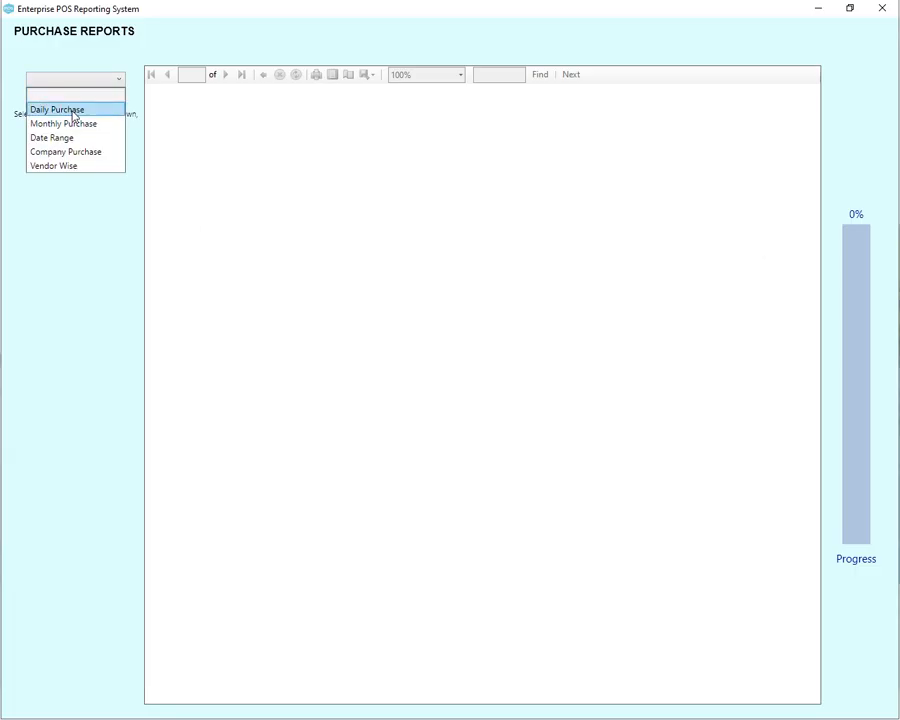
click(73, 115)
click(84, 182)
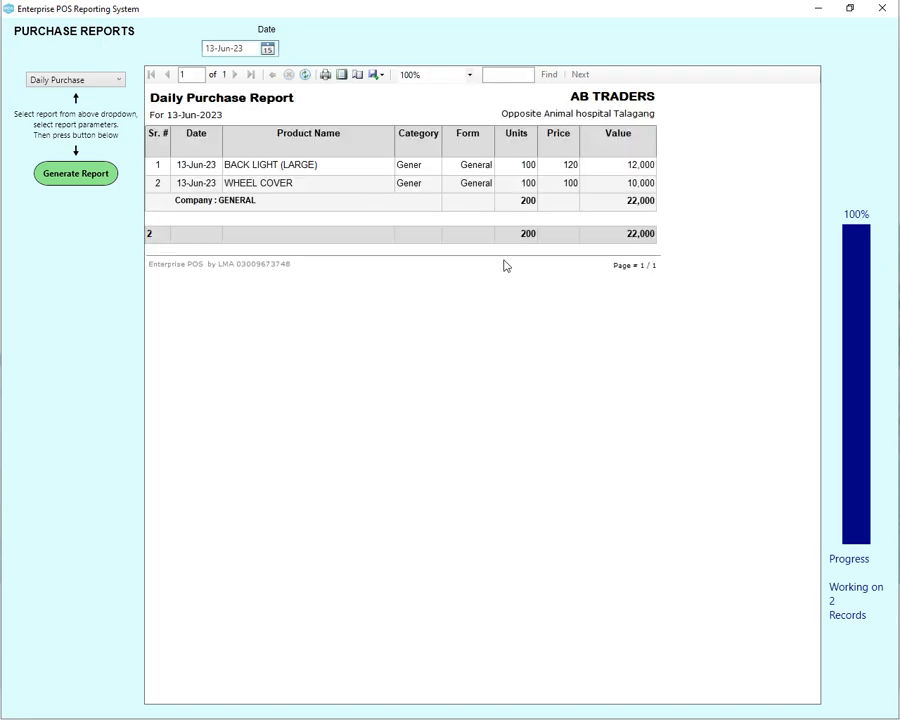
click(86, 80)
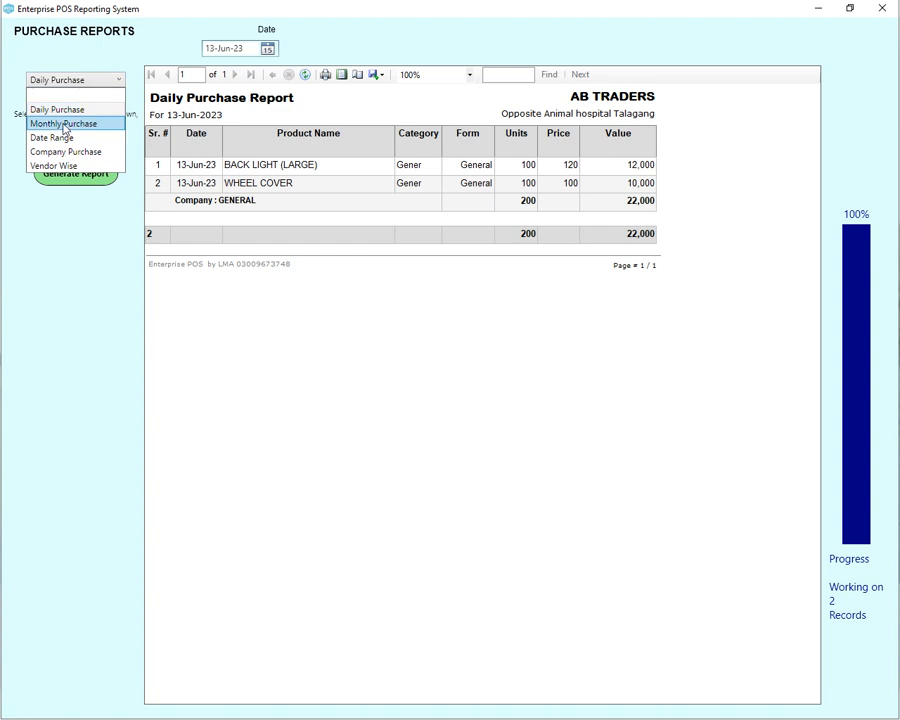
click(64, 123)
click(72, 80)
click(62, 137)
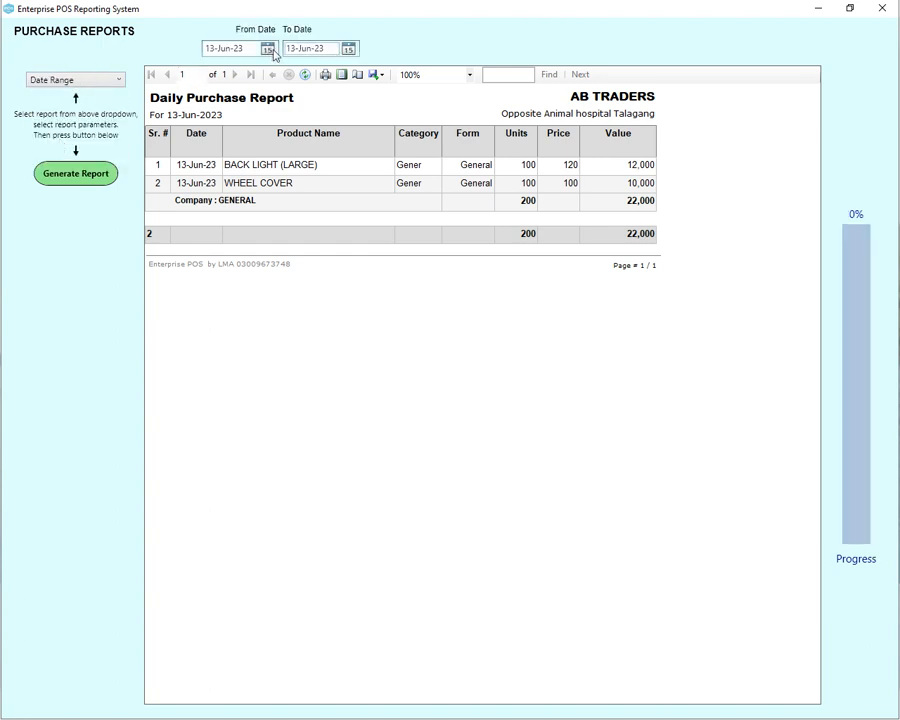
click(74, 80)
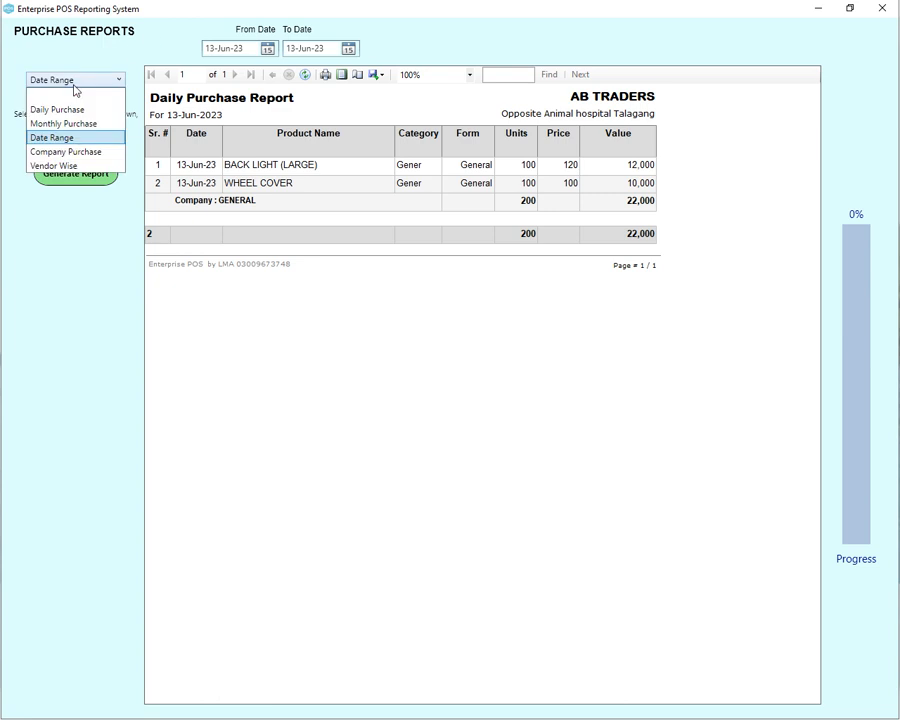
click(79, 151)
Generate the purchase report for company GENERAL and product BACK LIGHT (LARGE)
click(646, 49)
click(625, 65)
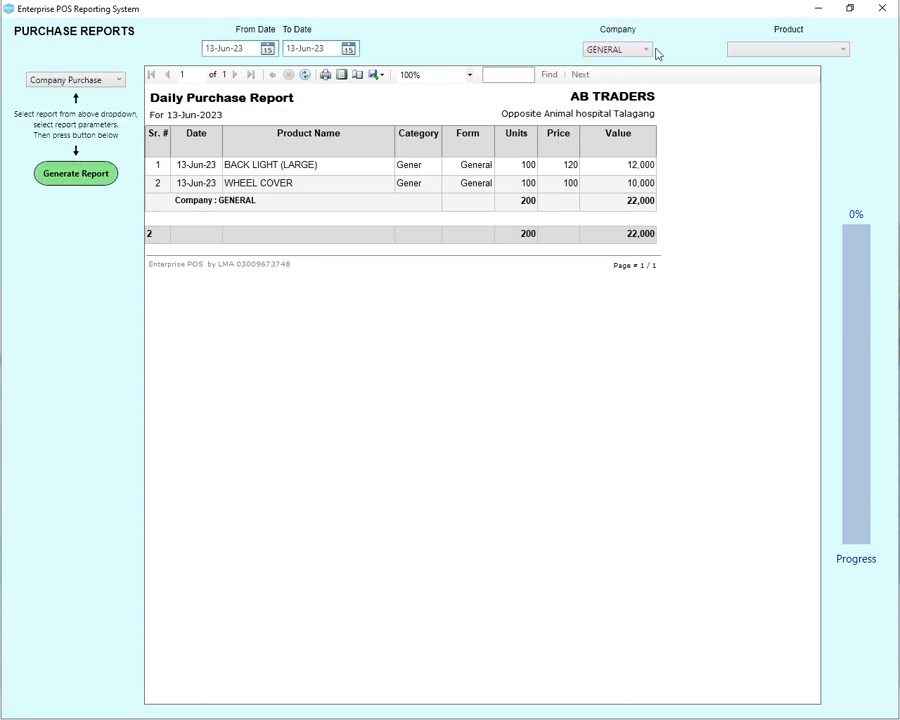
click(824, 50)
click(735, 64)
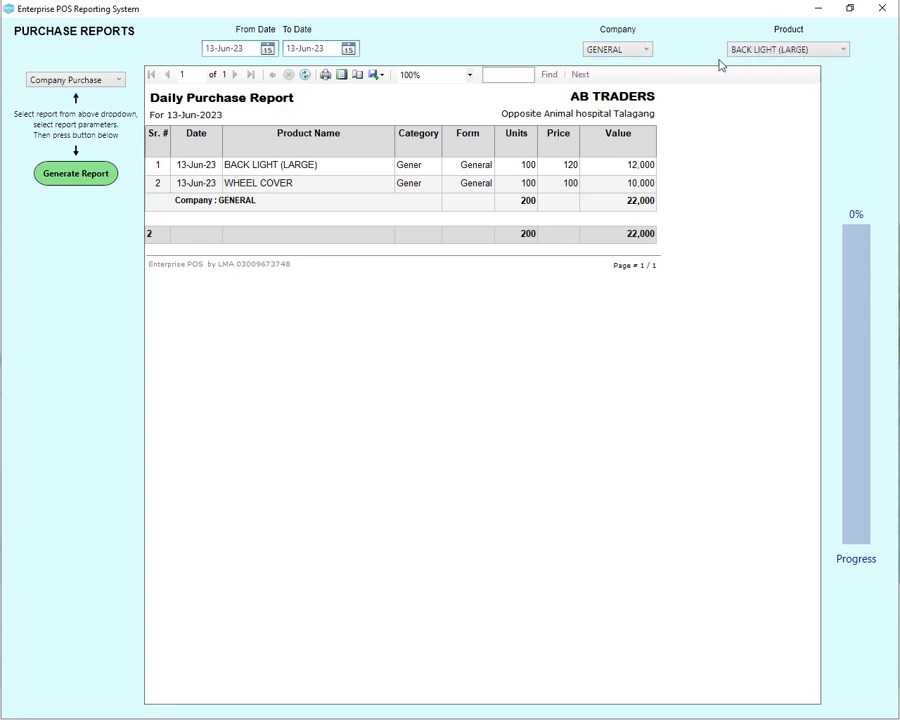
click(85, 180)
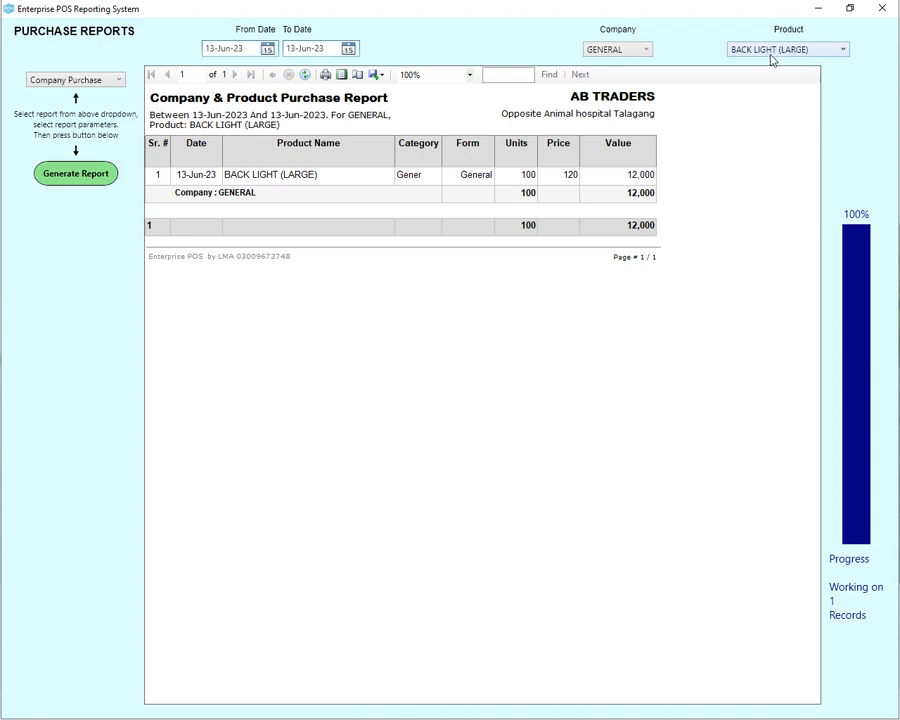
Generate the Vendor Wise purchase summary (June total 22,000) and close the Purchase Reports window
click(40, 79)
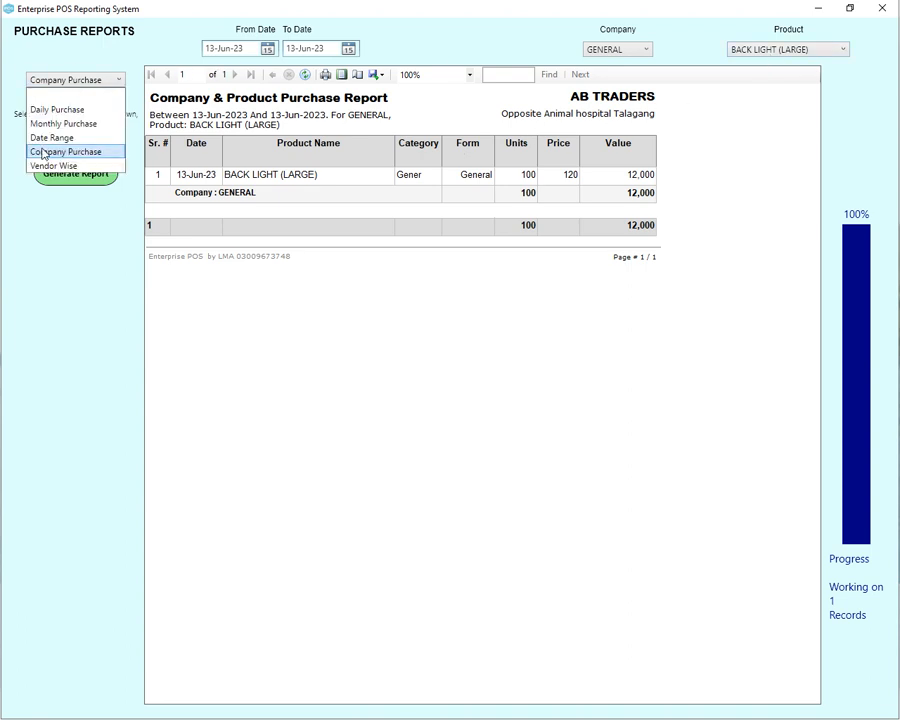
click(40, 162)
click(68, 174)
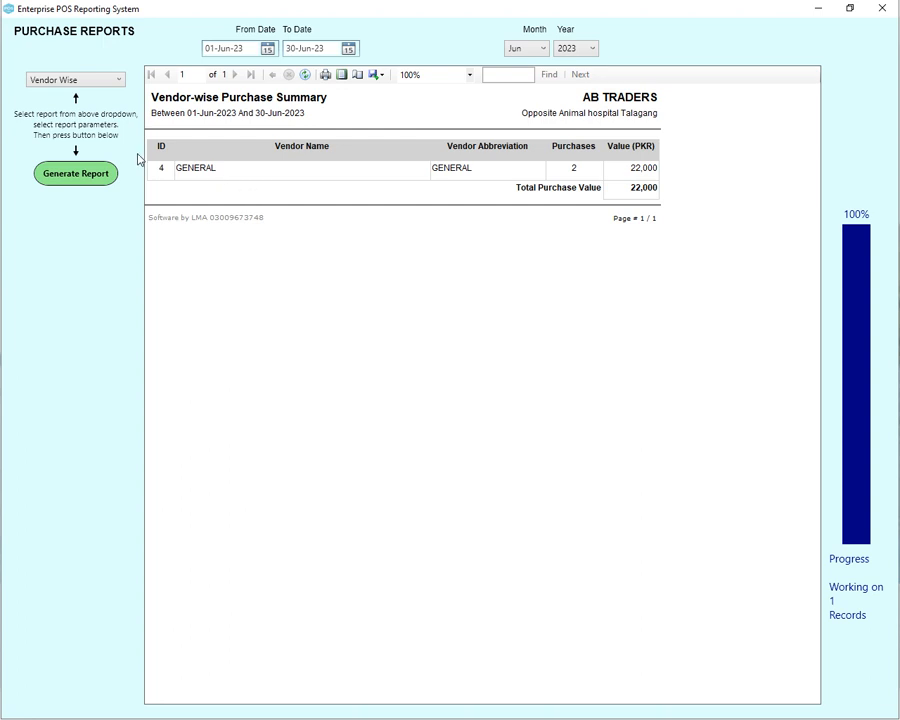
click(880, 10)
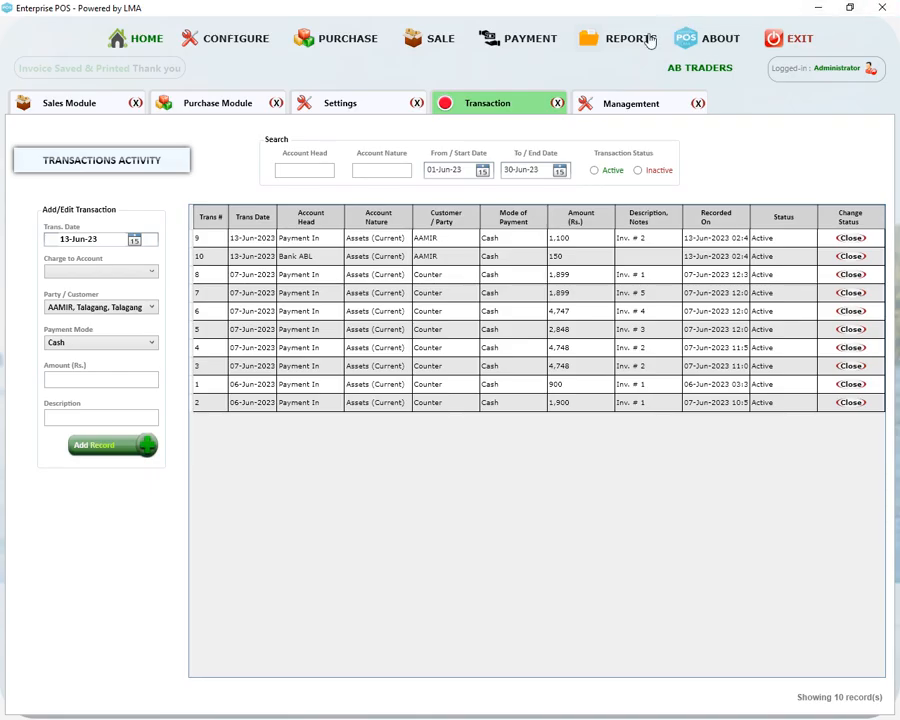
Open Sales Reports and generate the Daily Sale report for 13-Jun-2023
click(622, 40)
click(612, 139)
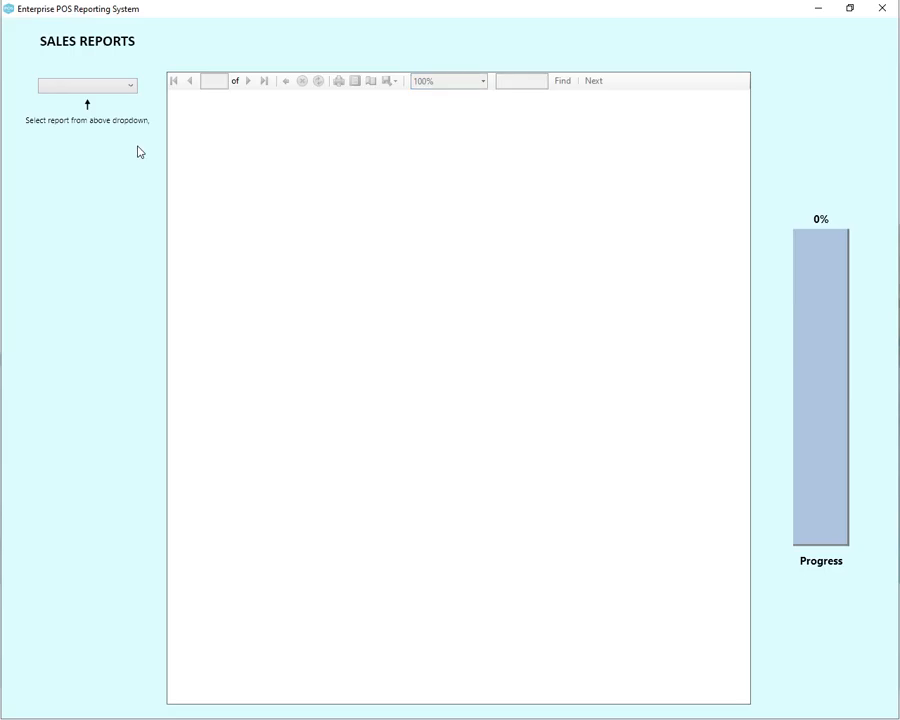
click(88, 90)
click(81, 117)
click(93, 186)
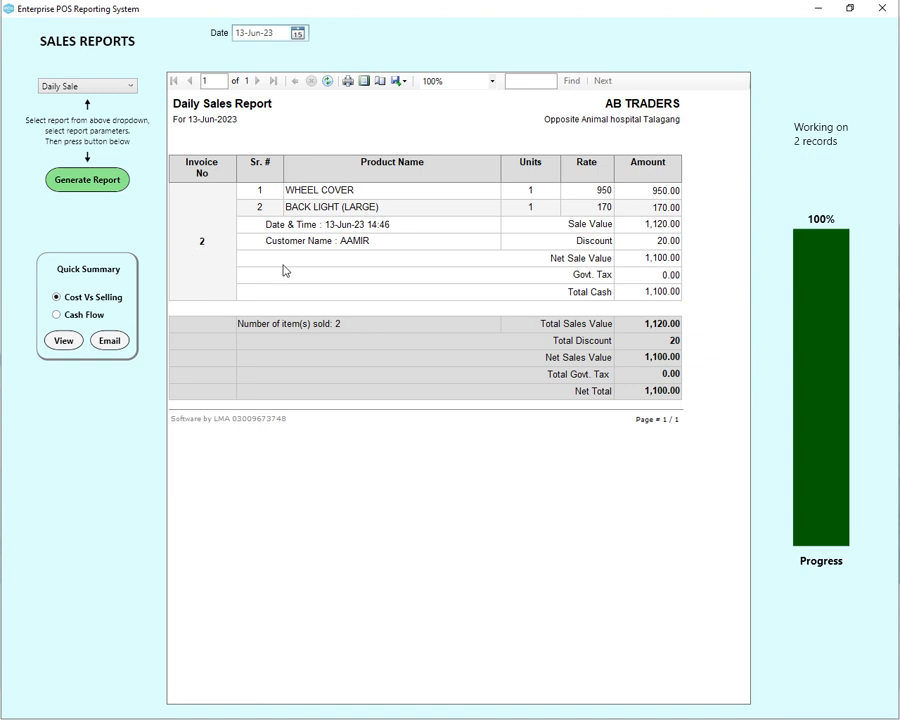
Generate the Monthly Sale report for June 2023: 4 items, net total 2,999.00
click(92, 87)
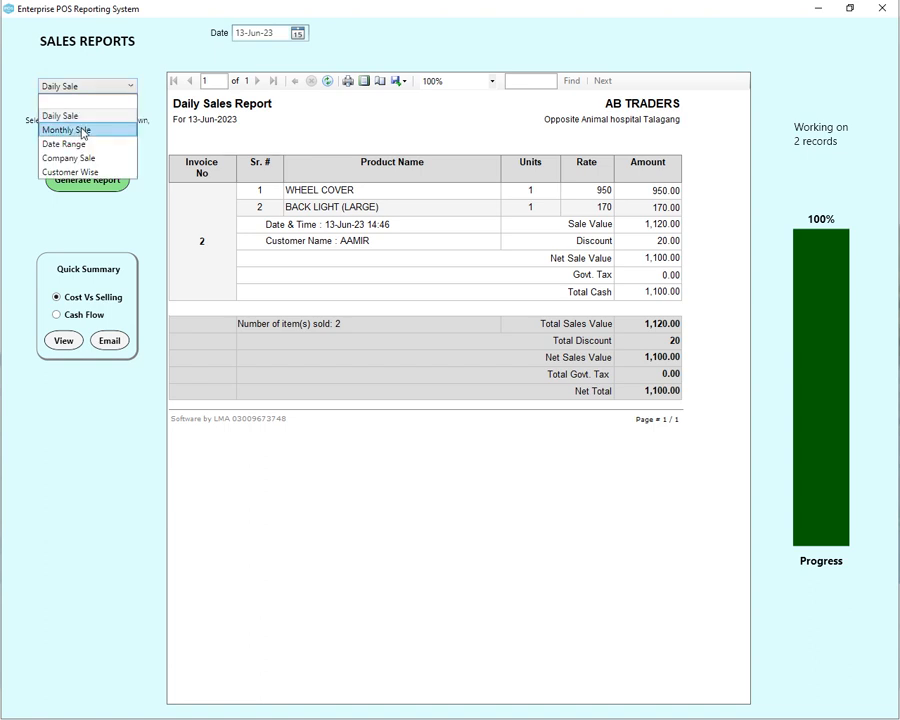
click(80, 129)
click(92, 185)
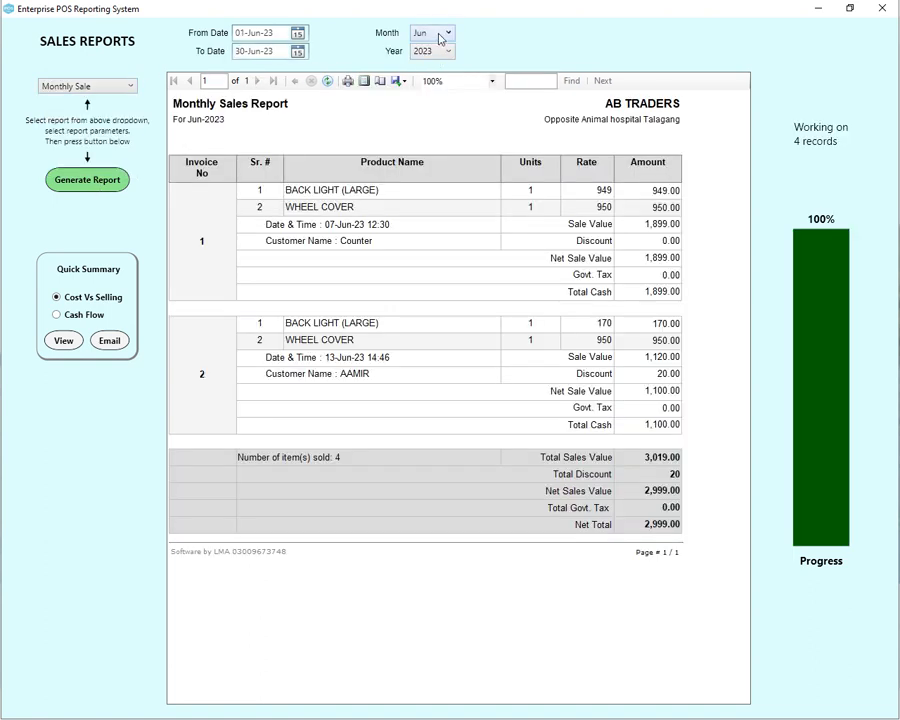
Switch to the Company Sale report and try generating it without choosing a company
click(128, 86)
click(100, 143)
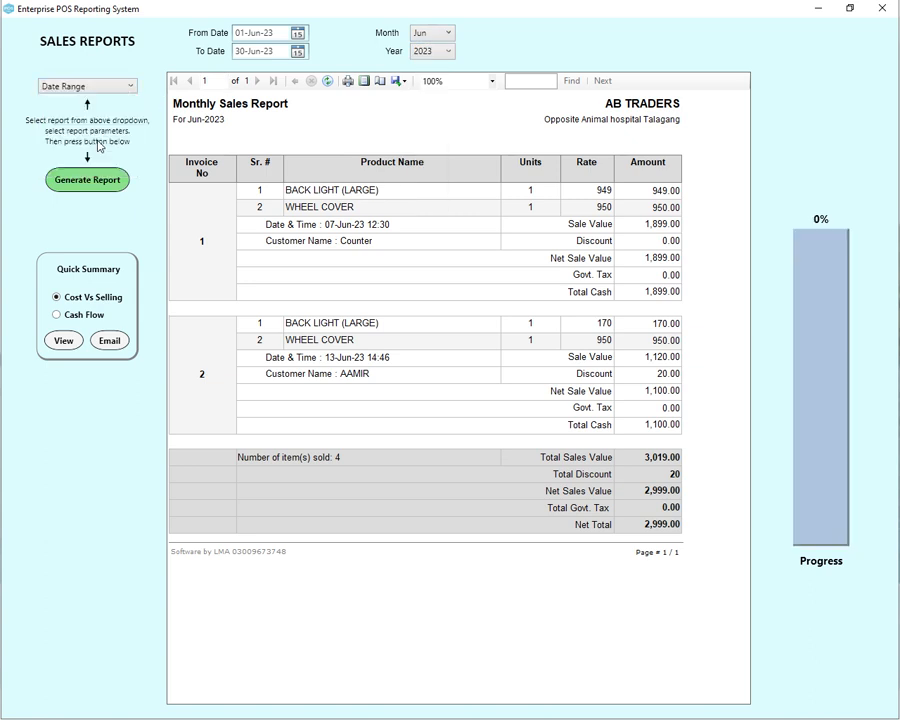
click(104, 87)
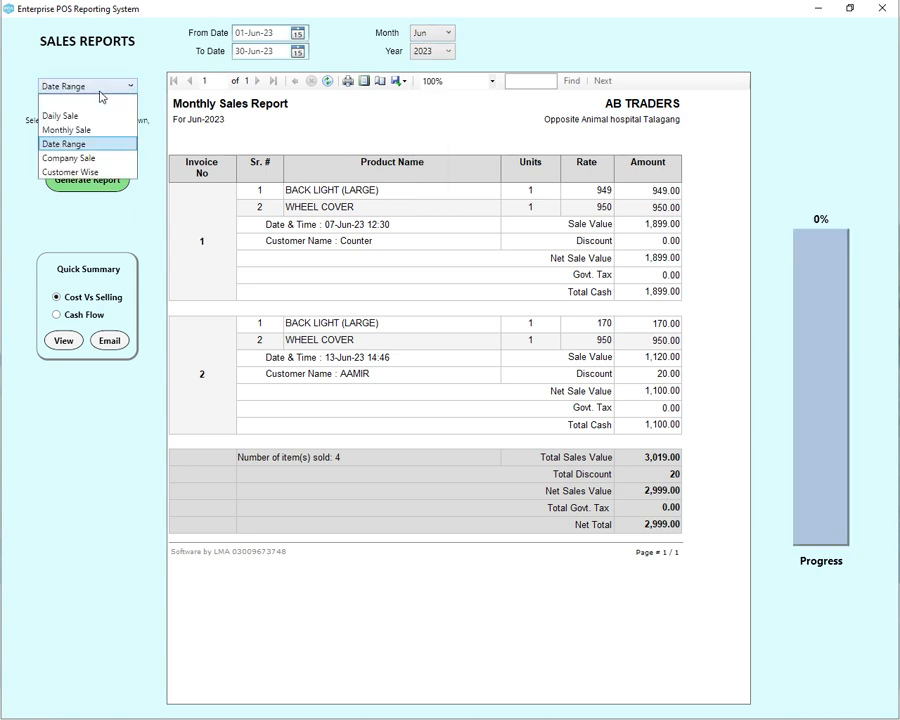
click(112, 157)
click(669, 33)
click(669, 33)
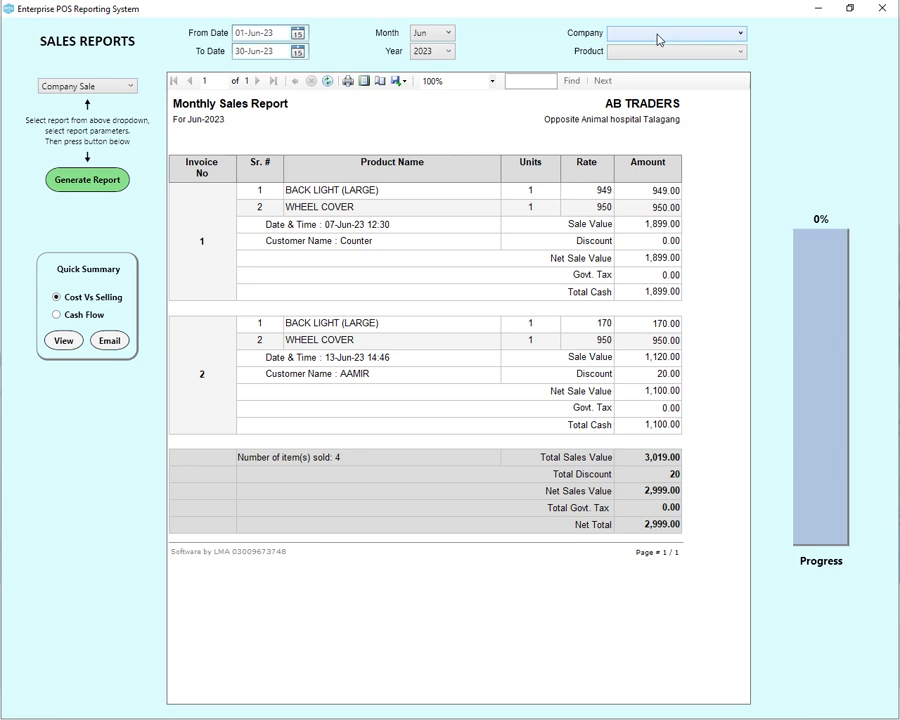
click(90, 186)
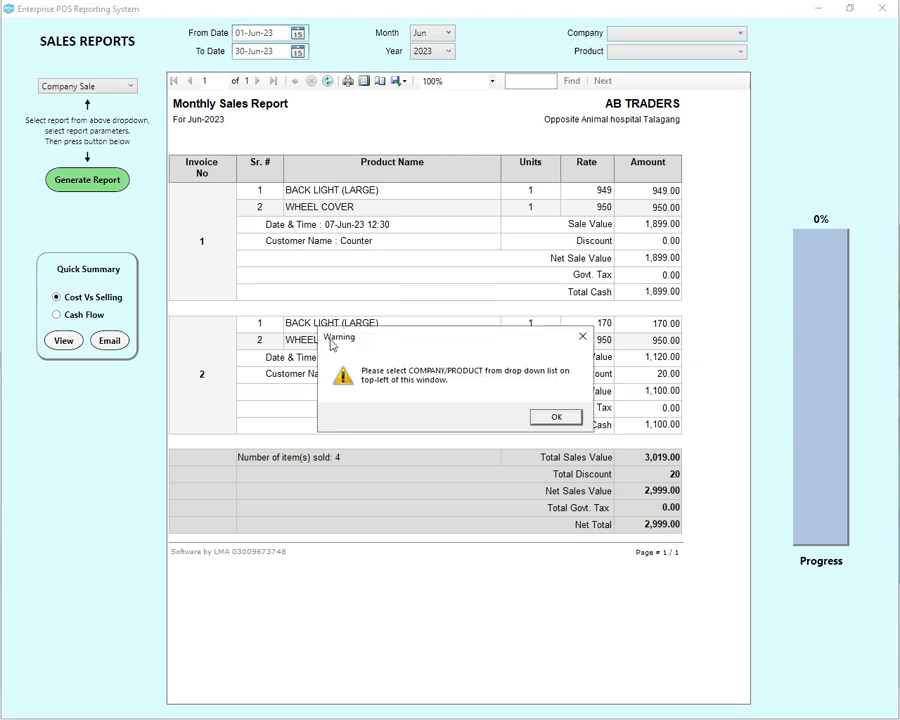
Generate the sales report for company GENERAL and product BACK LIGHT (LARGE)
click(540, 416)
click(652, 34)
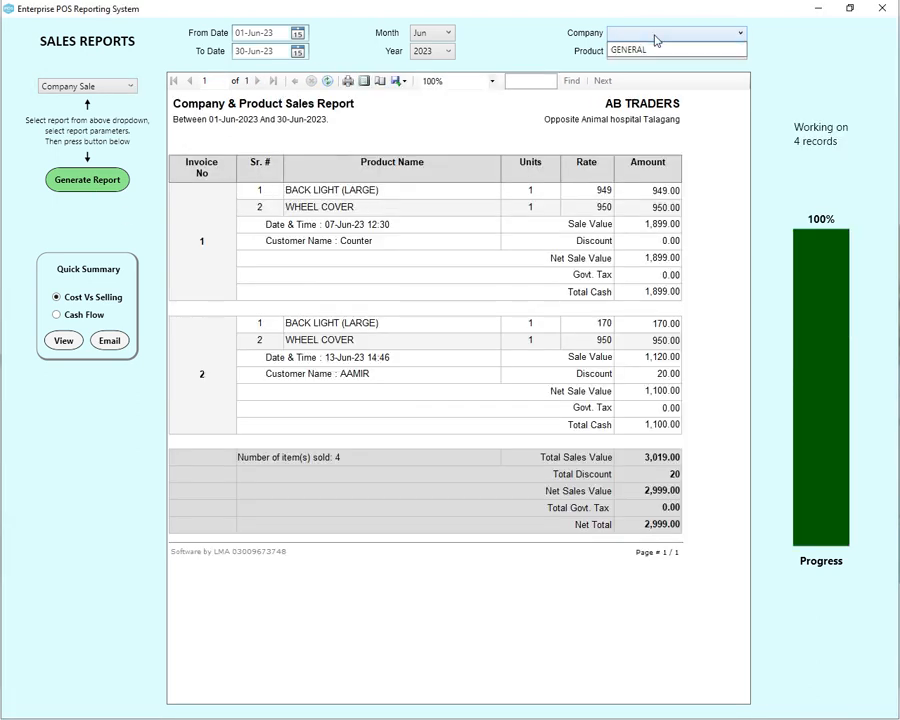
click(653, 52)
click(650, 53)
click(648, 66)
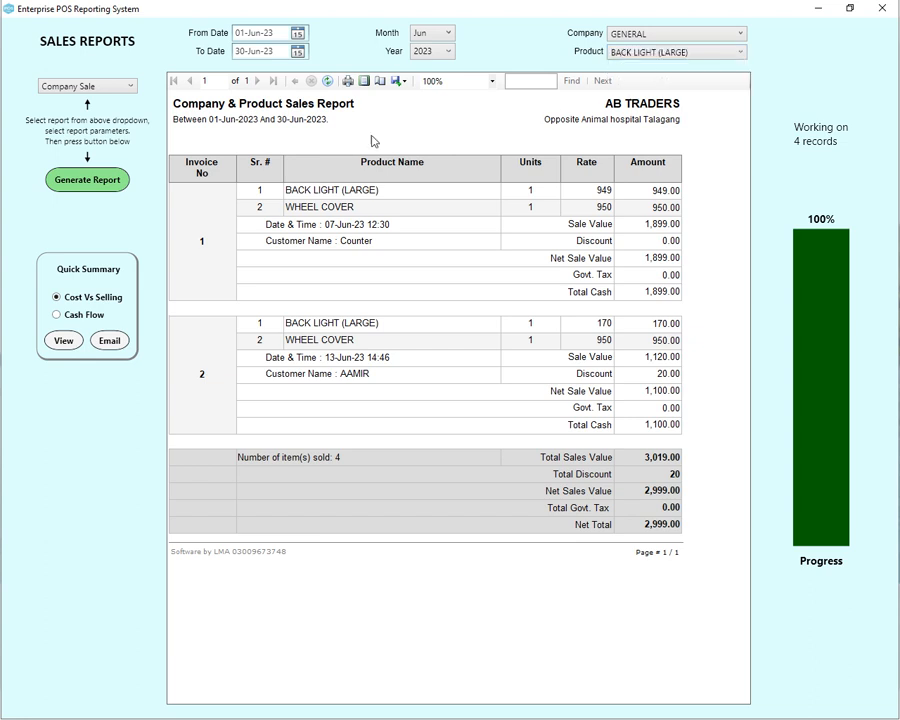
click(96, 186)
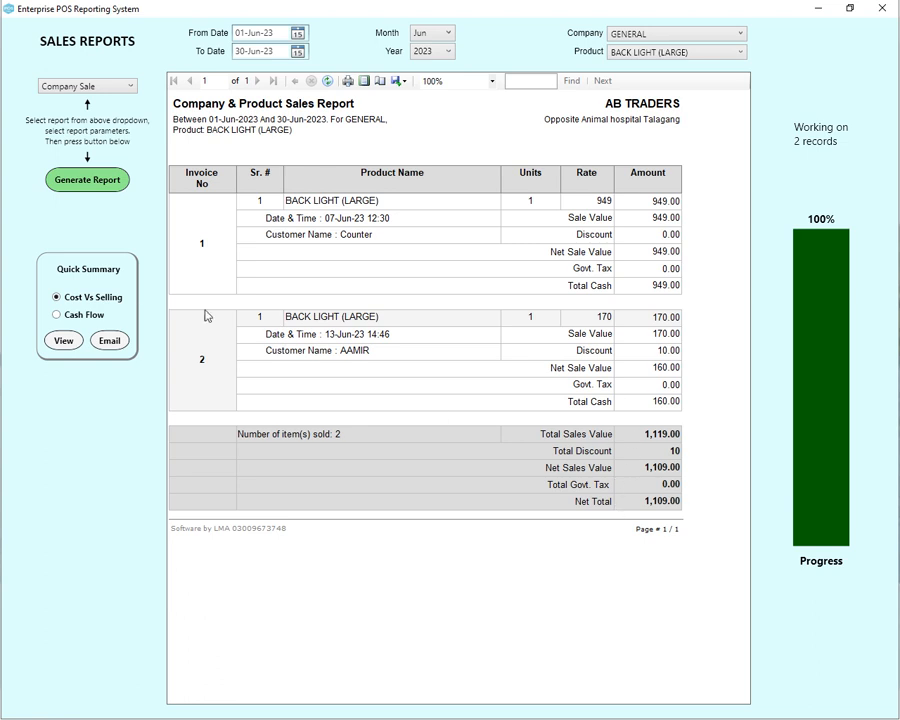
Review the cost-versus-selling and cash-flow quick summaries, then close the Sales Reports window
click(64, 342)
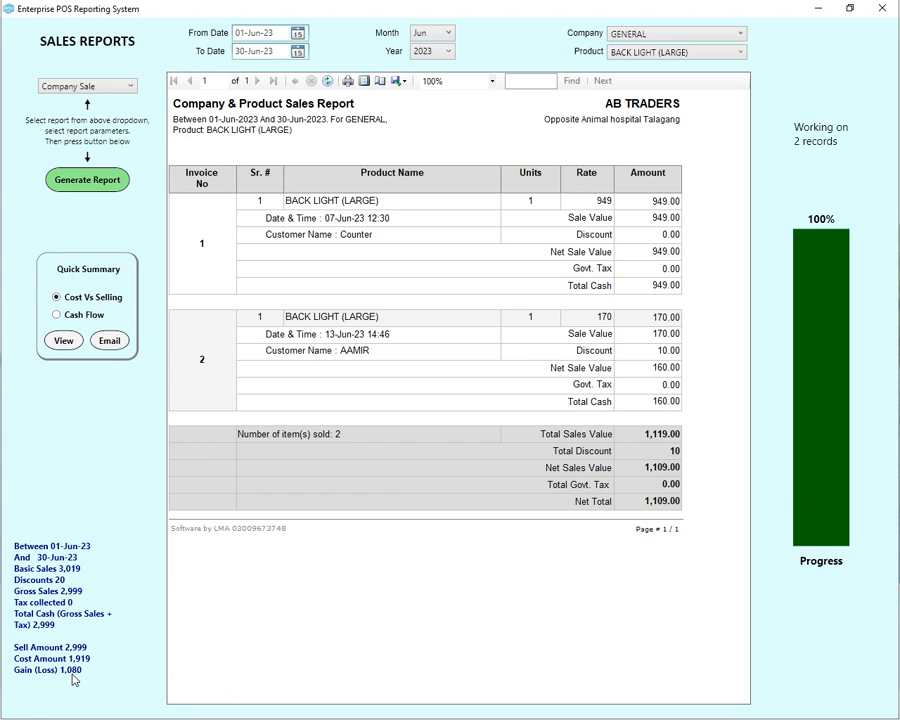
click(56, 315)
click(63, 341)
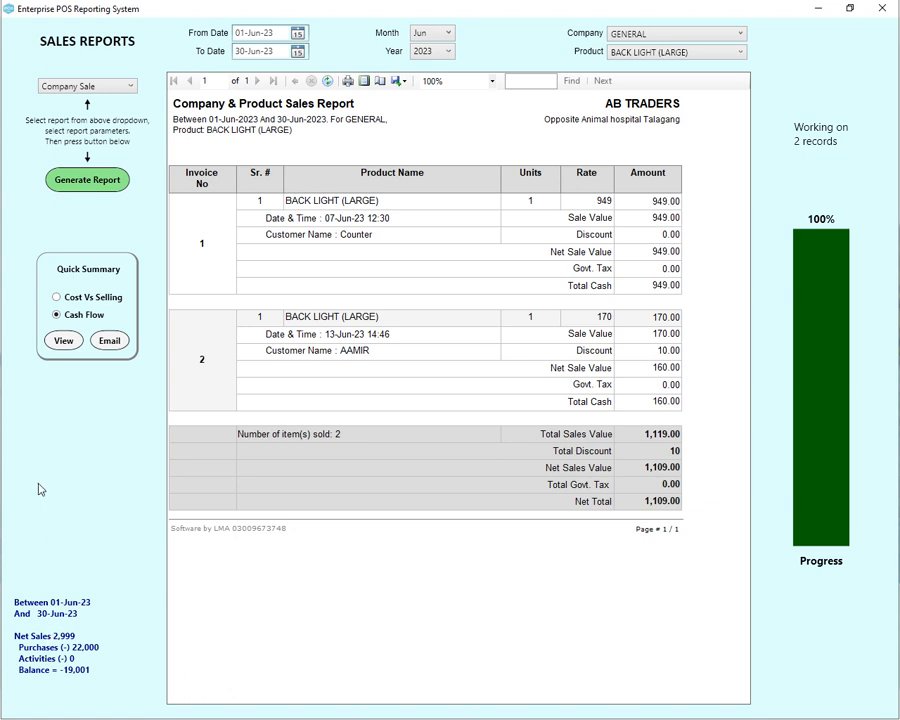
click(60, 300)
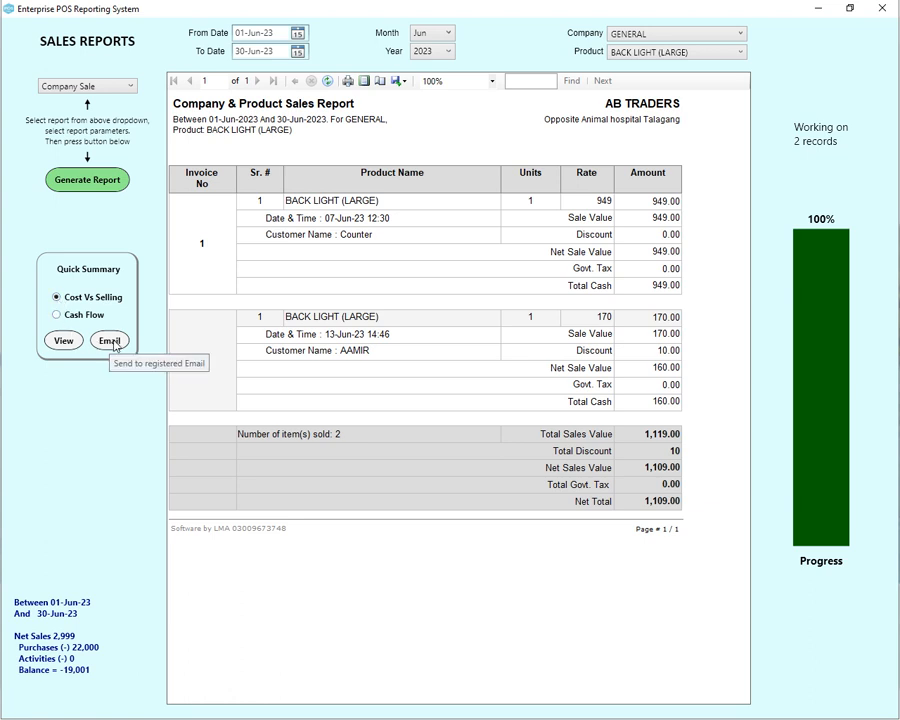
click(57, 314)
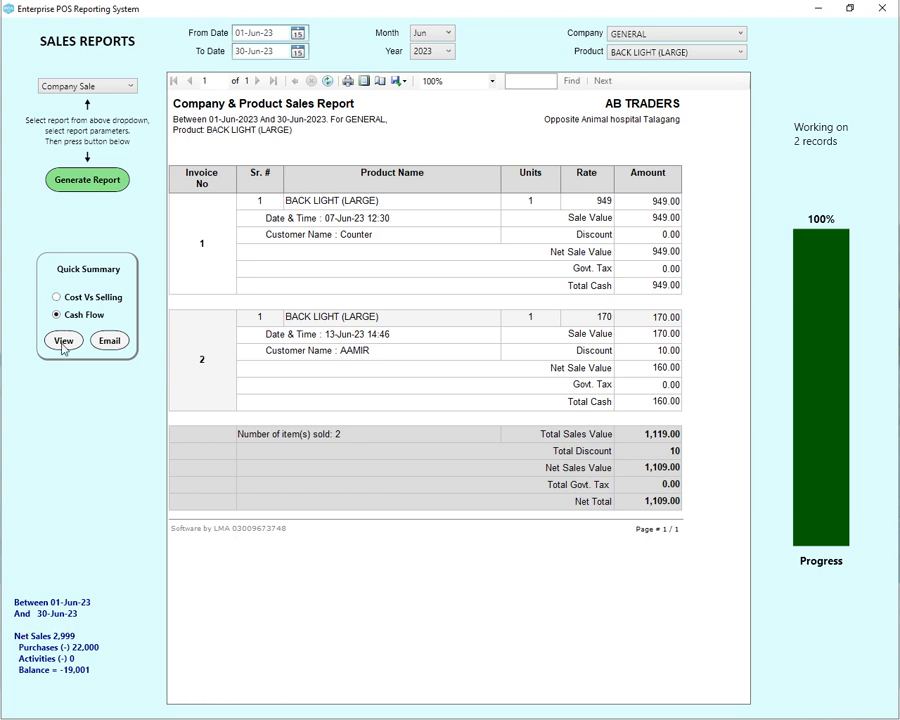
click(57, 298)
click(63, 341)
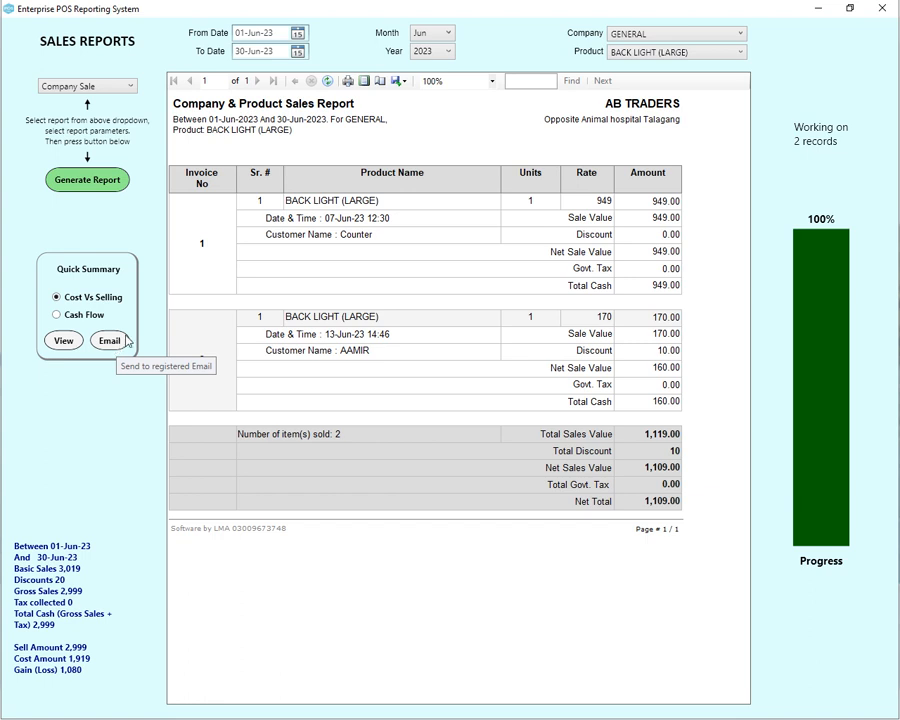
click(881, 8)
click(645, 38)
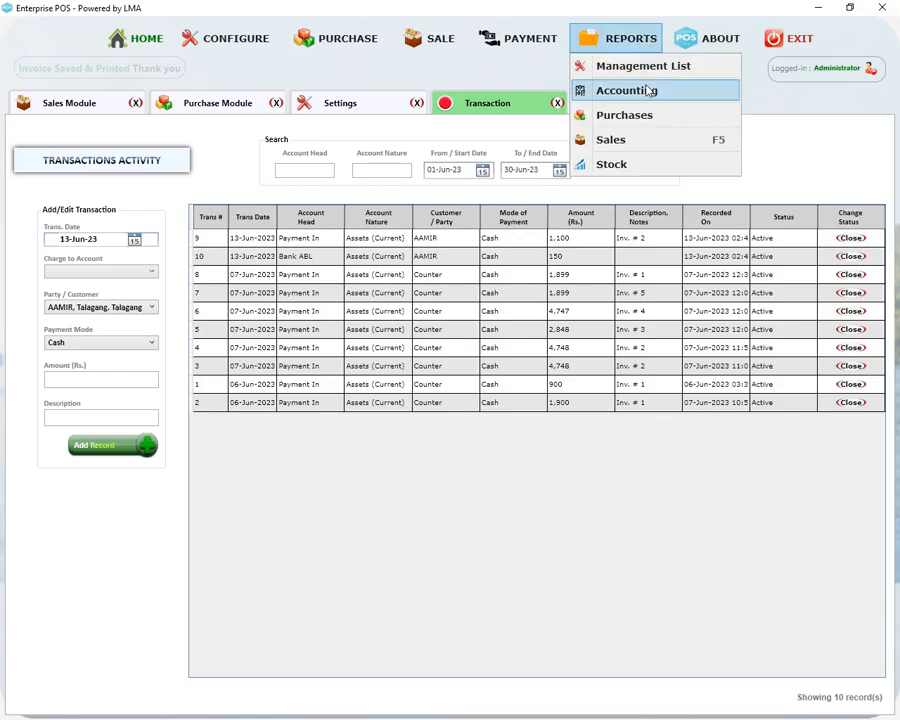
Generate the Stock Position report (cost 23,760, sale 32,400, gain 8,640), then close it
click(611, 164)
click(105, 82)
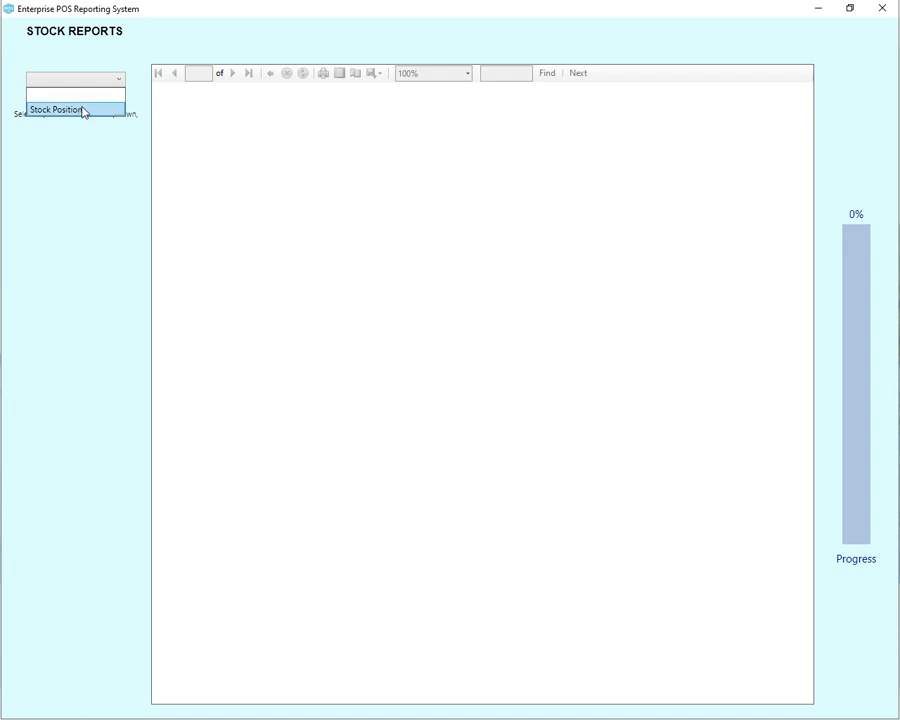
click(88, 110)
click(84, 175)
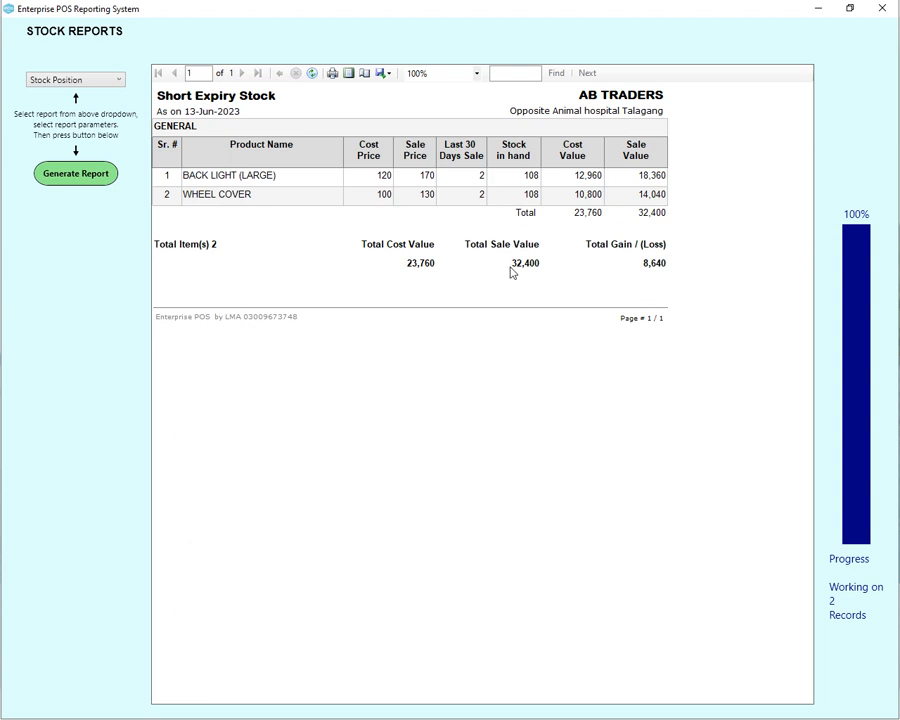
click(882, 8)
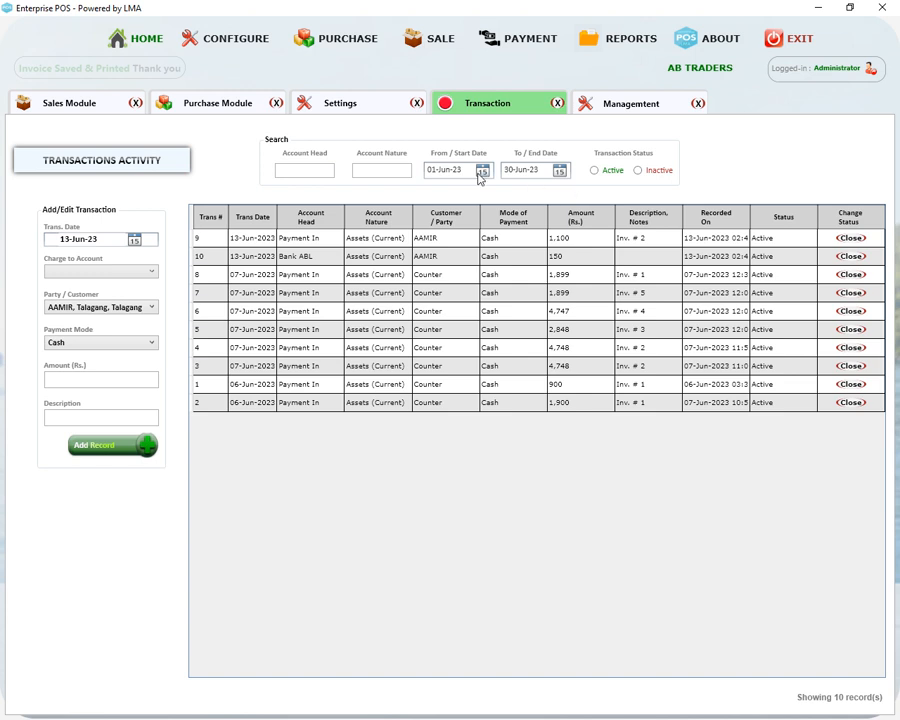
Close the Sales, Purchase, Settings and Transactions modules plus the sales-man and customer management panels
click(698, 103)
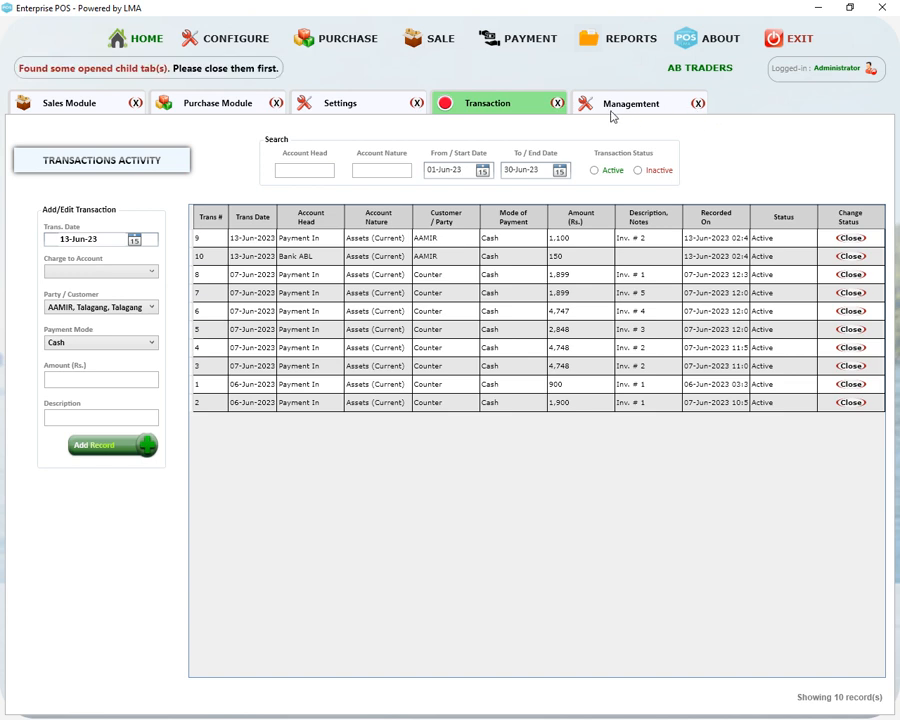
click(128, 106)
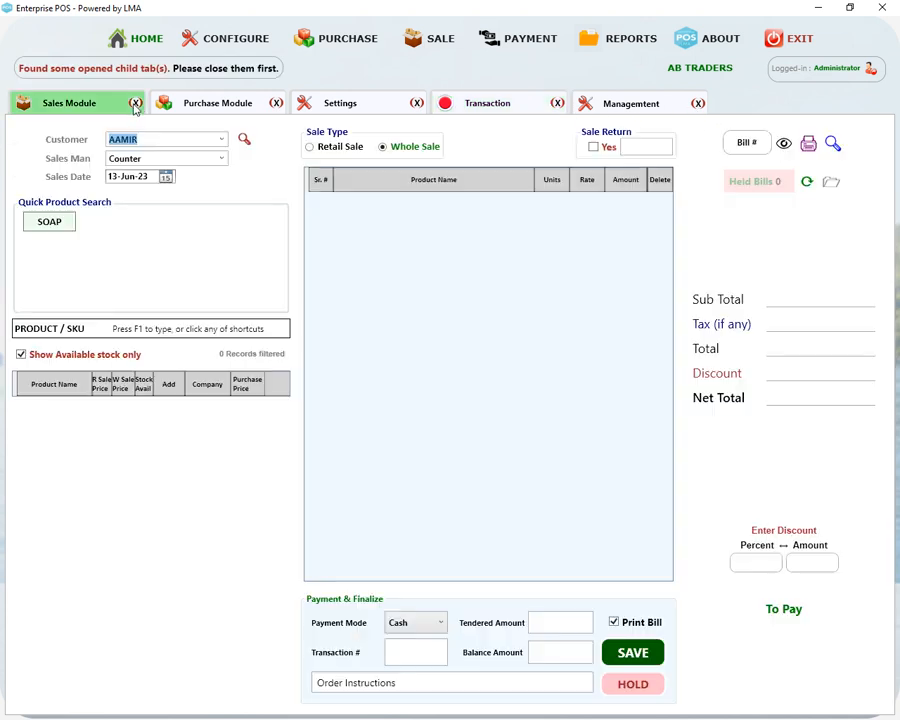
click(134, 104)
click(135, 104)
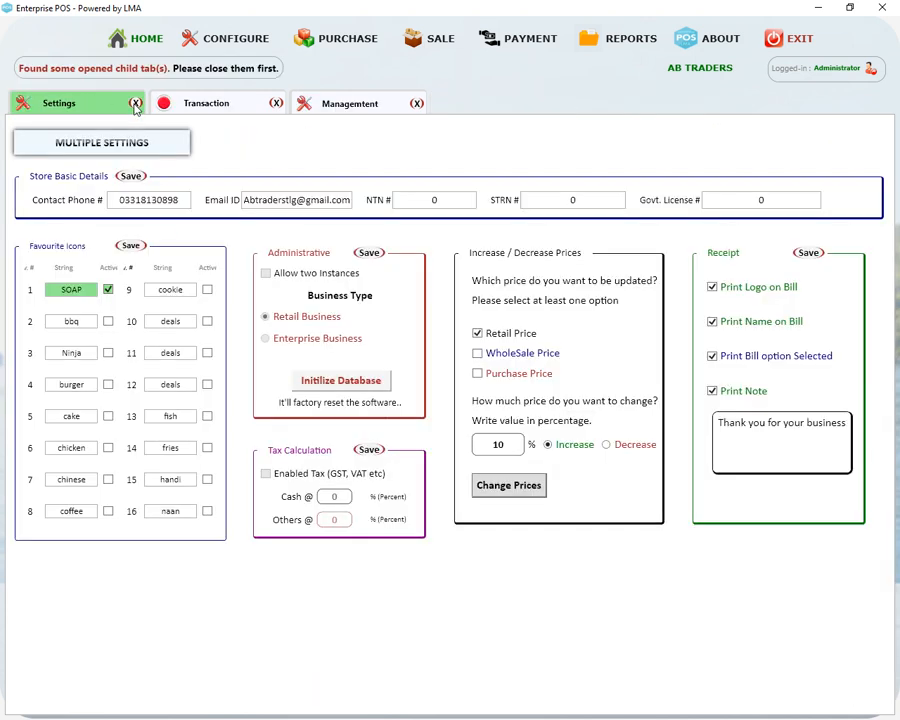
click(135, 104)
click(135, 103)
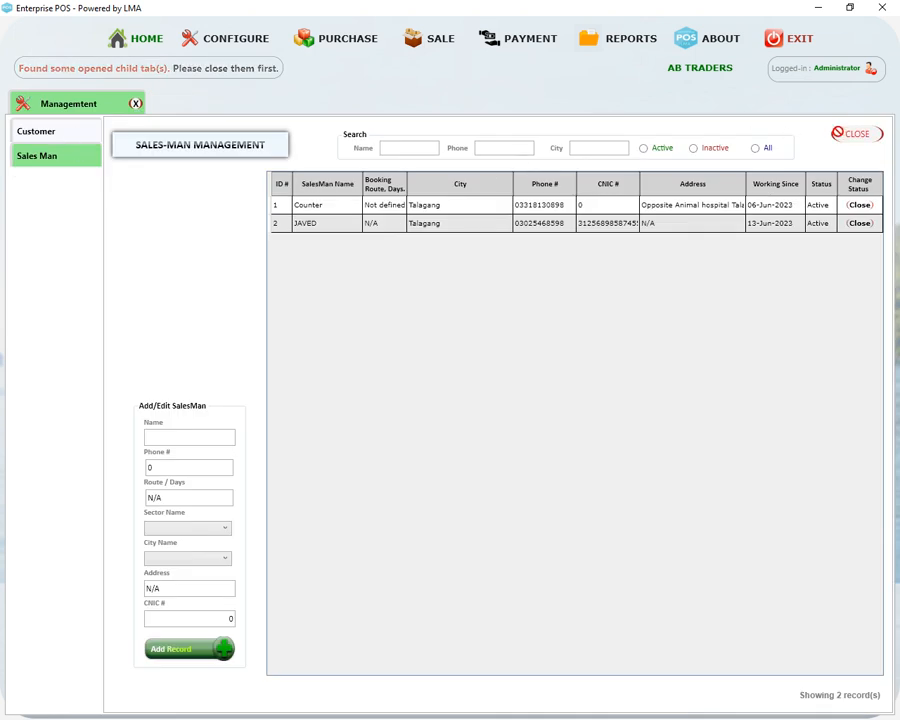
click(855, 134)
click(855, 134)
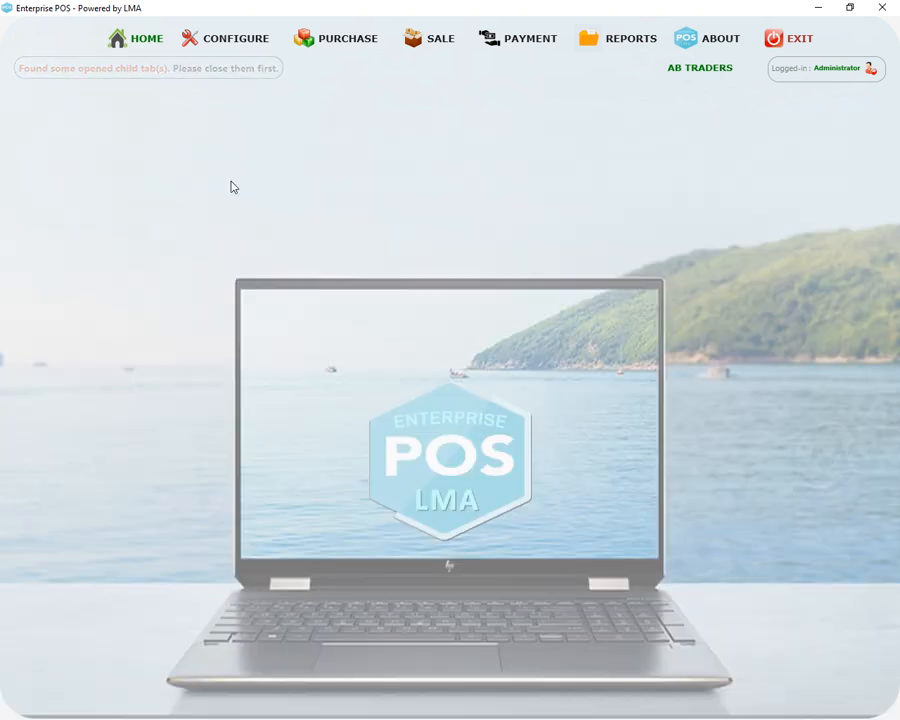